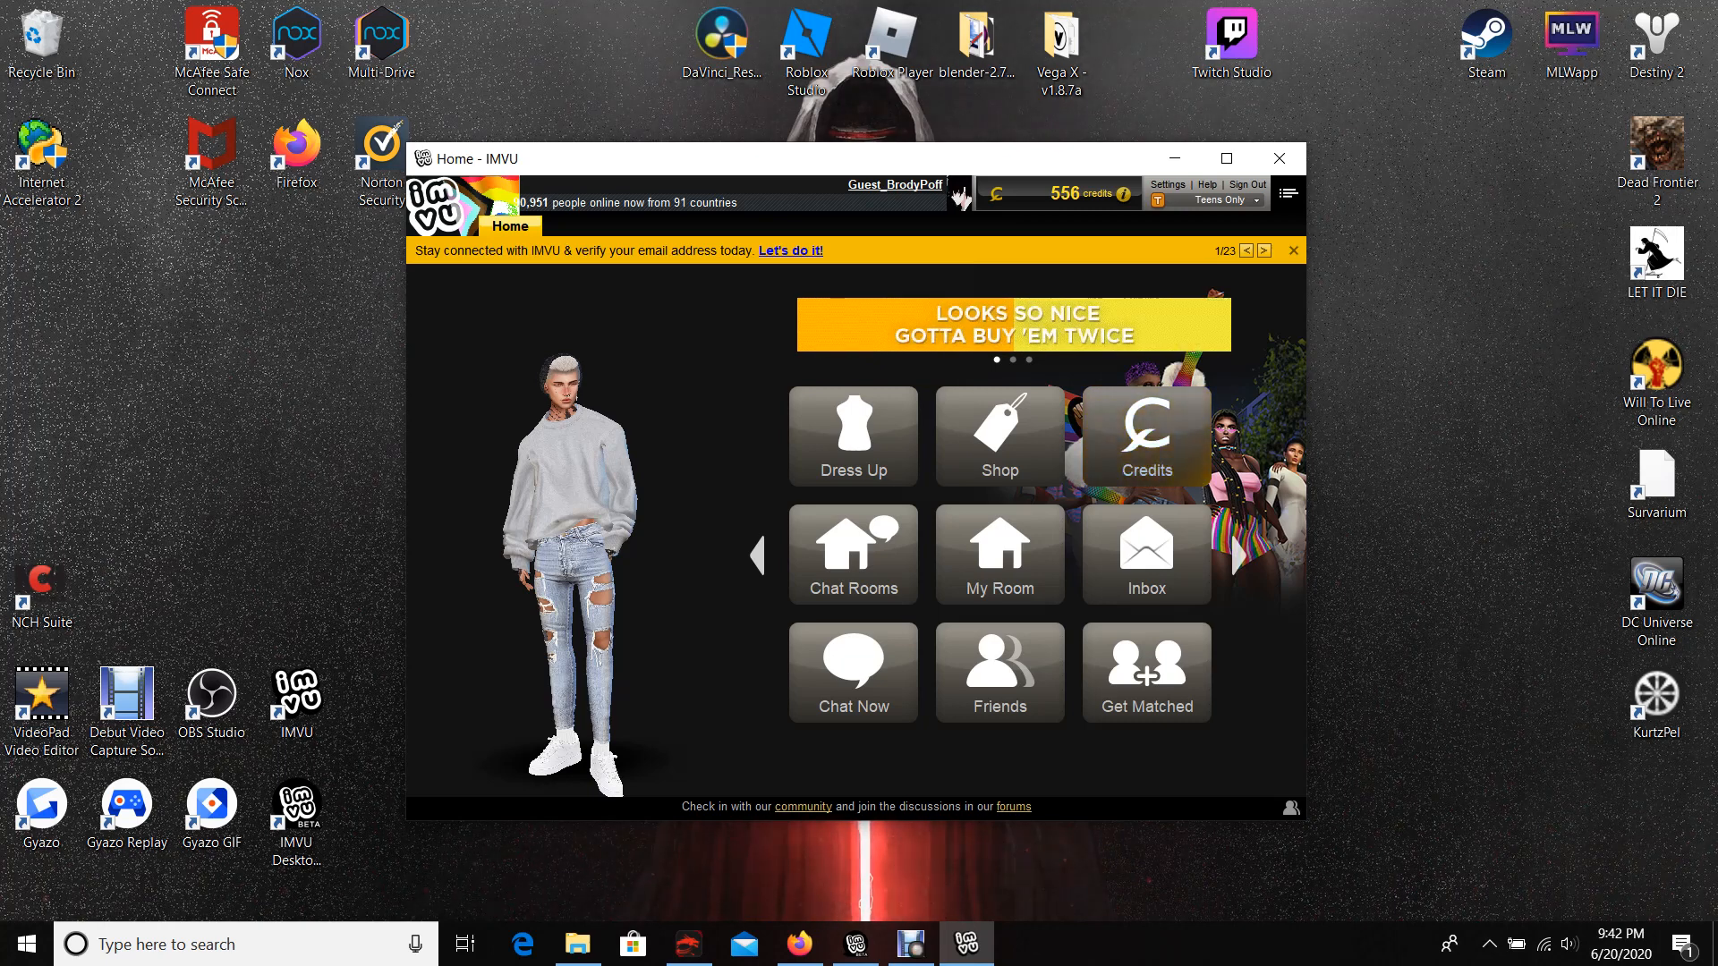
Step: Put the grey suit jacket on the avatar from the owned Tops, then browse Bottoms and Shoes
left_click_drag(805, 159, 851, 171)
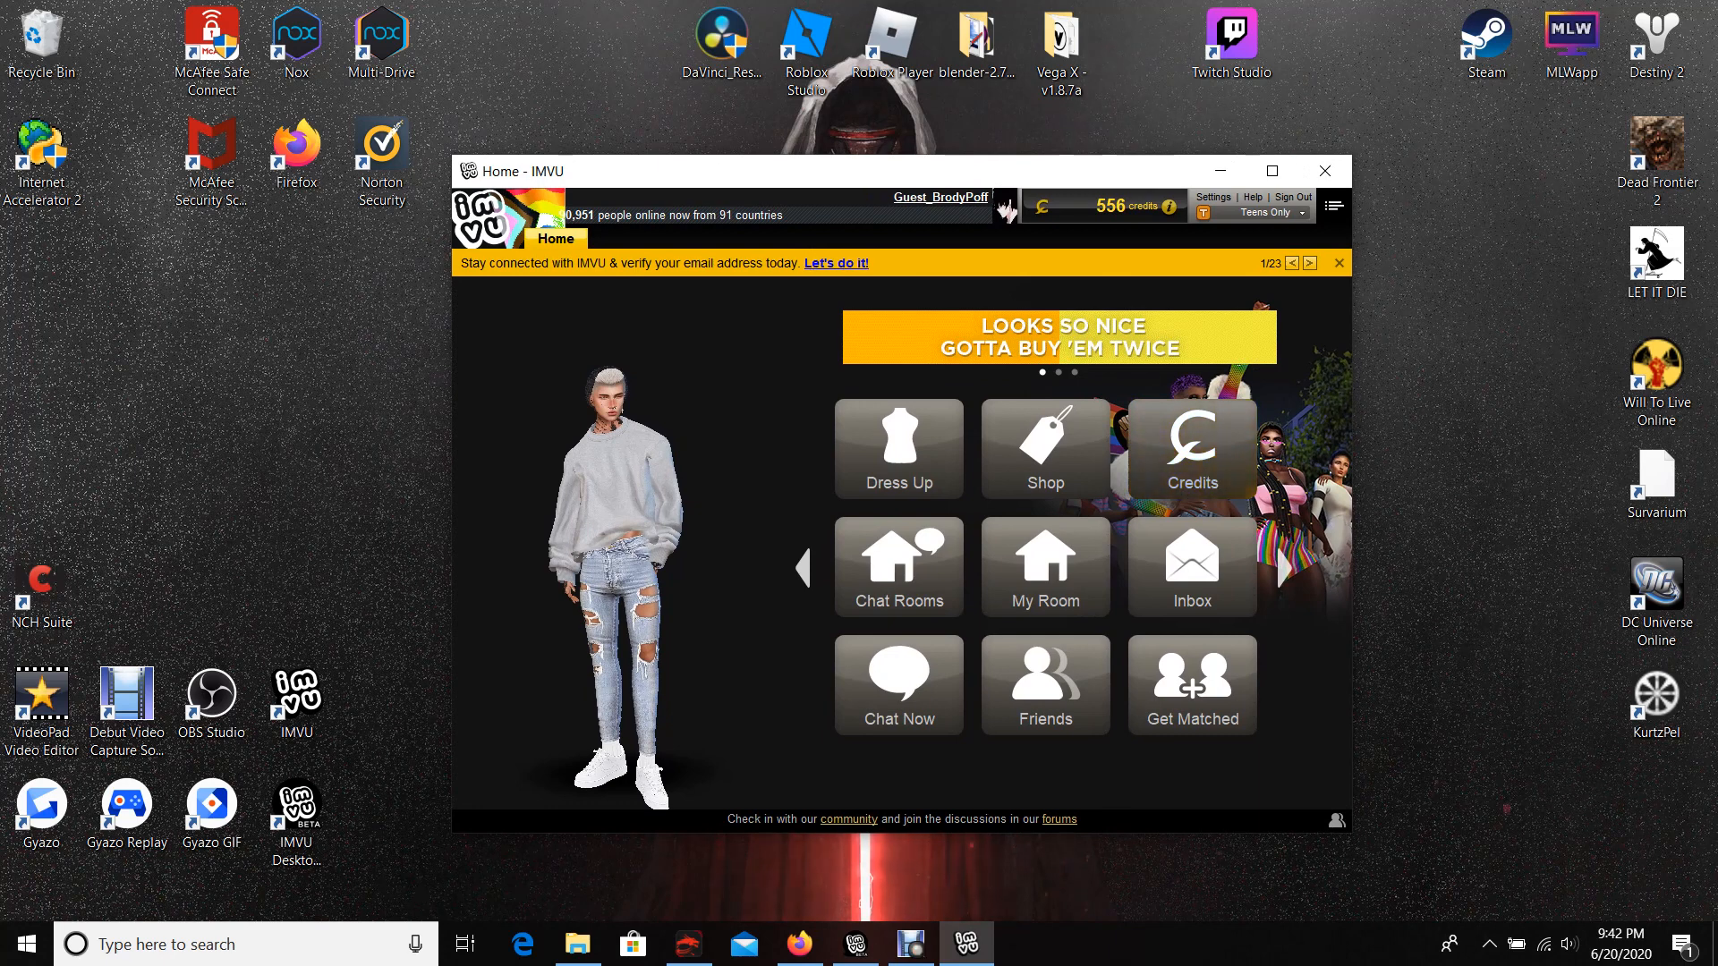
left_click(900, 450)
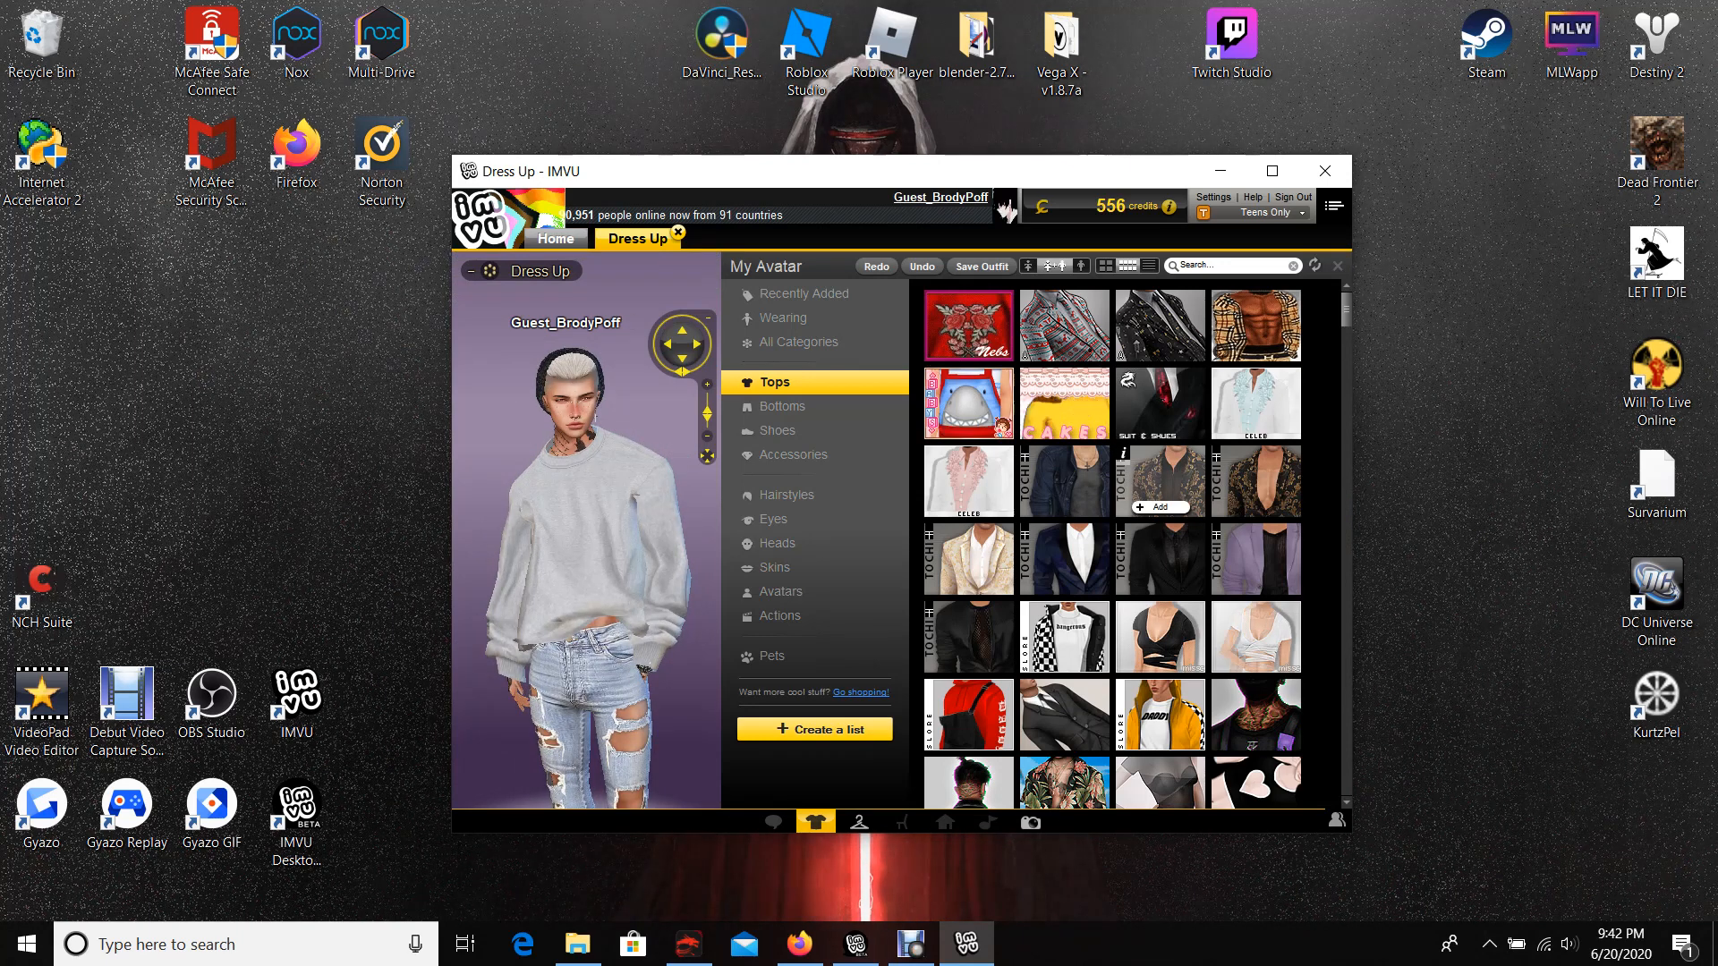
mouse_move(1065, 712)
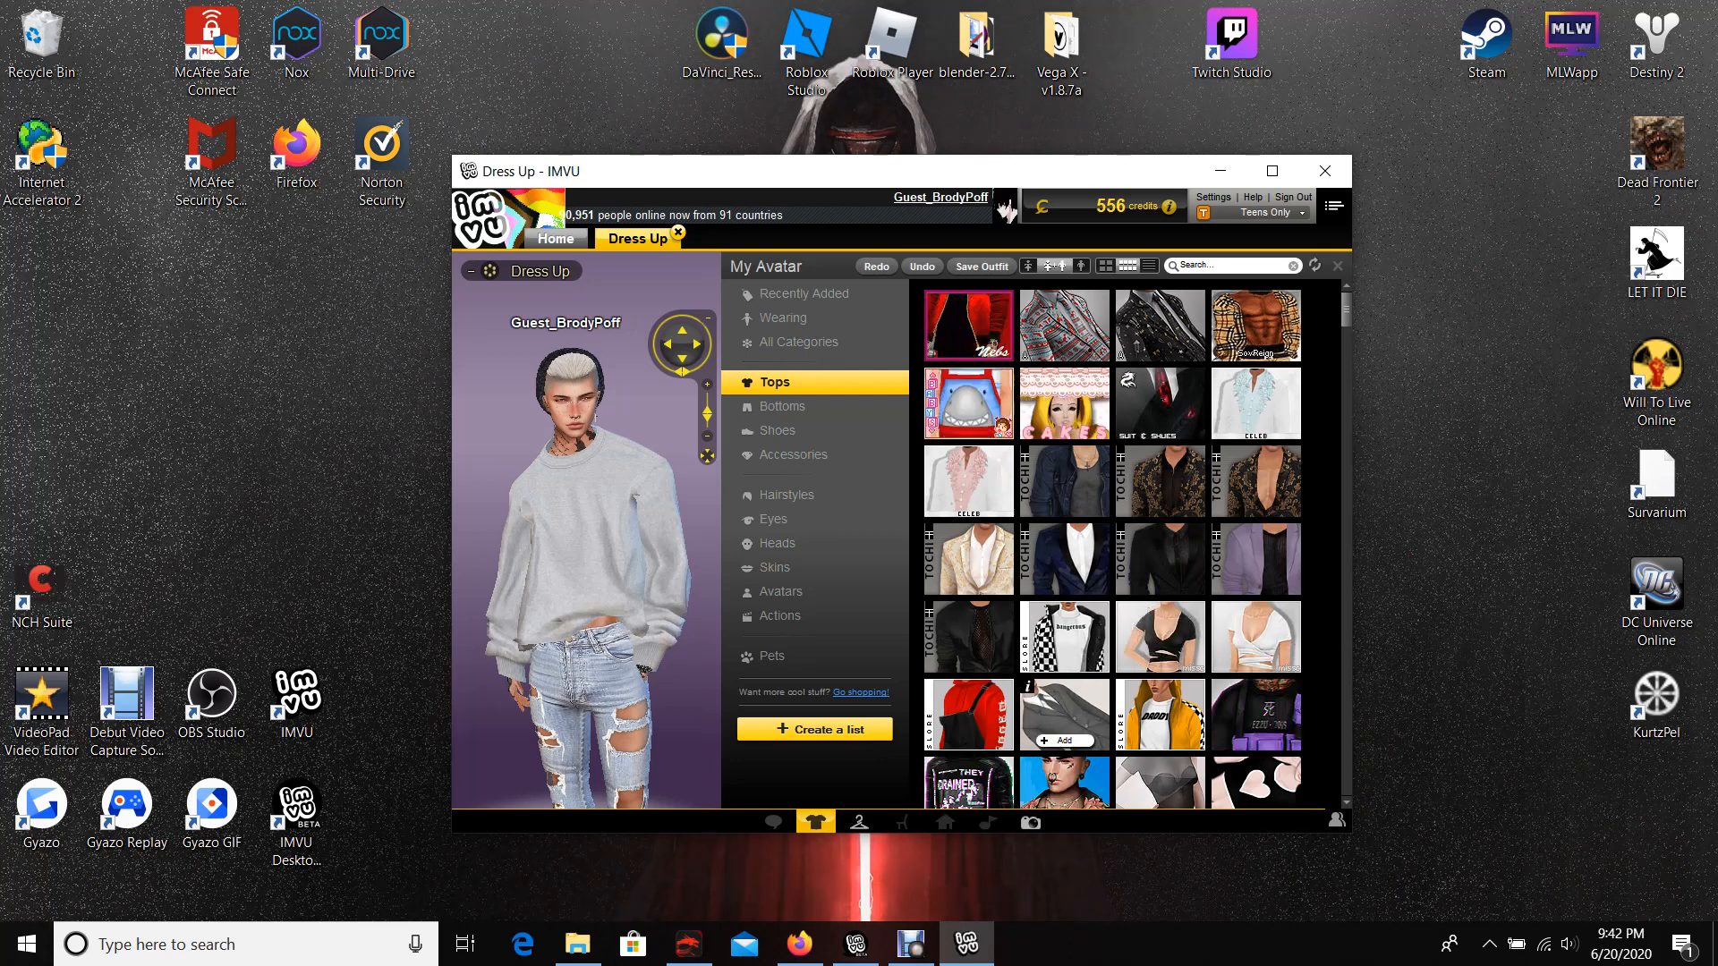
scroll(1254, 725, "down", 2)
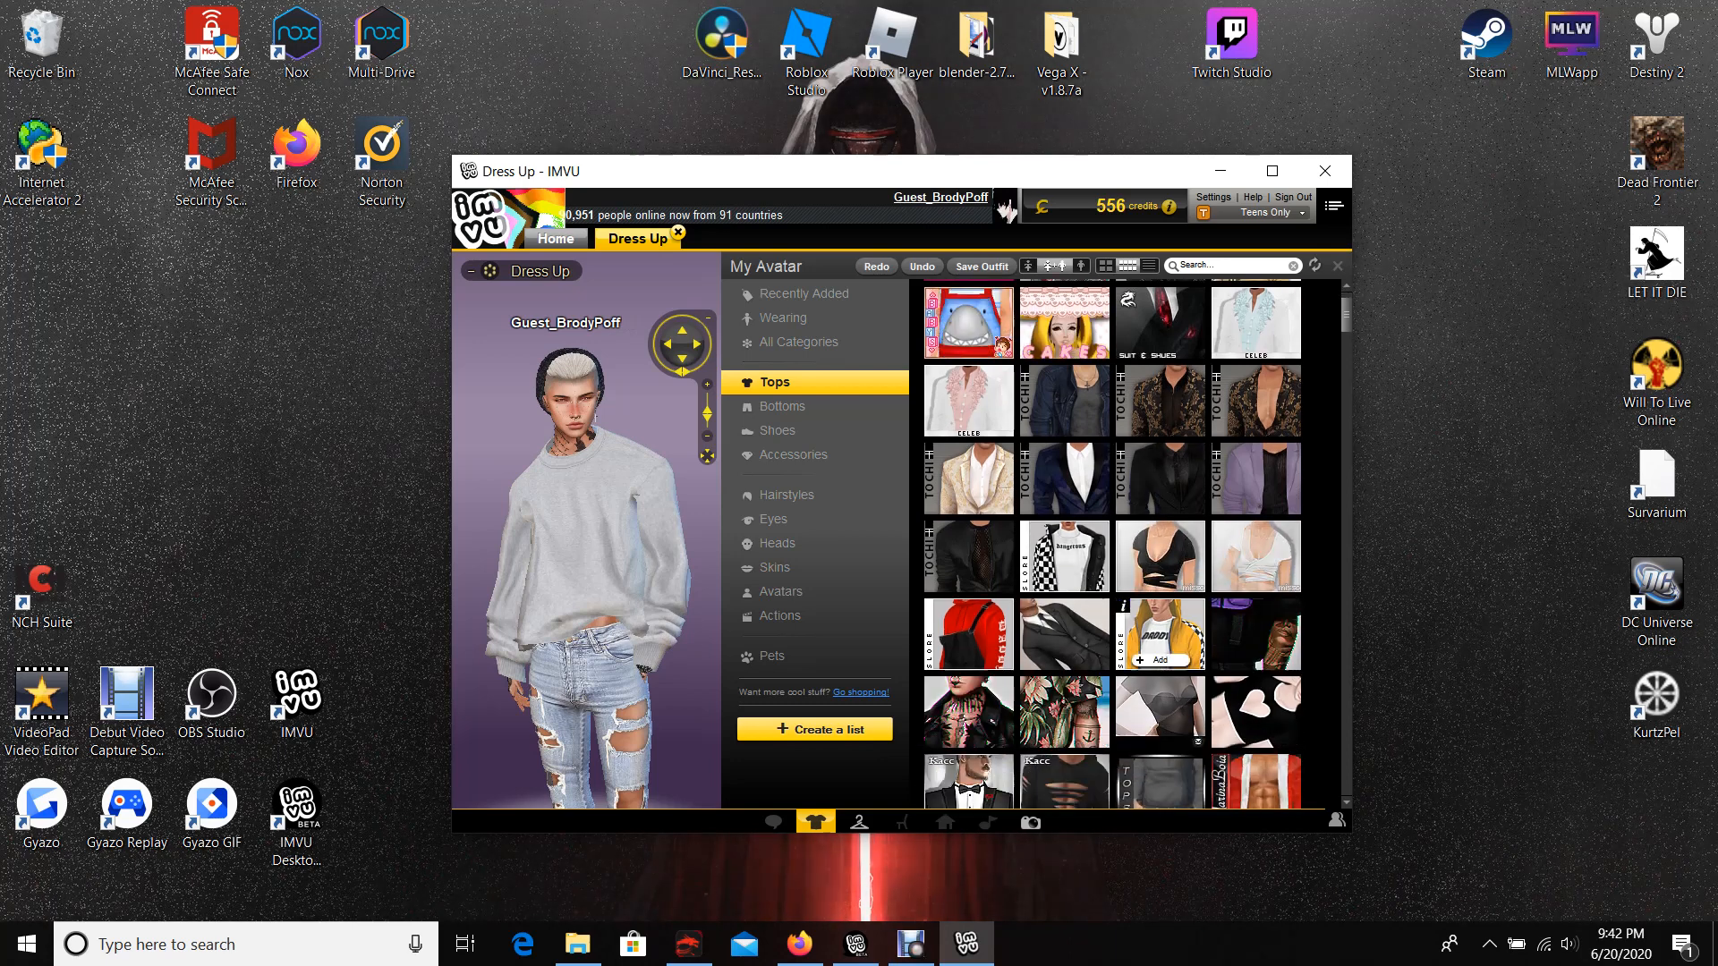
scroll(1141, 672, "down", 2)
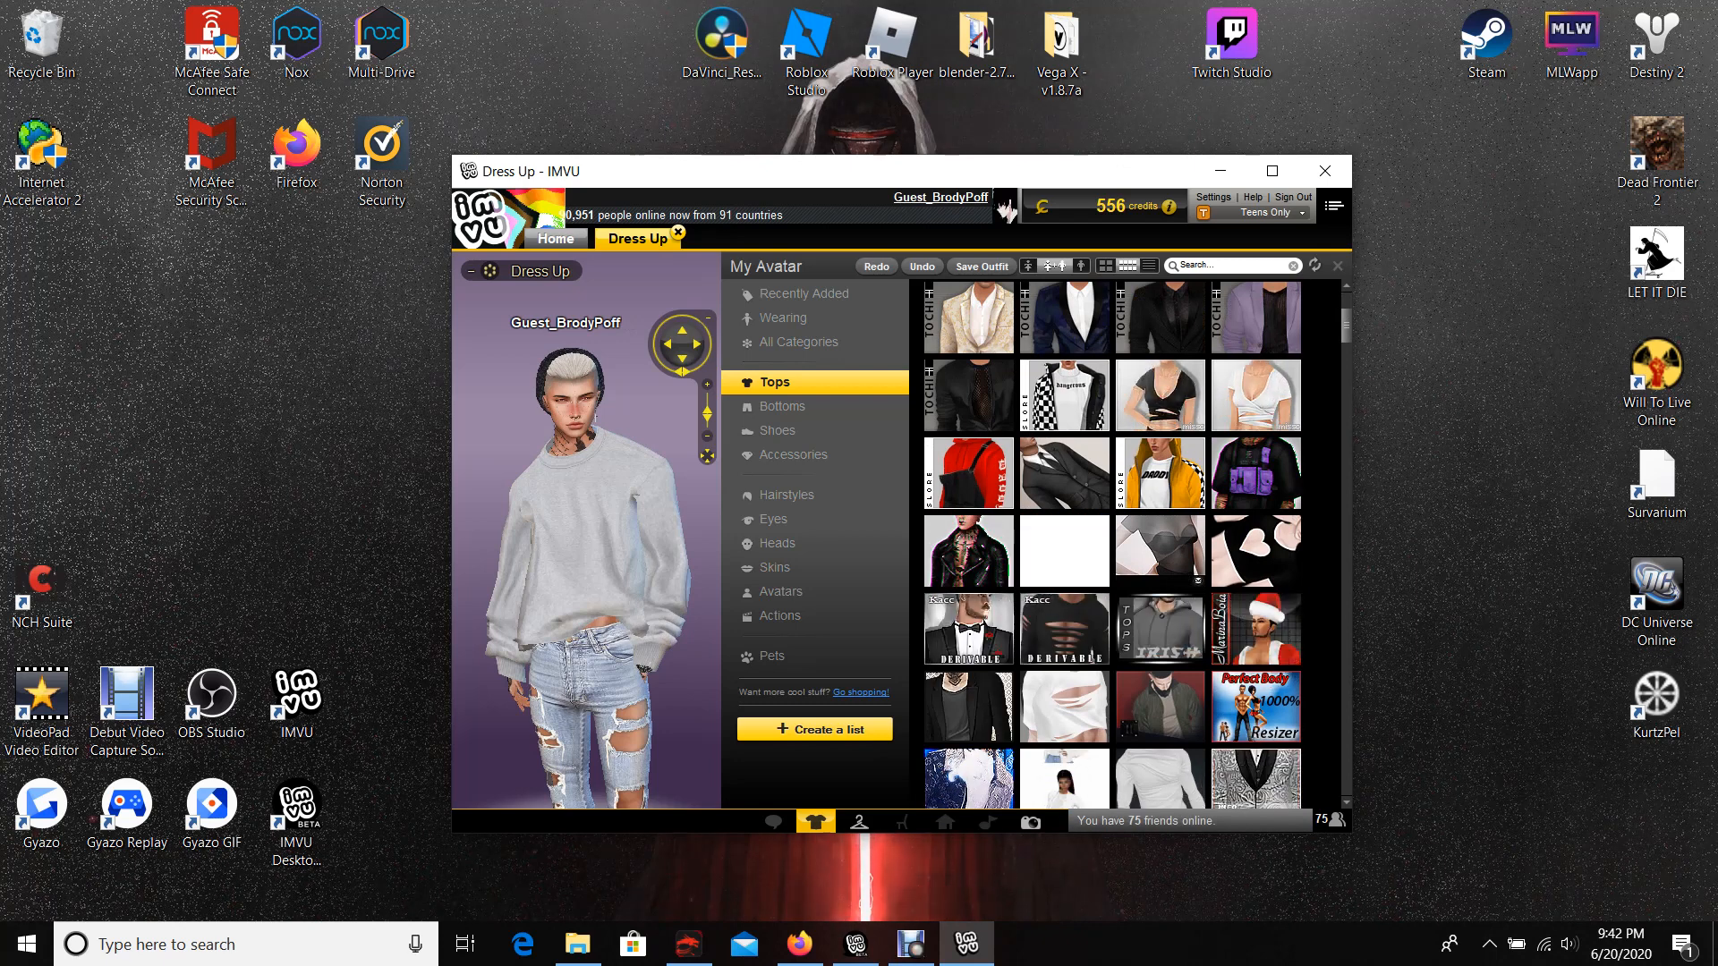
scroll(1141, 645, "down", 4)
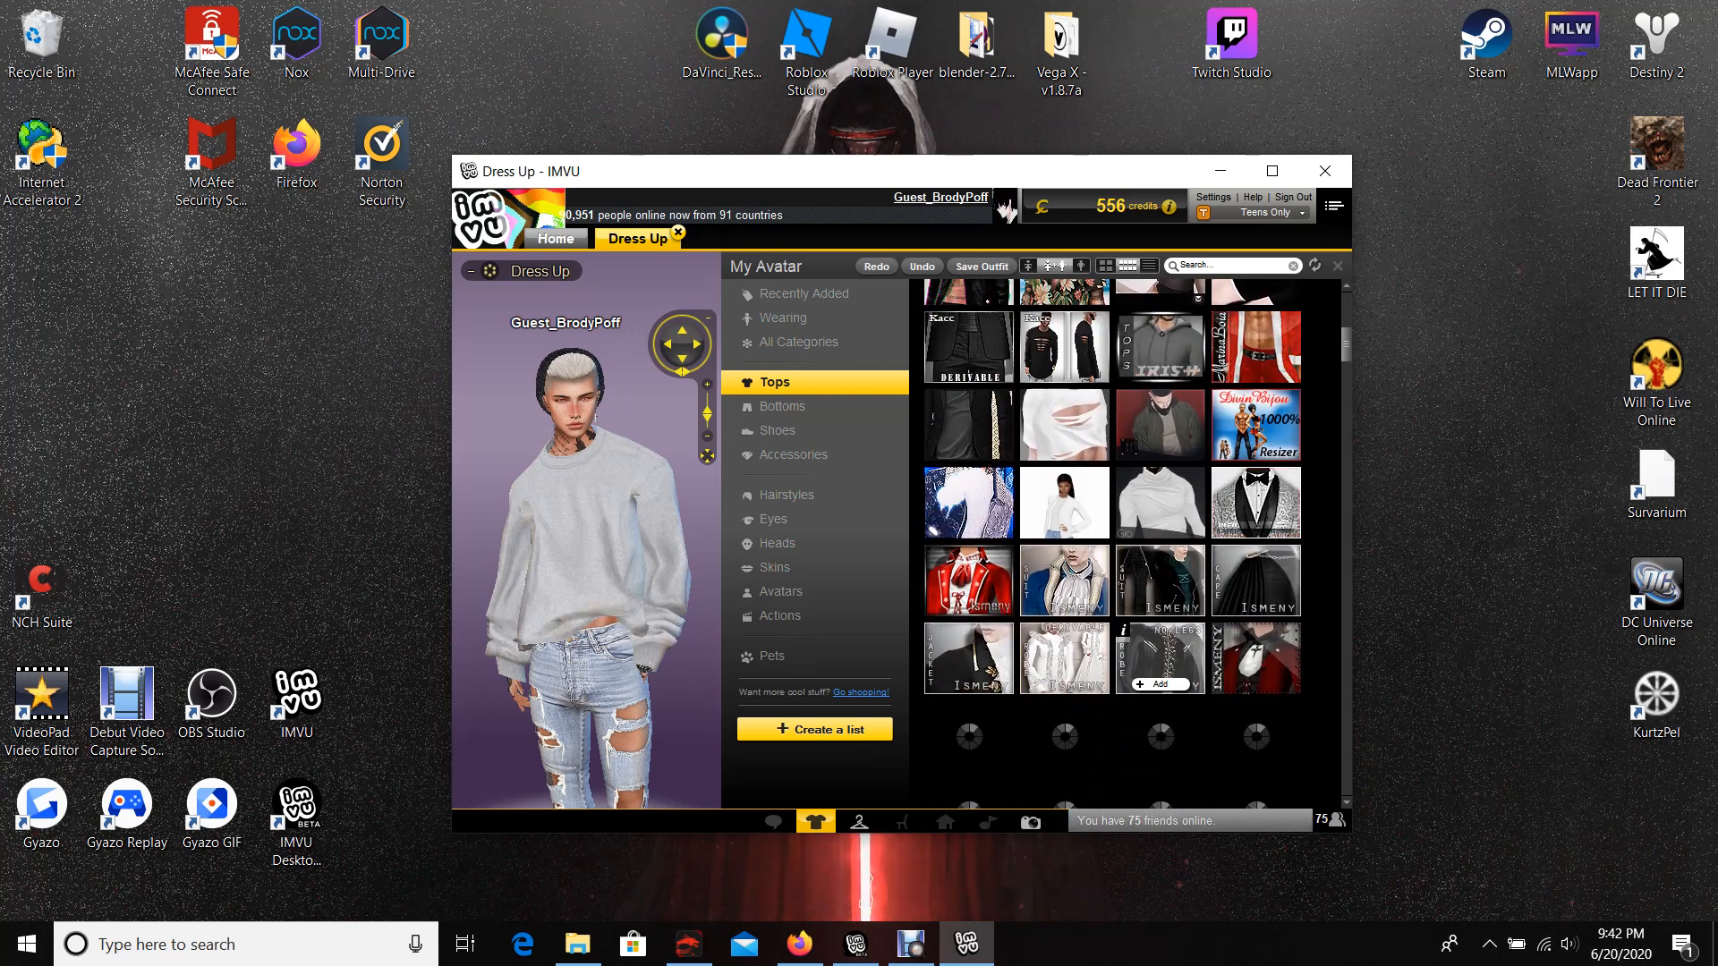
scroll(1141, 591, "down", 3)
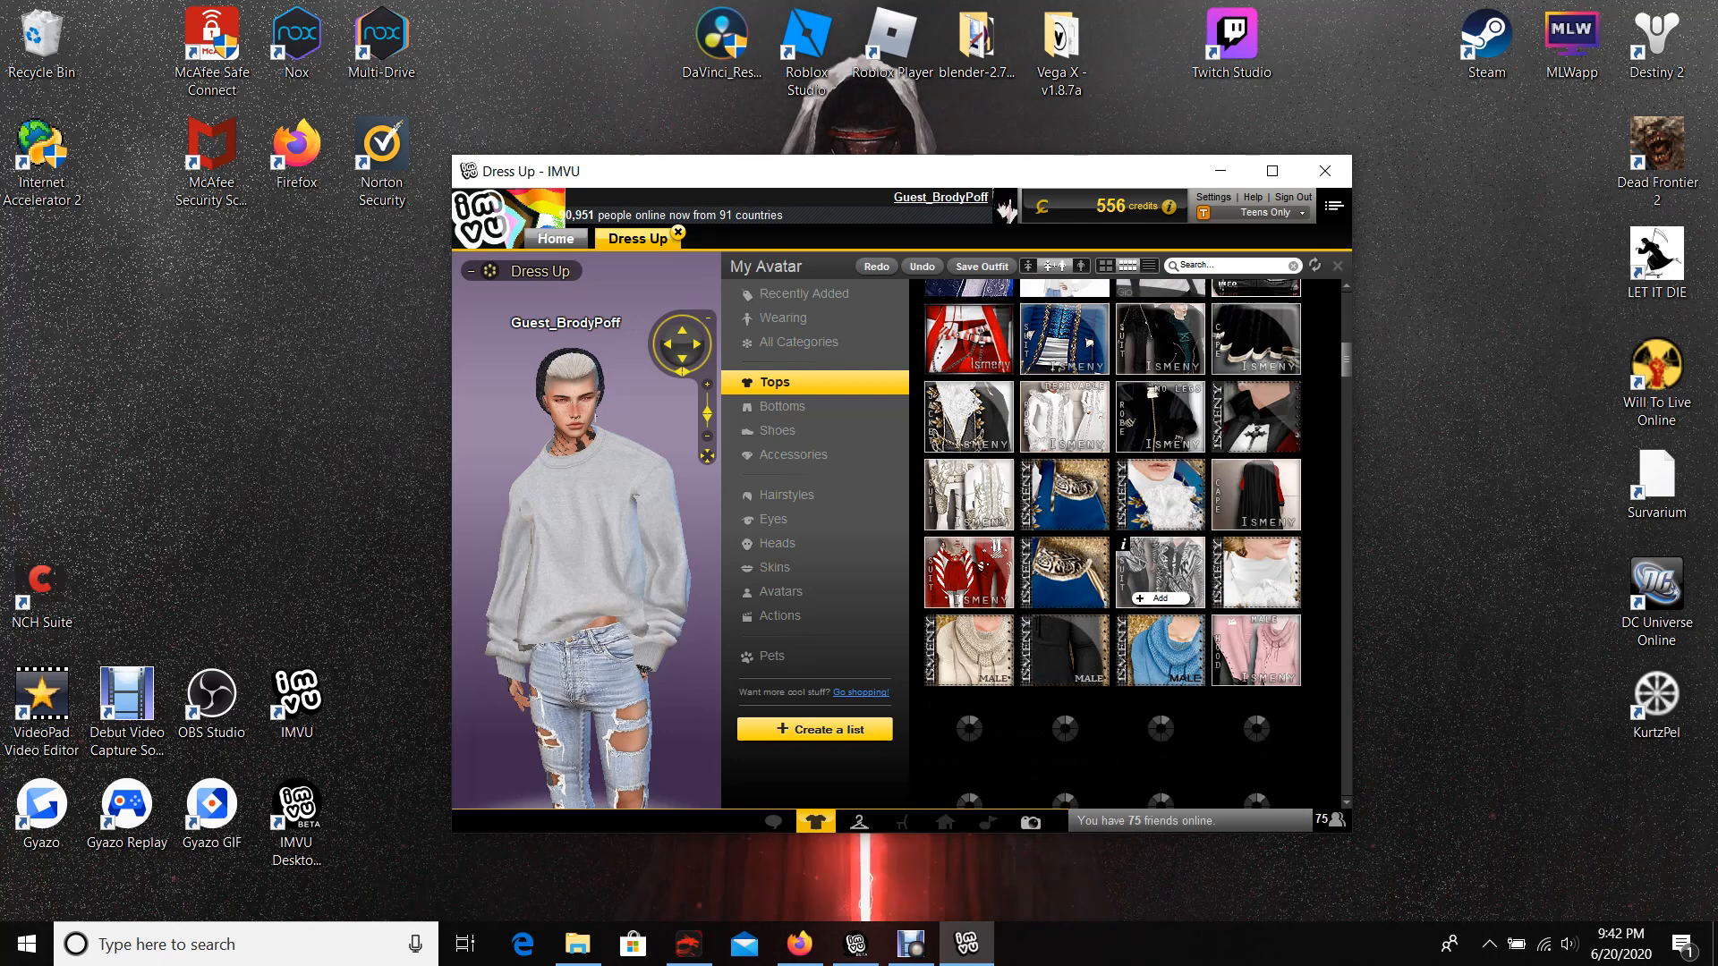
scroll(1141, 592, "down", 4)
scroll(1141, 591, "down", 2)
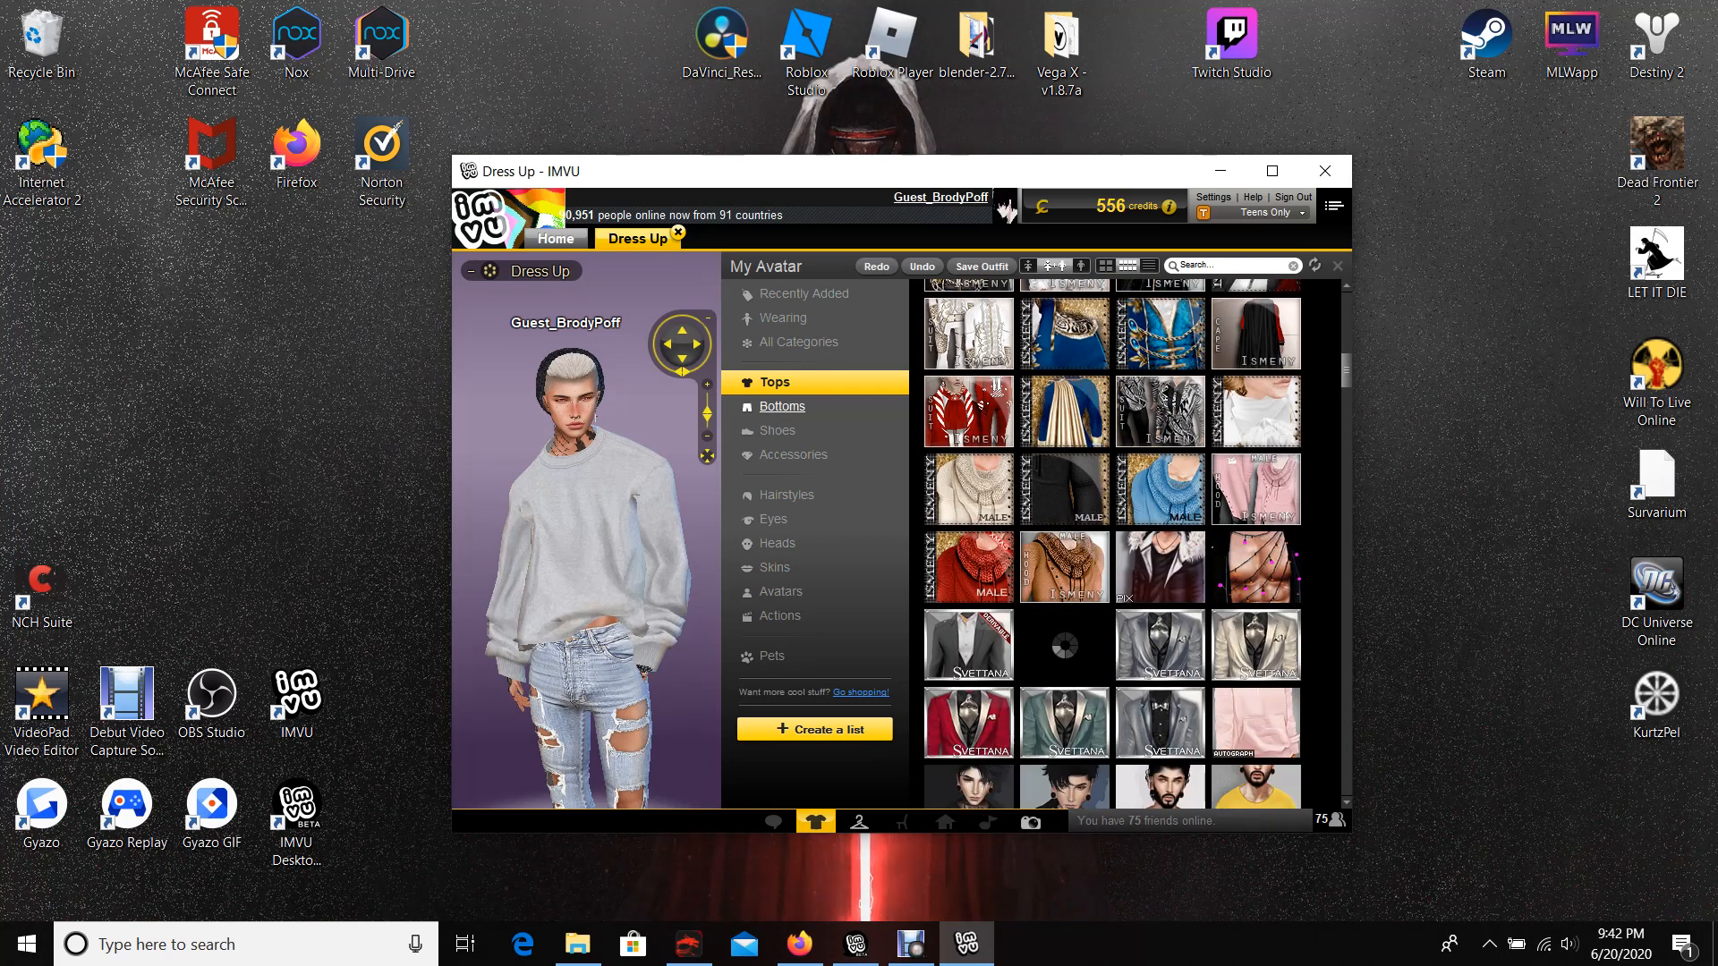
scroll(1064, 591, "down", 1)
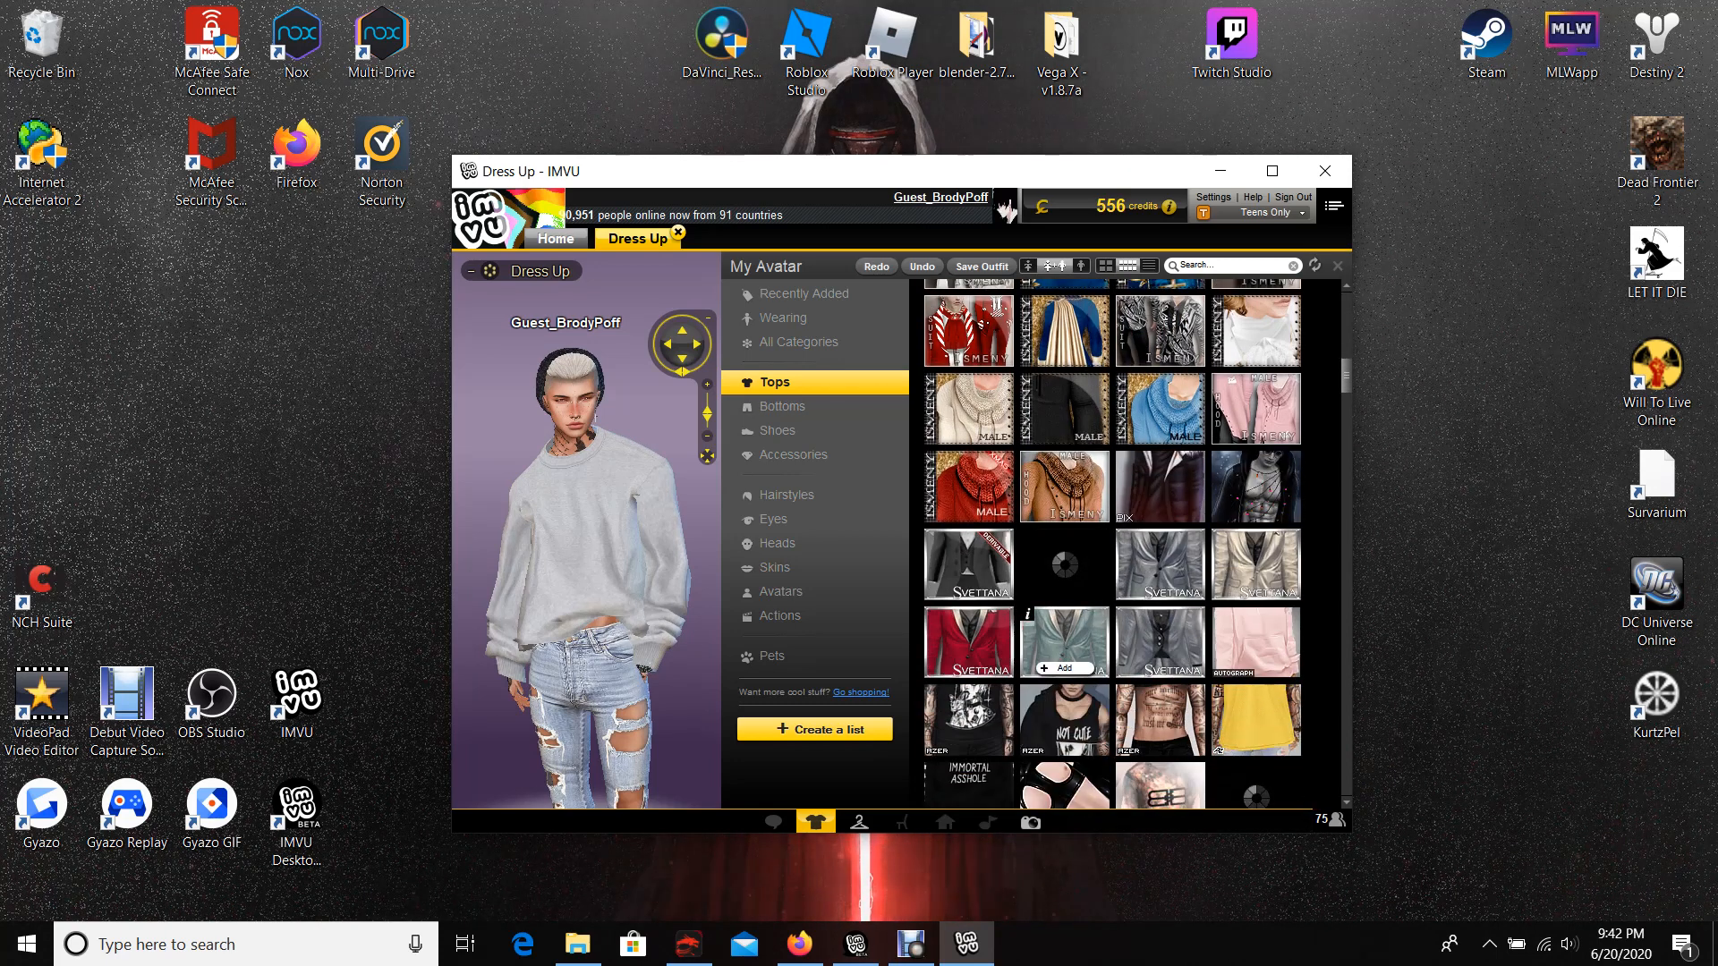
left_click(1160, 567)
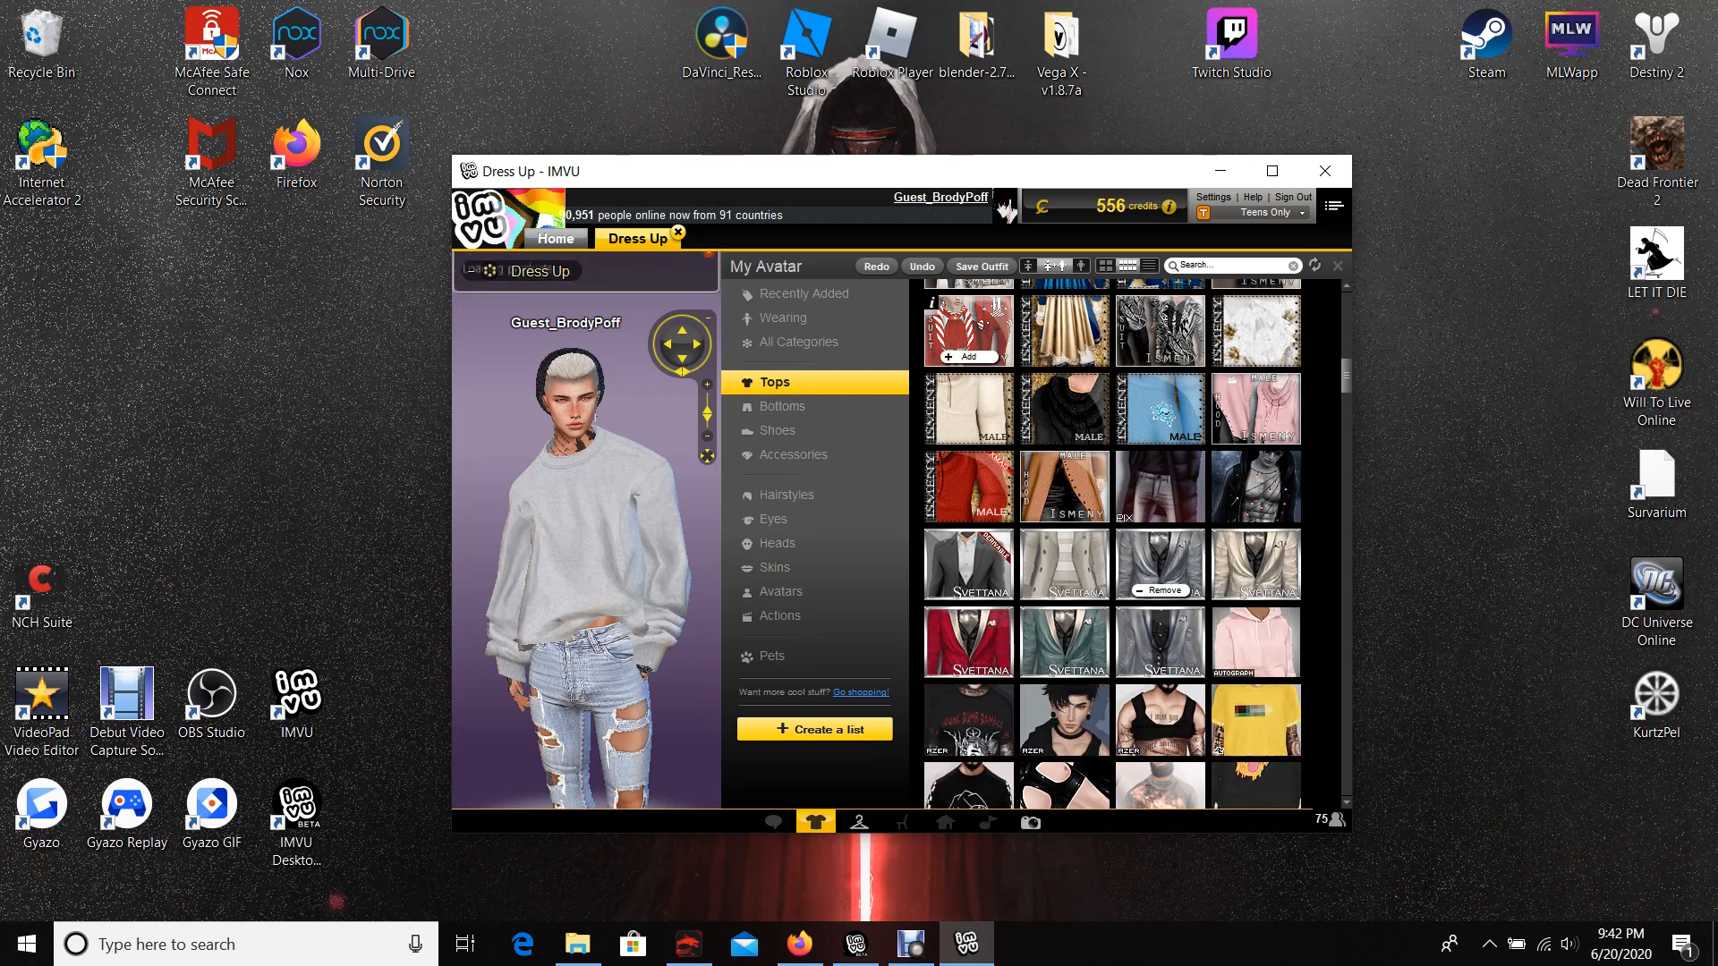
left_click(781, 407)
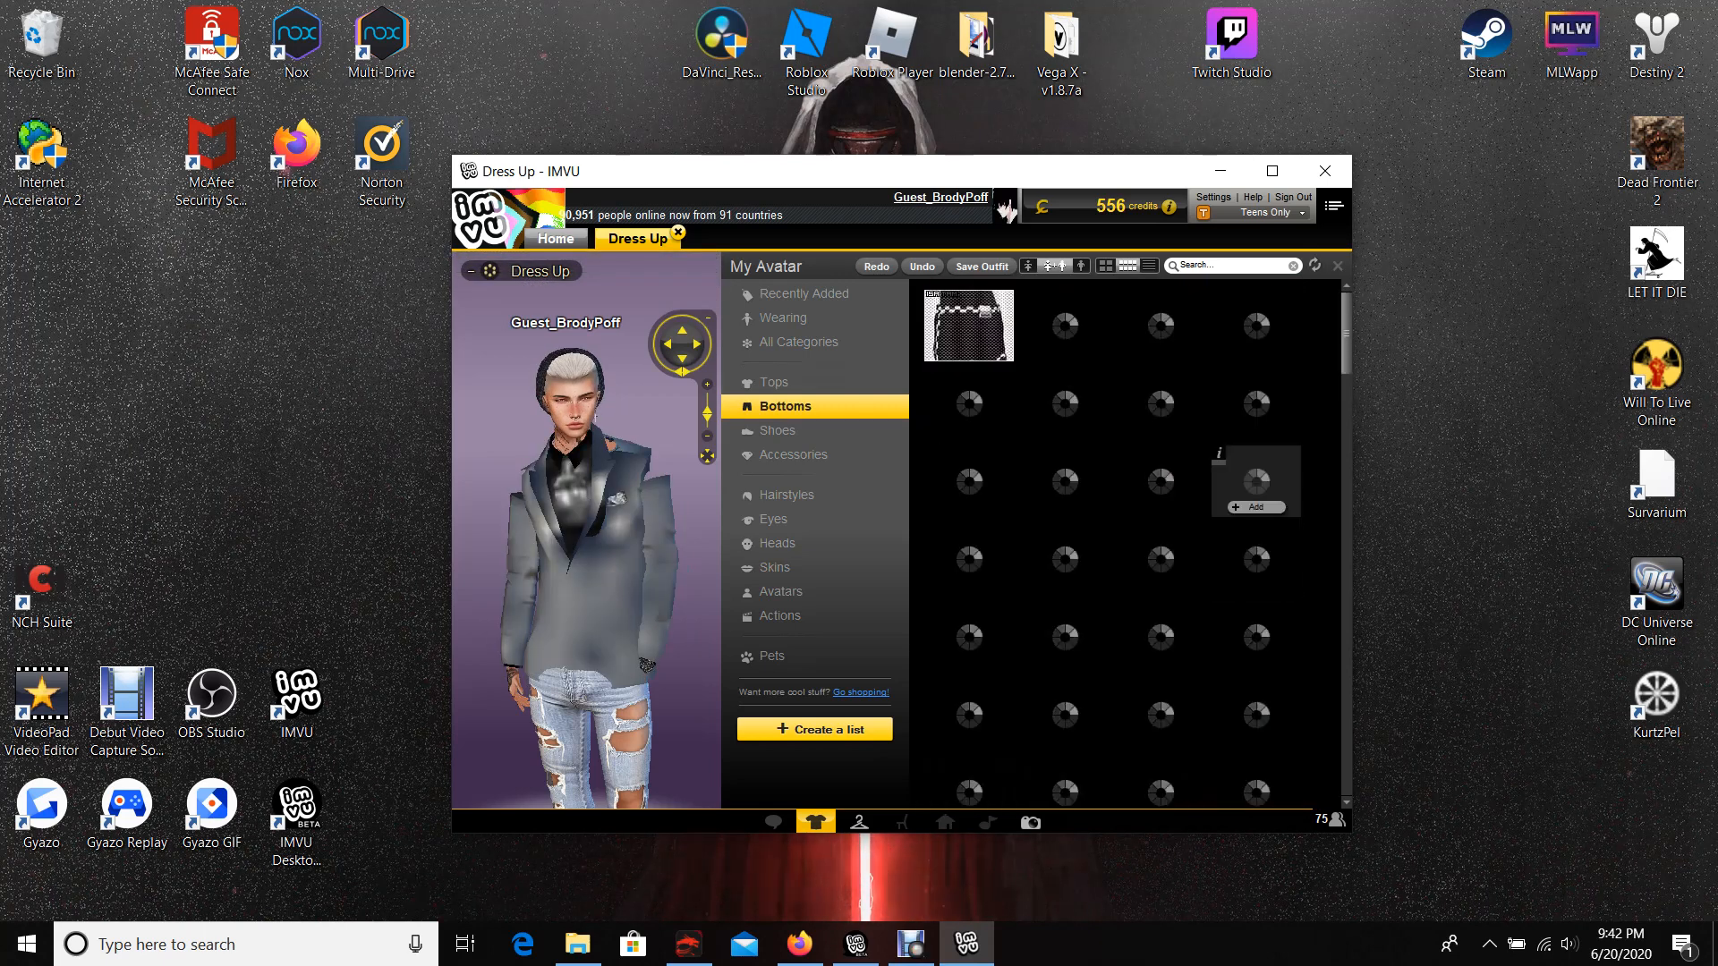
scroll(619, 478, "up", 5)
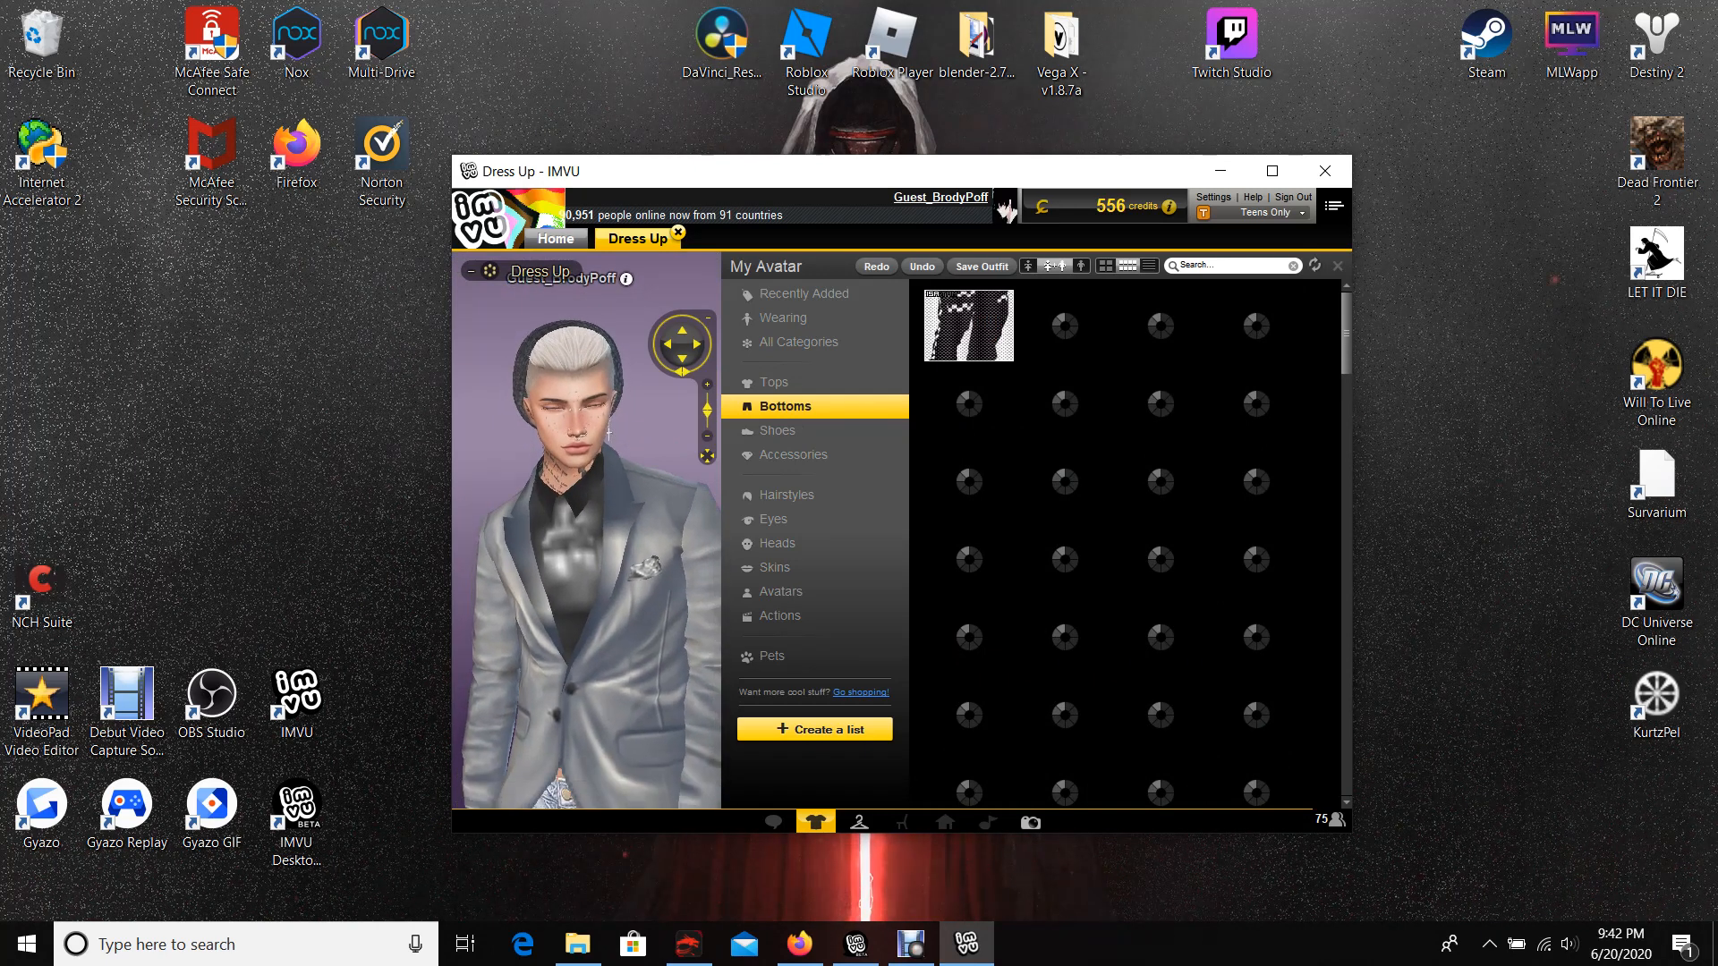
scroll(619, 477, "down", 3)
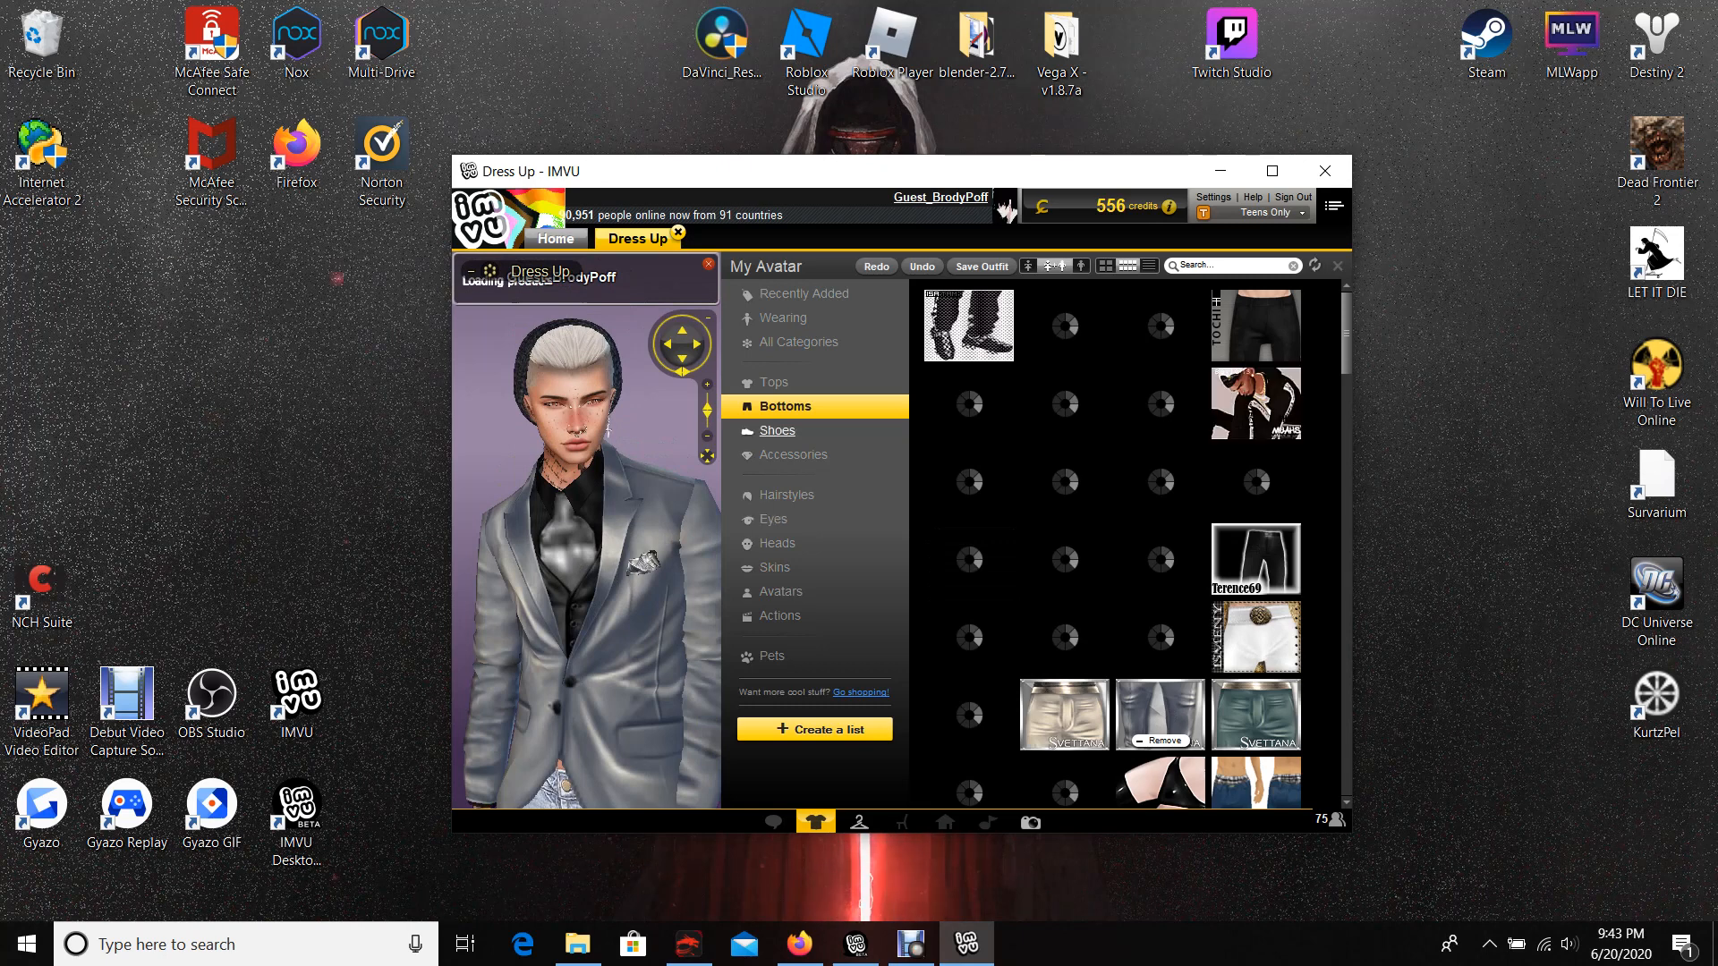
left_click(778, 430)
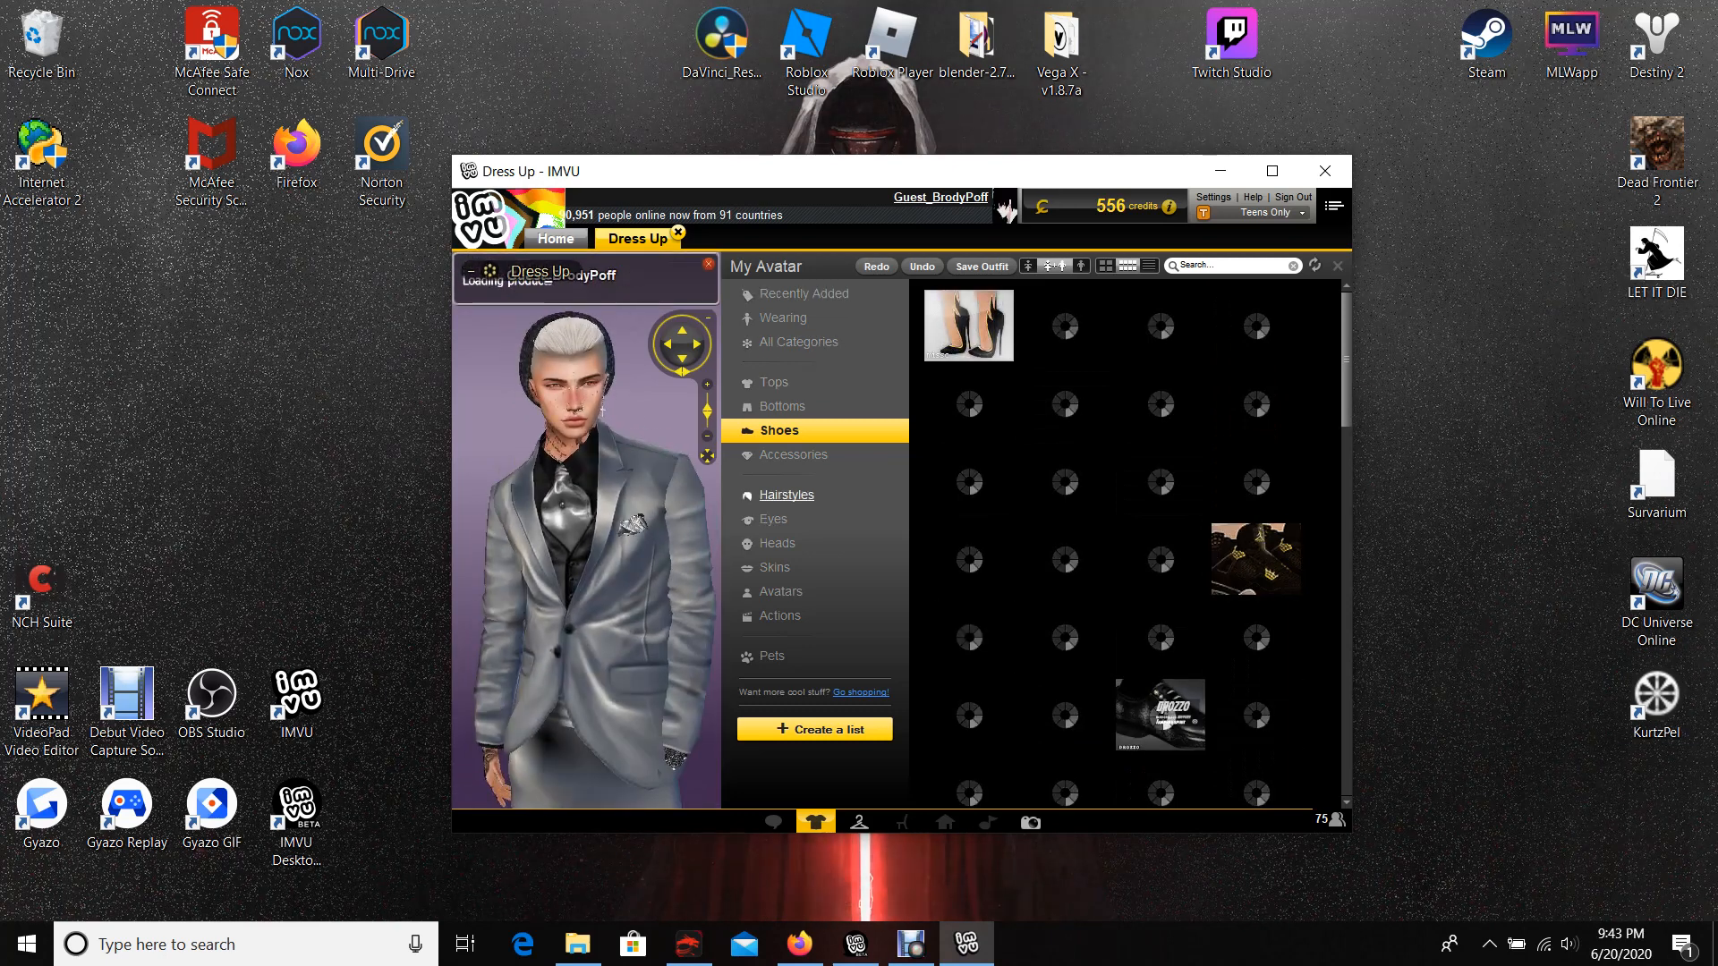
Step: Apply the platinum swept-up hairstyle from owned Hairstyles, then move on to Accessories
left_click(789, 494)
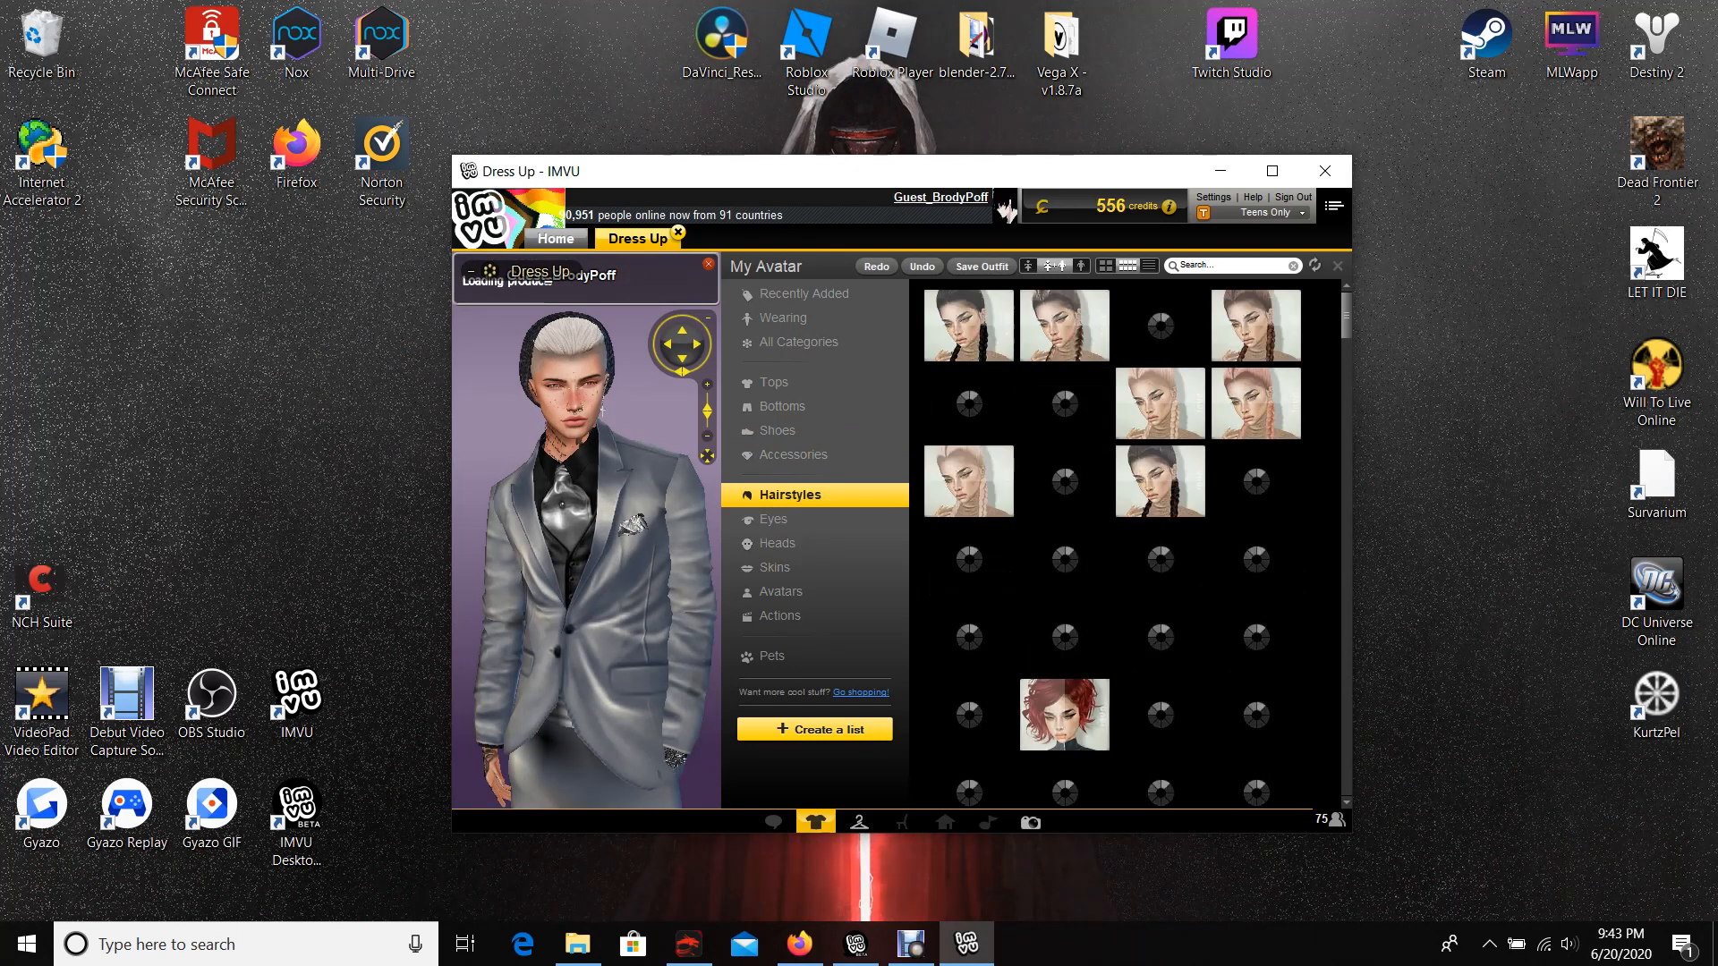
scroll(1140, 429, "down", 5)
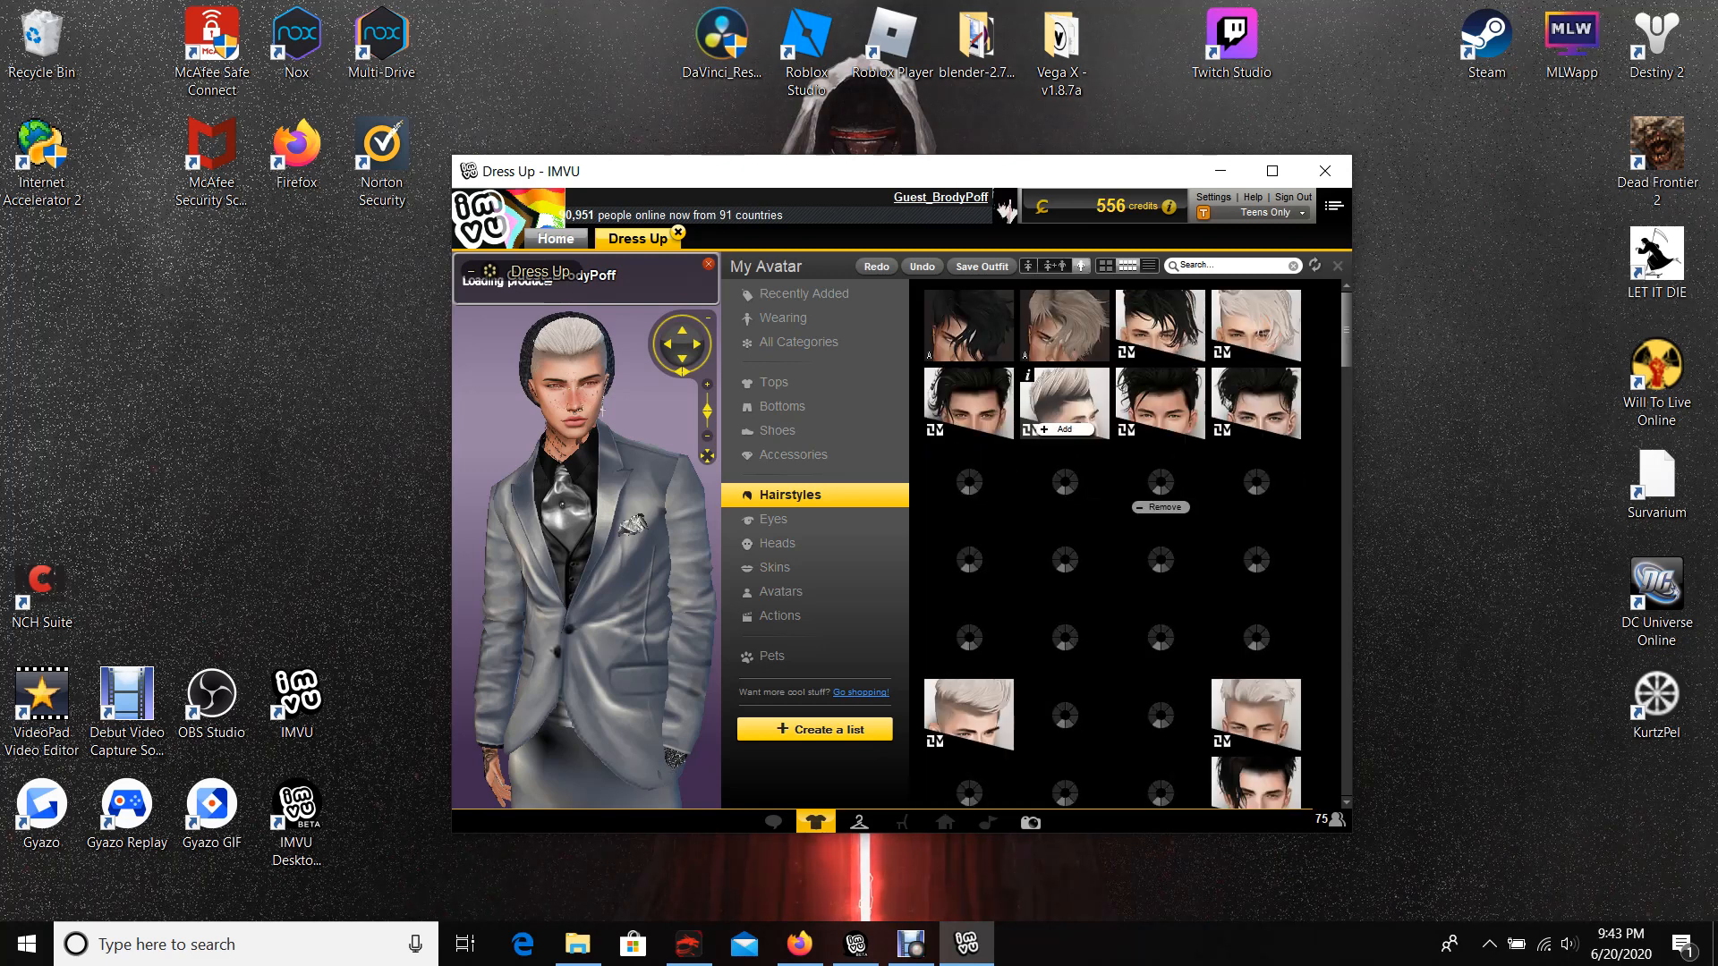
scroll(1140, 430, "down", 3)
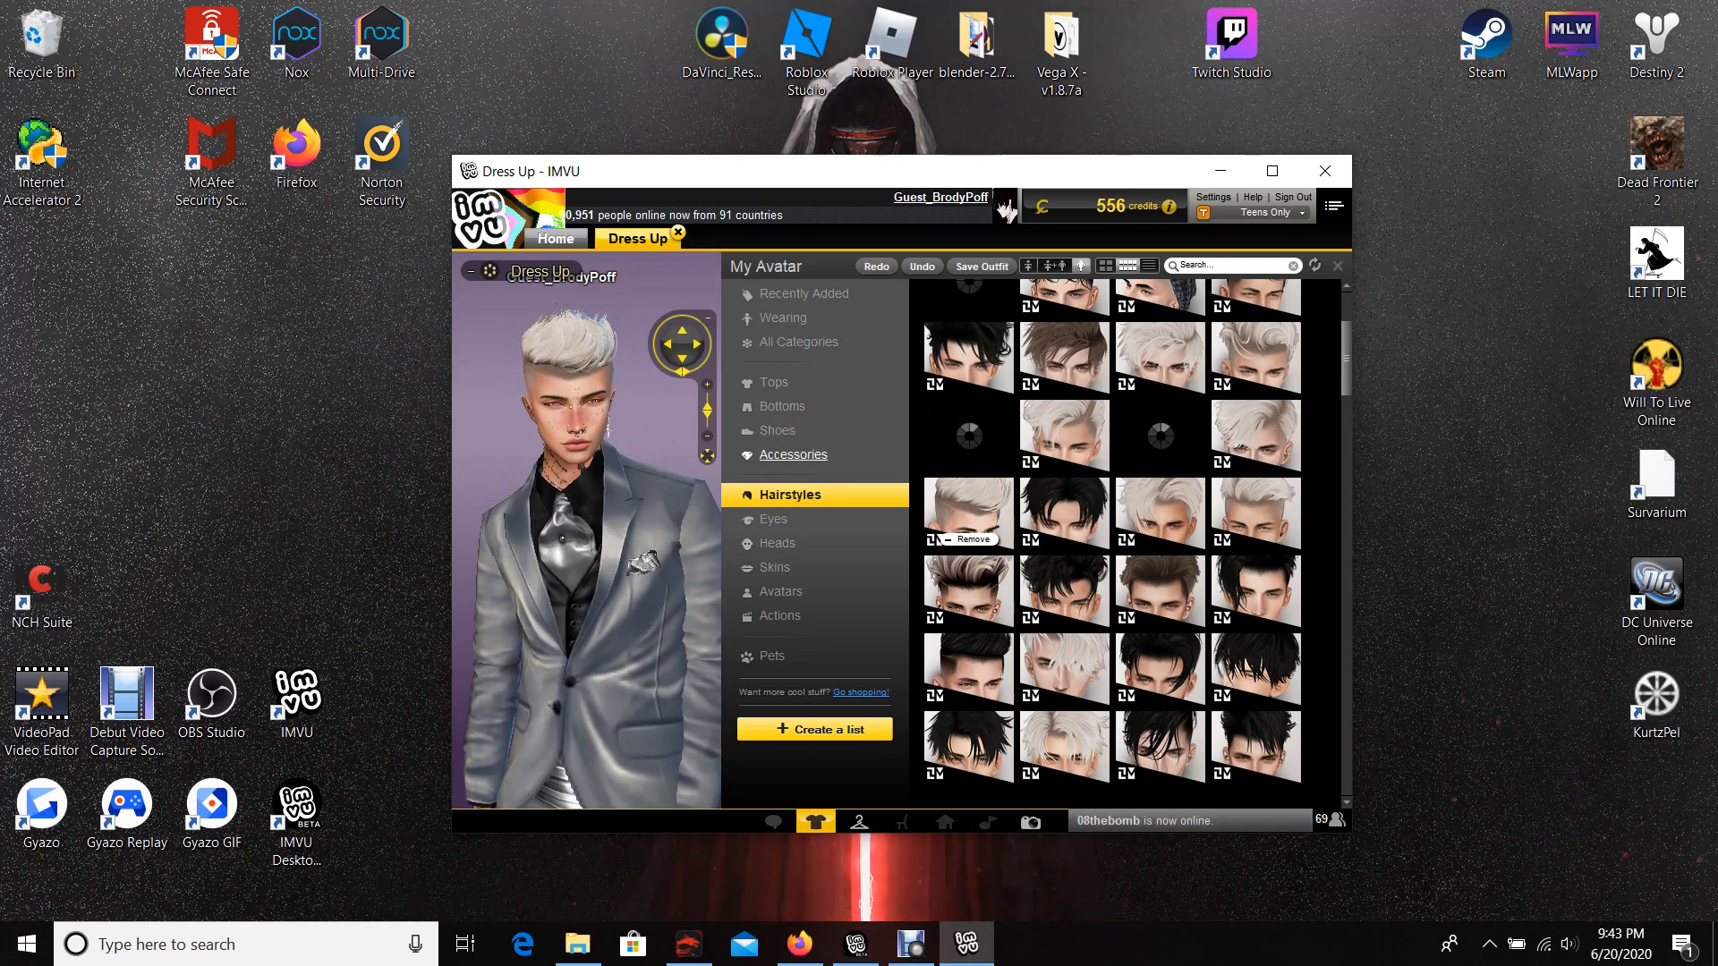
left_click(793, 455)
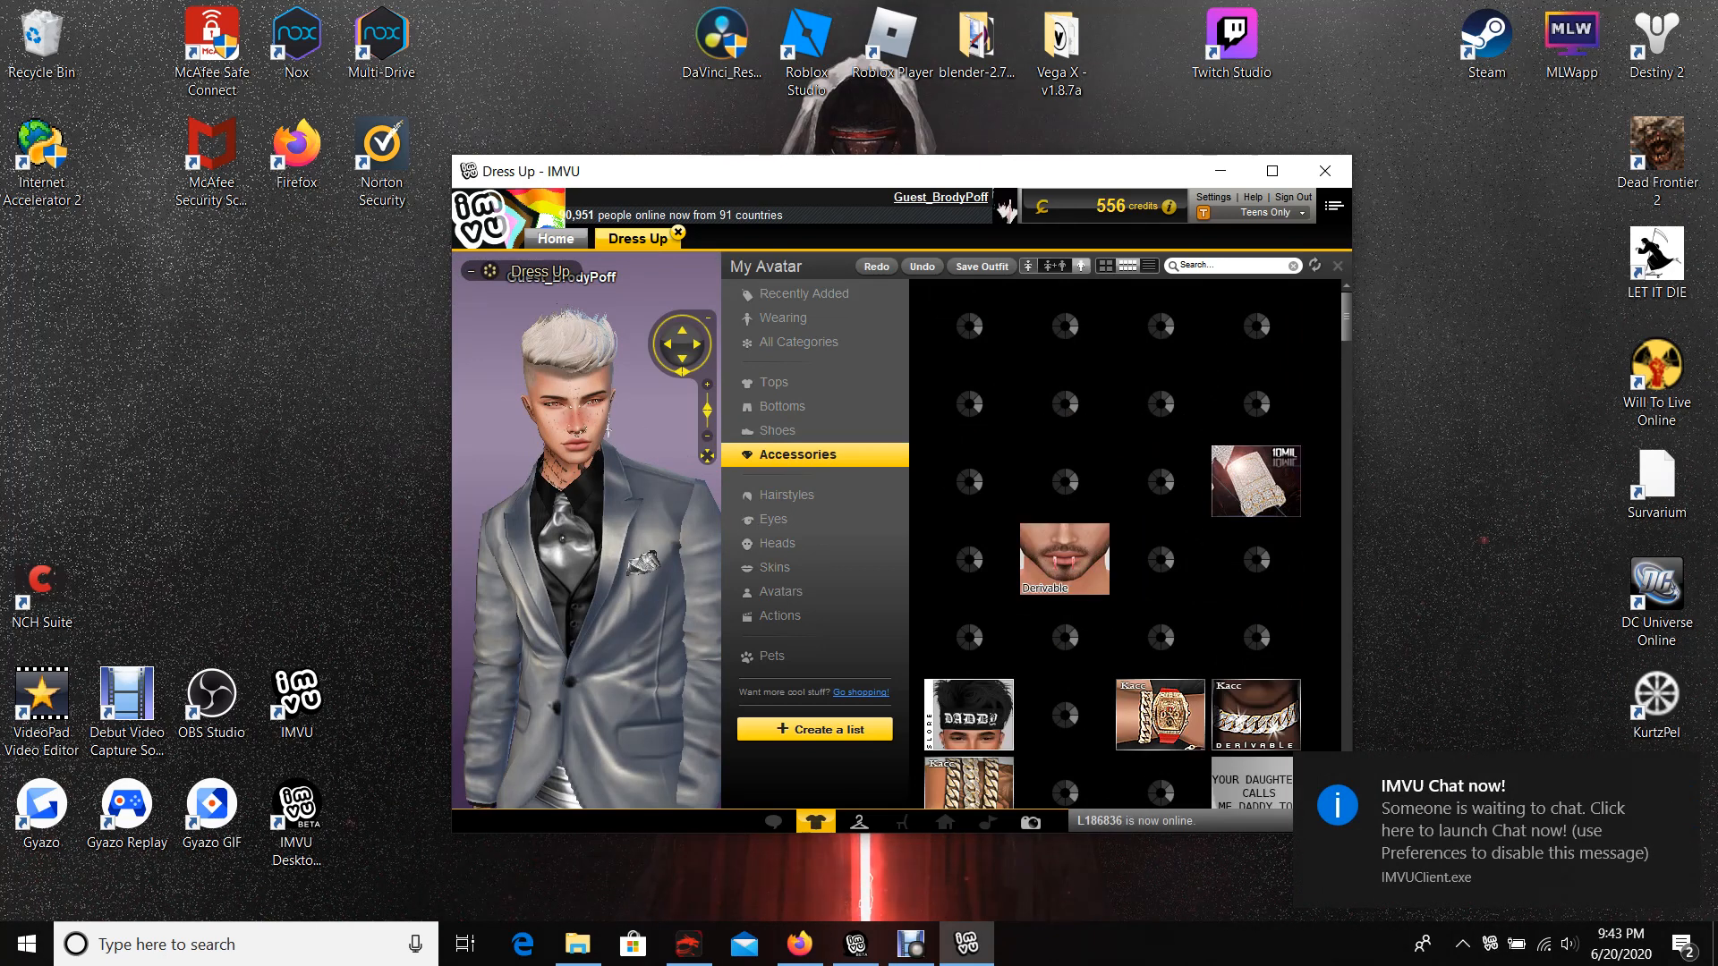
mouse_move(1255, 560)
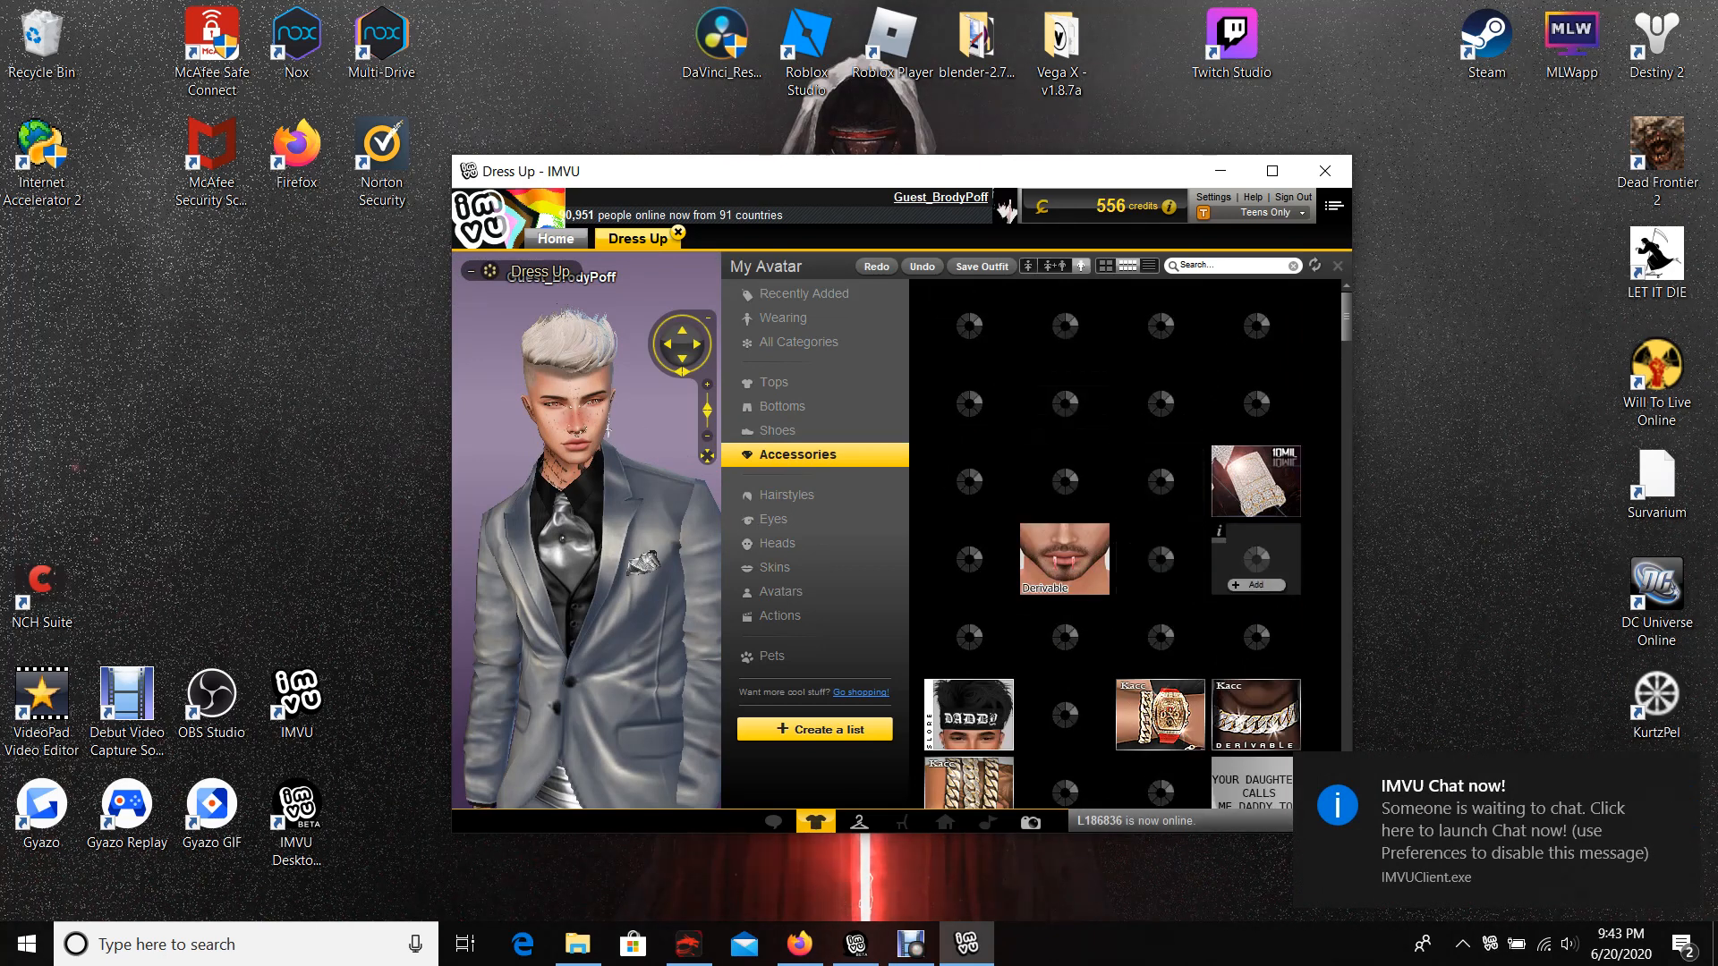
scroll(1255, 565, "down", 1)
scroll(1255, 578, "down", 2)
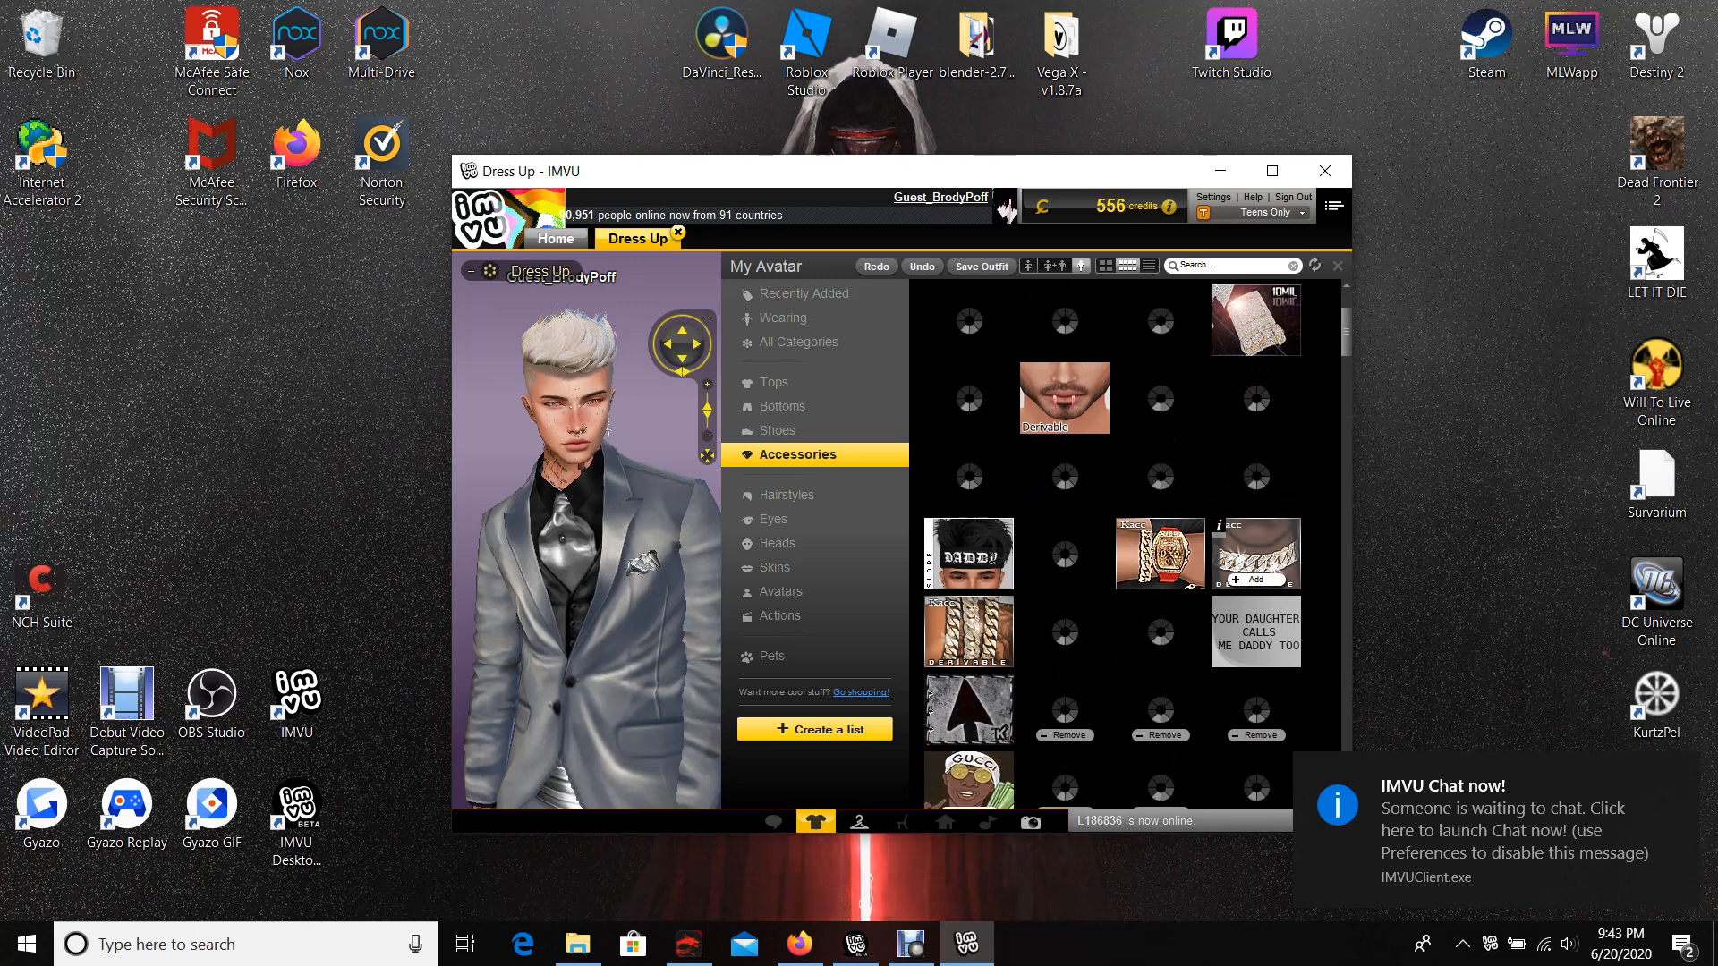
scroll(1255, 578, "down", 1)
scroll(1255, 579, "down", 2)
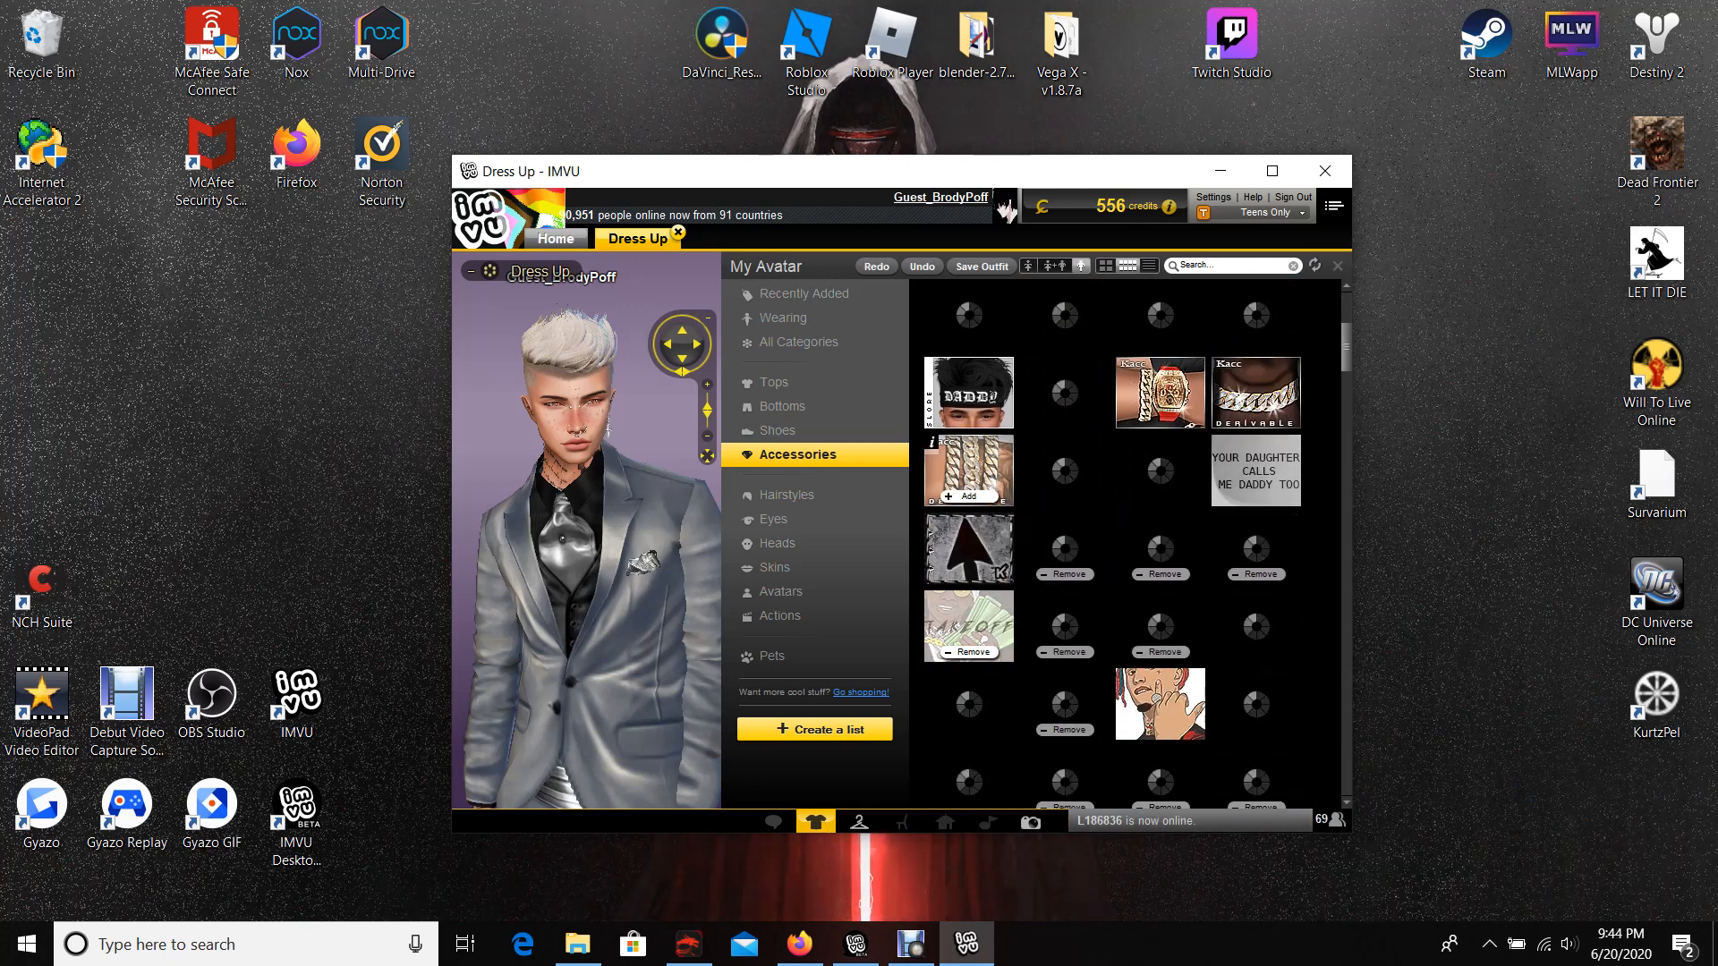
scroll(1254, 565, "down", 2)
scroll(1254, 564, "down", 2)
scroll(1255, 564, "down", 1)
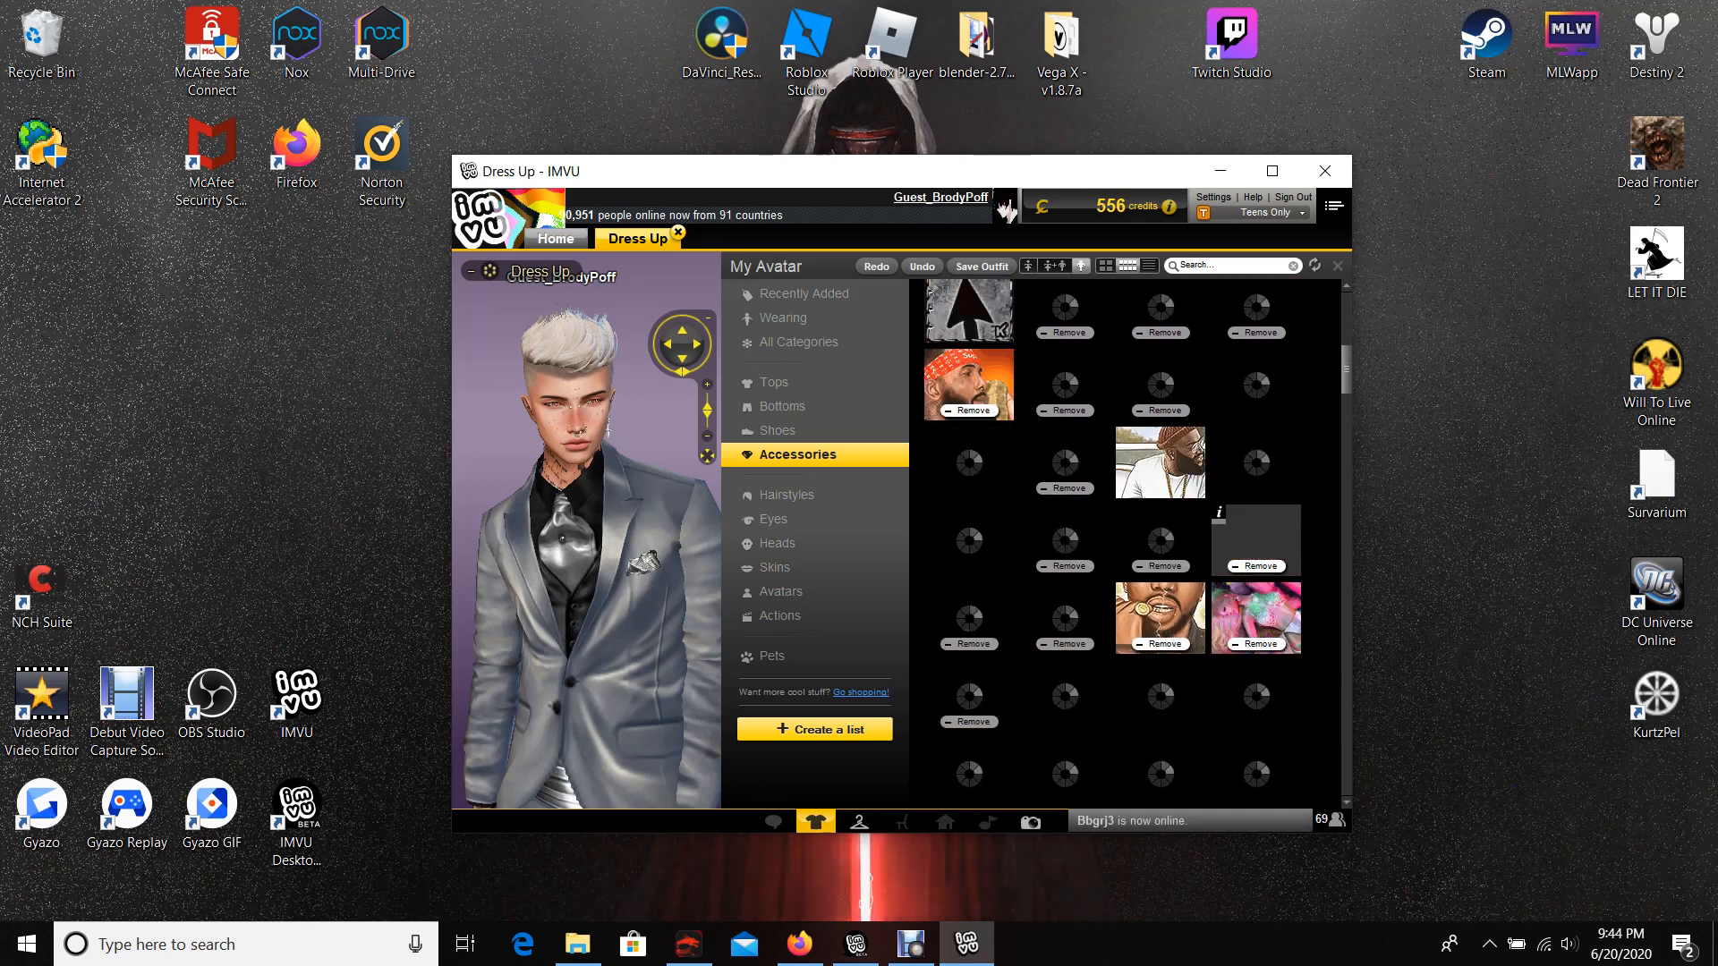
scroll(1161, 537, "down", 2)
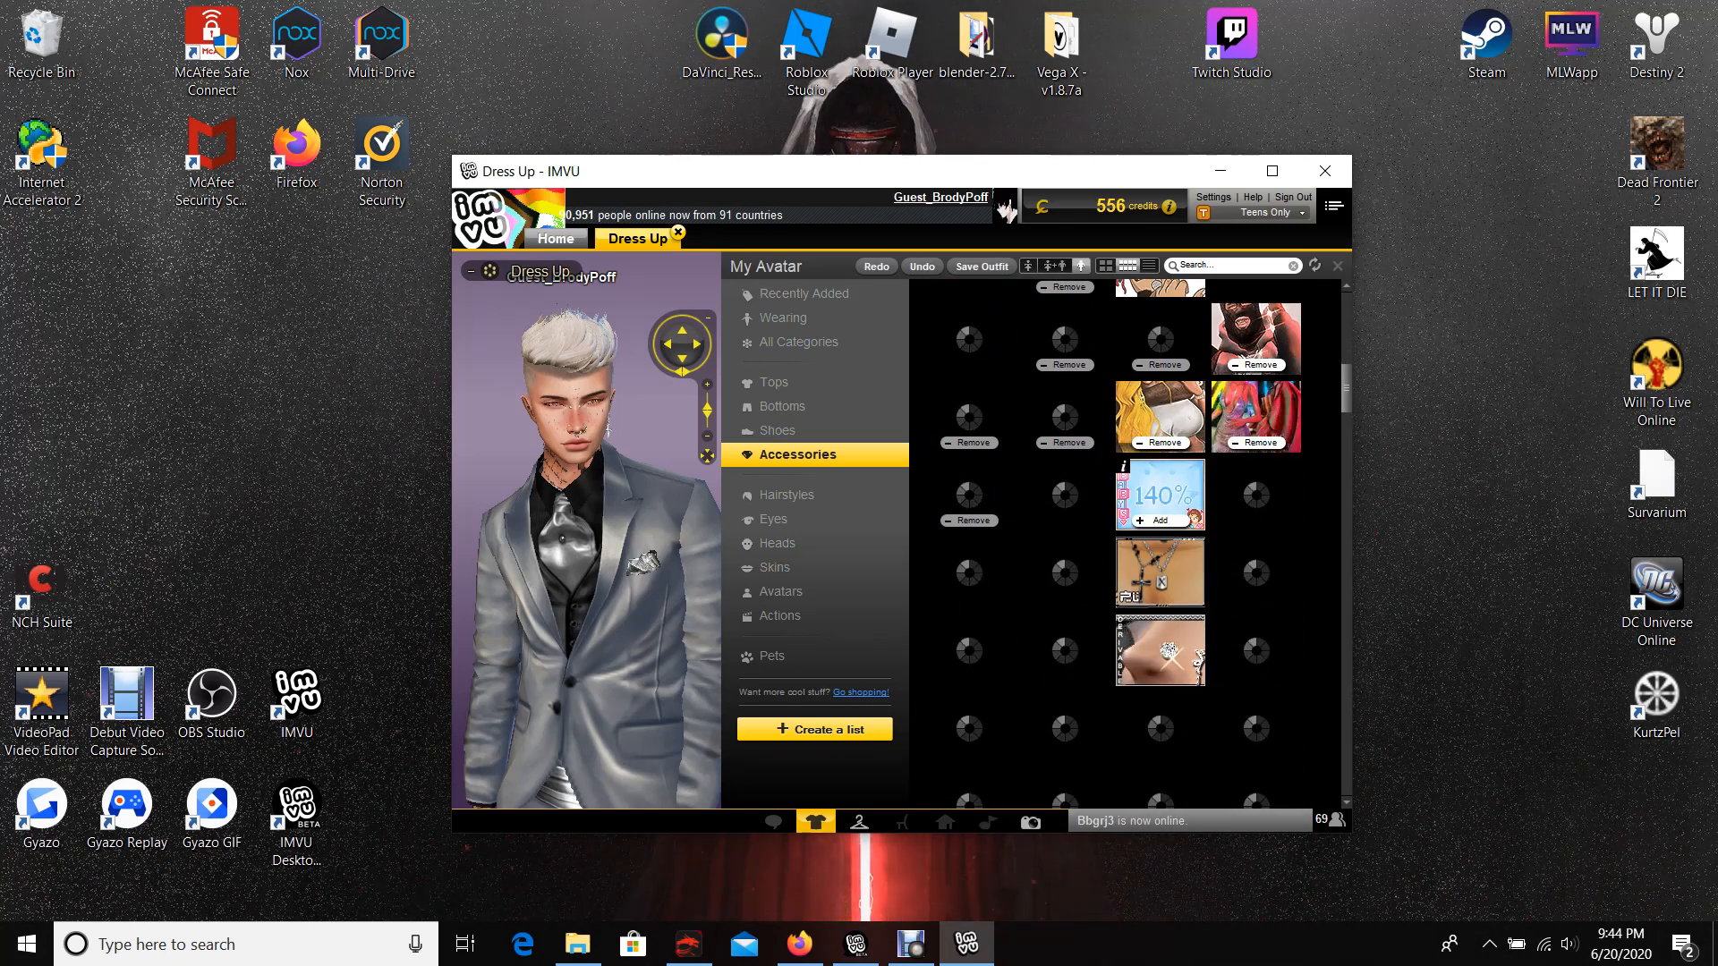
scroll(1199, 653, "down", 2)
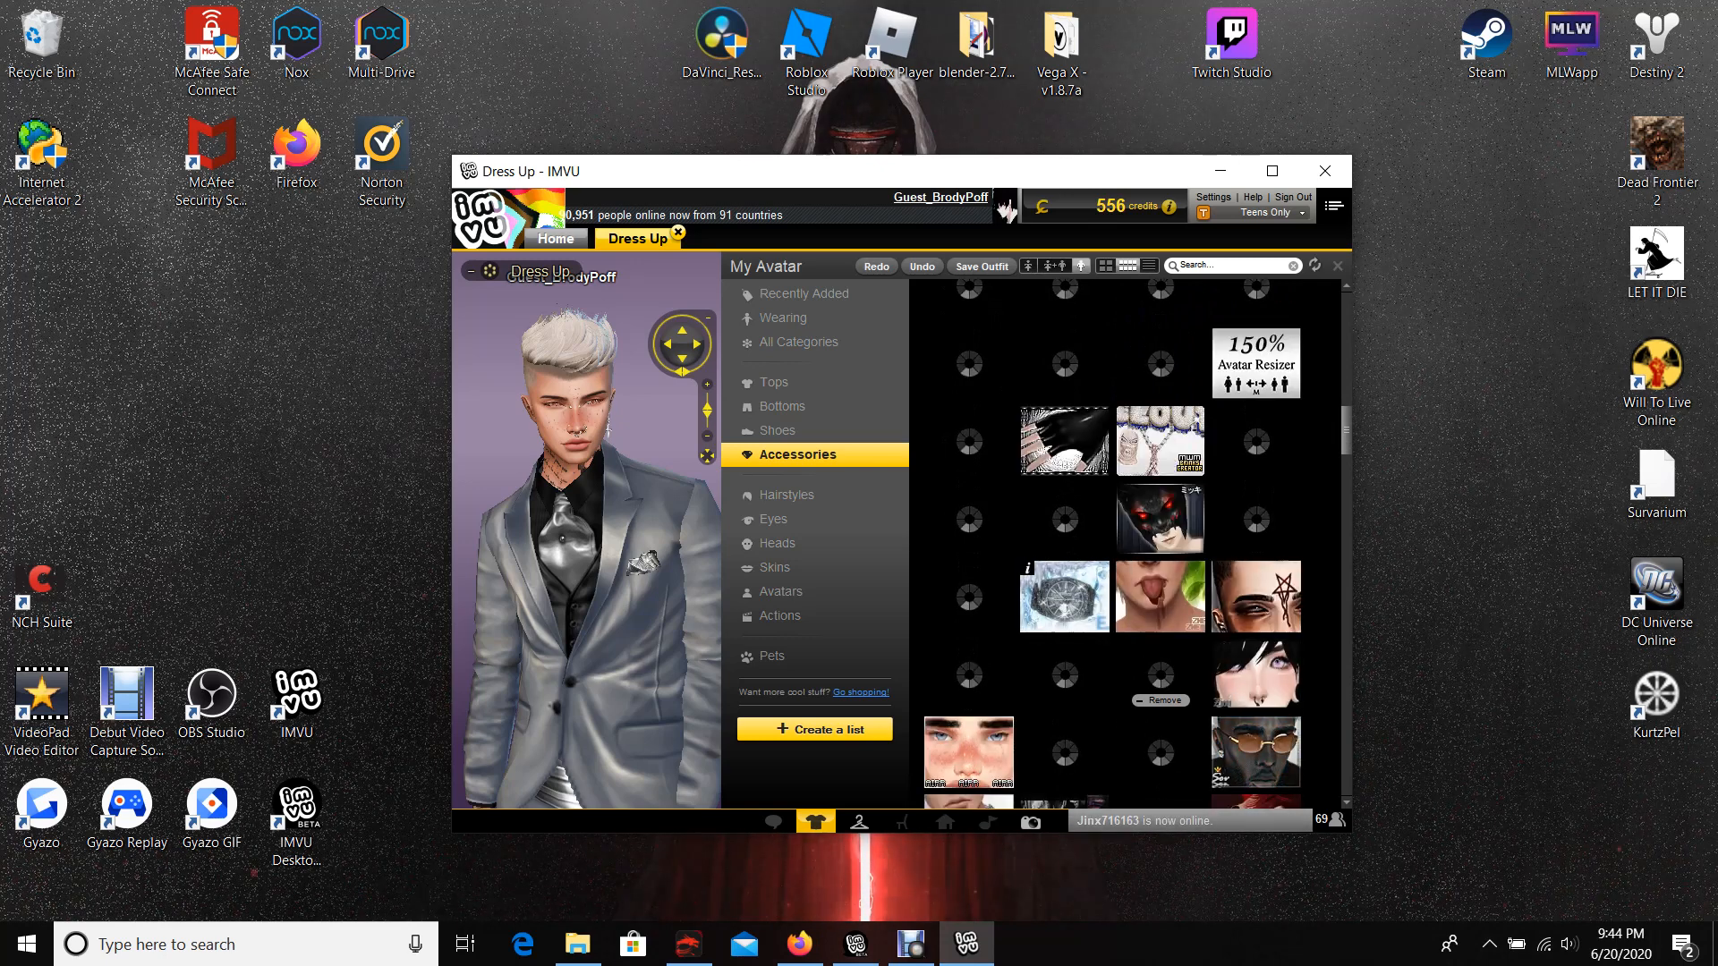
scroll(1161, 679, "down", 2)
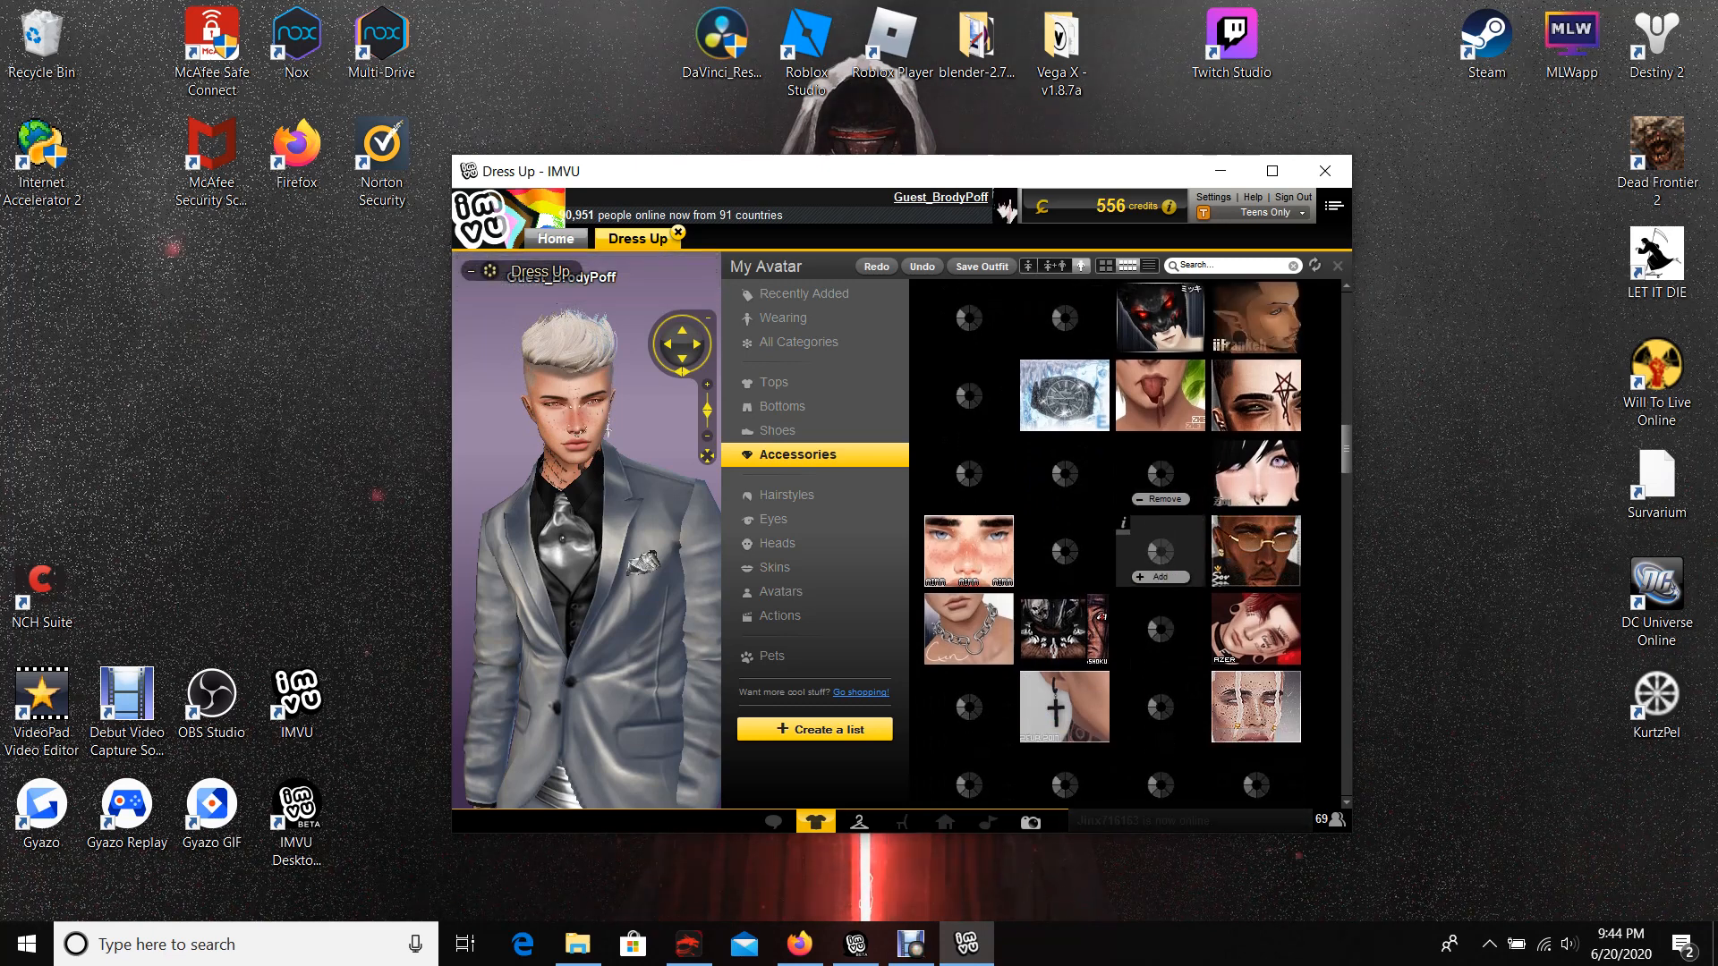
scroll(1162, 557, "down", 2)
scroll(1161, 551, "up", 1)
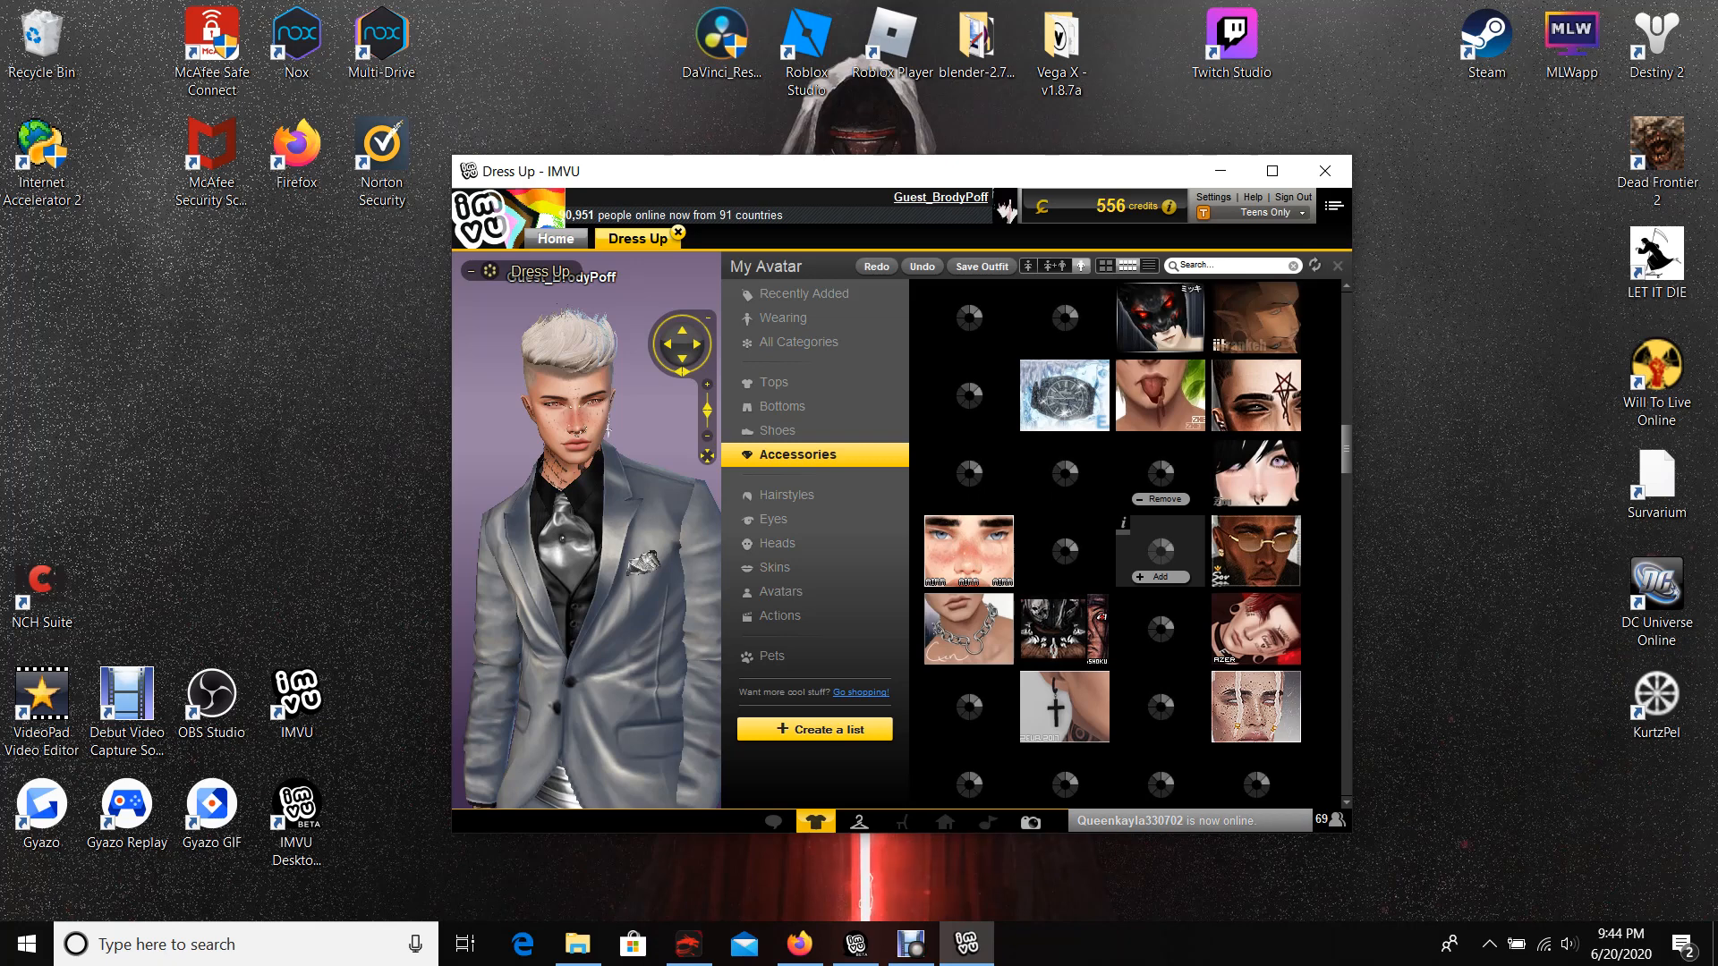
scroll(1161, 477, "up", 2)
scroll(1160, 477, "up", 2)
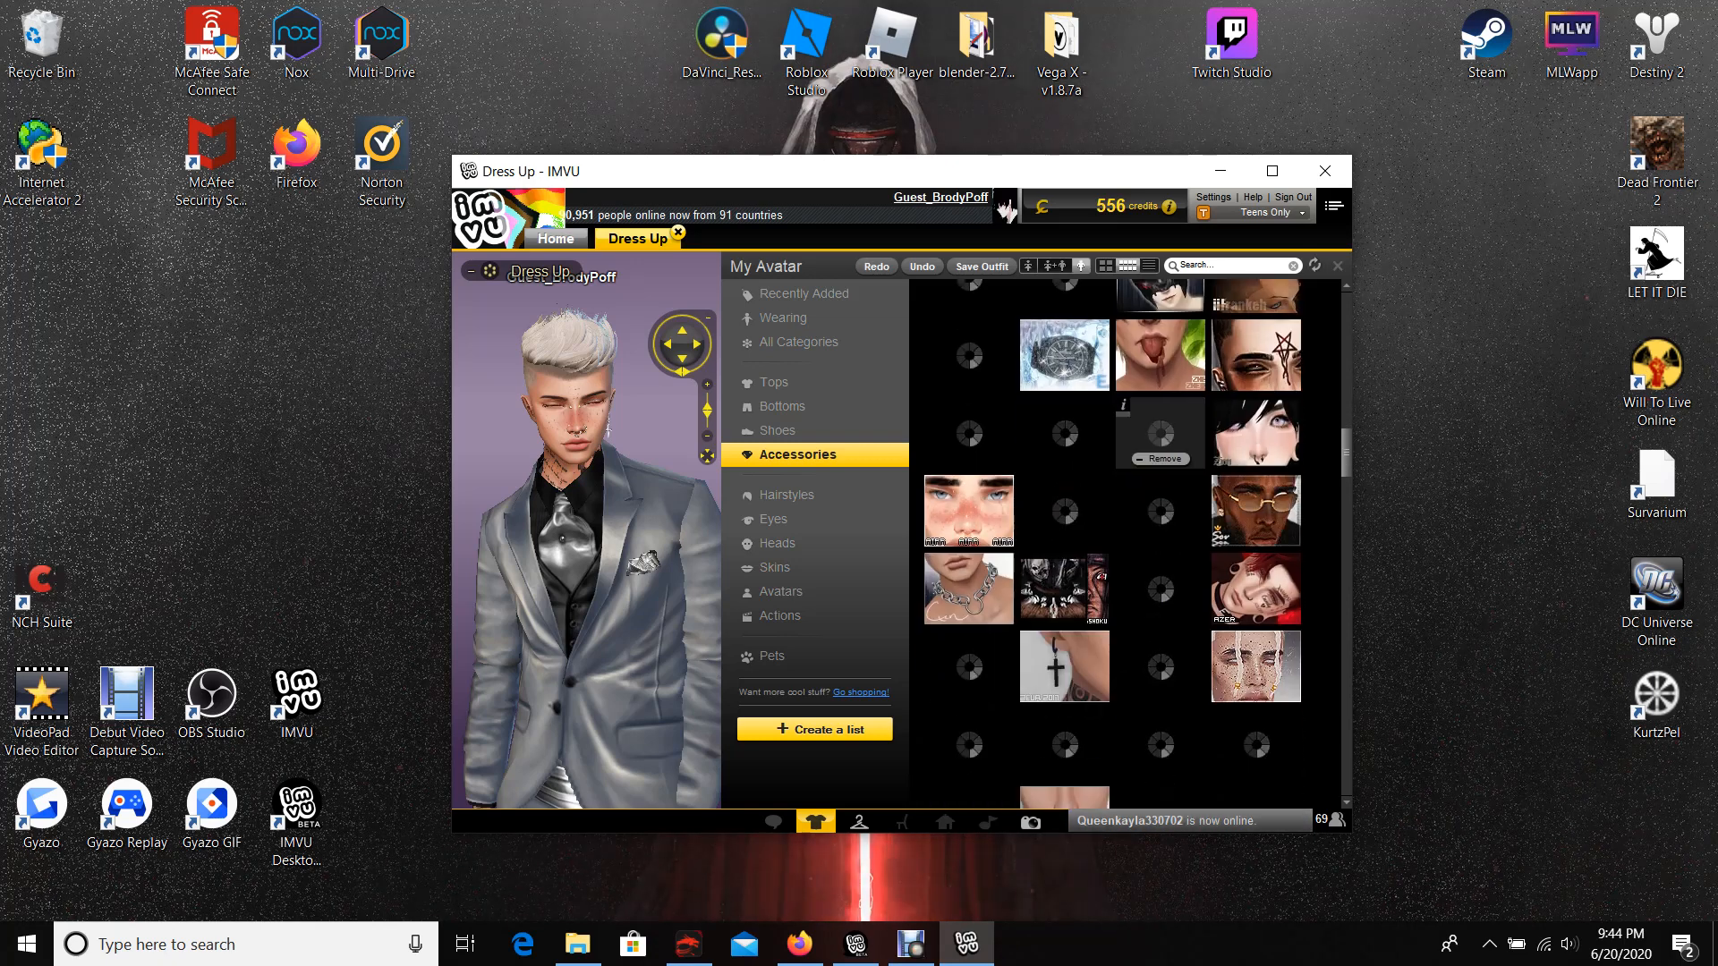
scroll(1160, 538, "up", 3)
scroll(1161, 537, "up", 3)
scroll(1160, 538, "up", 2)
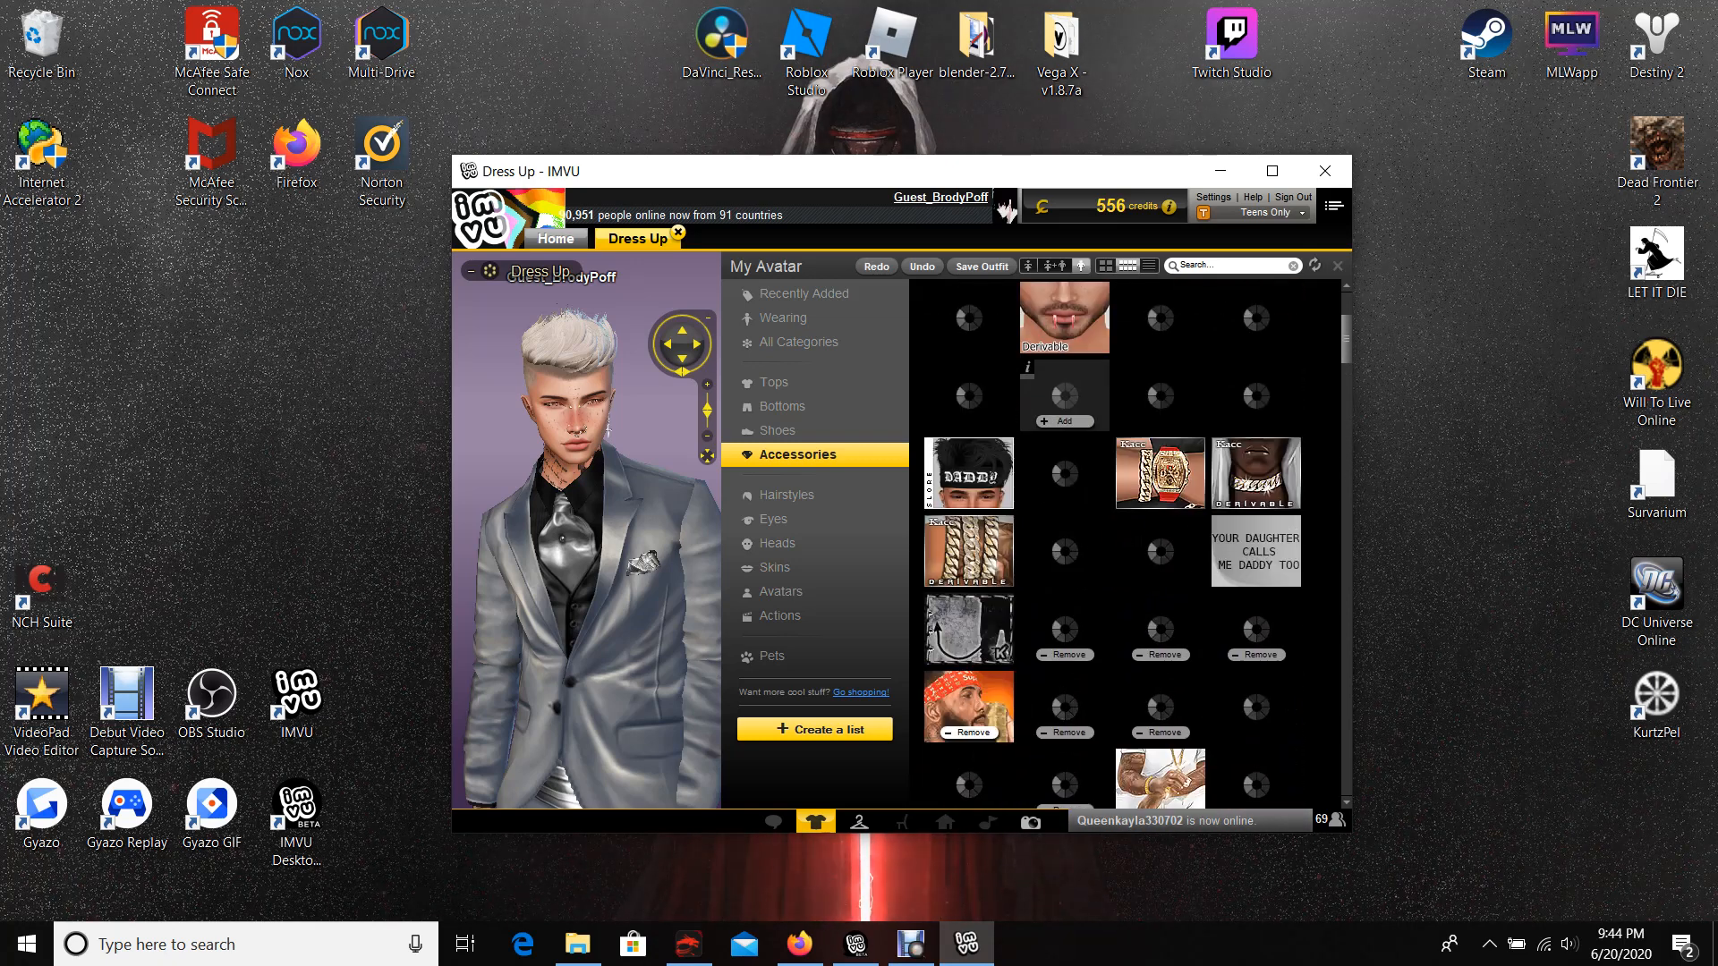
scroll(1162, 537, "up", 2)
scroll(1161, 538, "up", 2)
scroll(1162, 537, "up", 3)
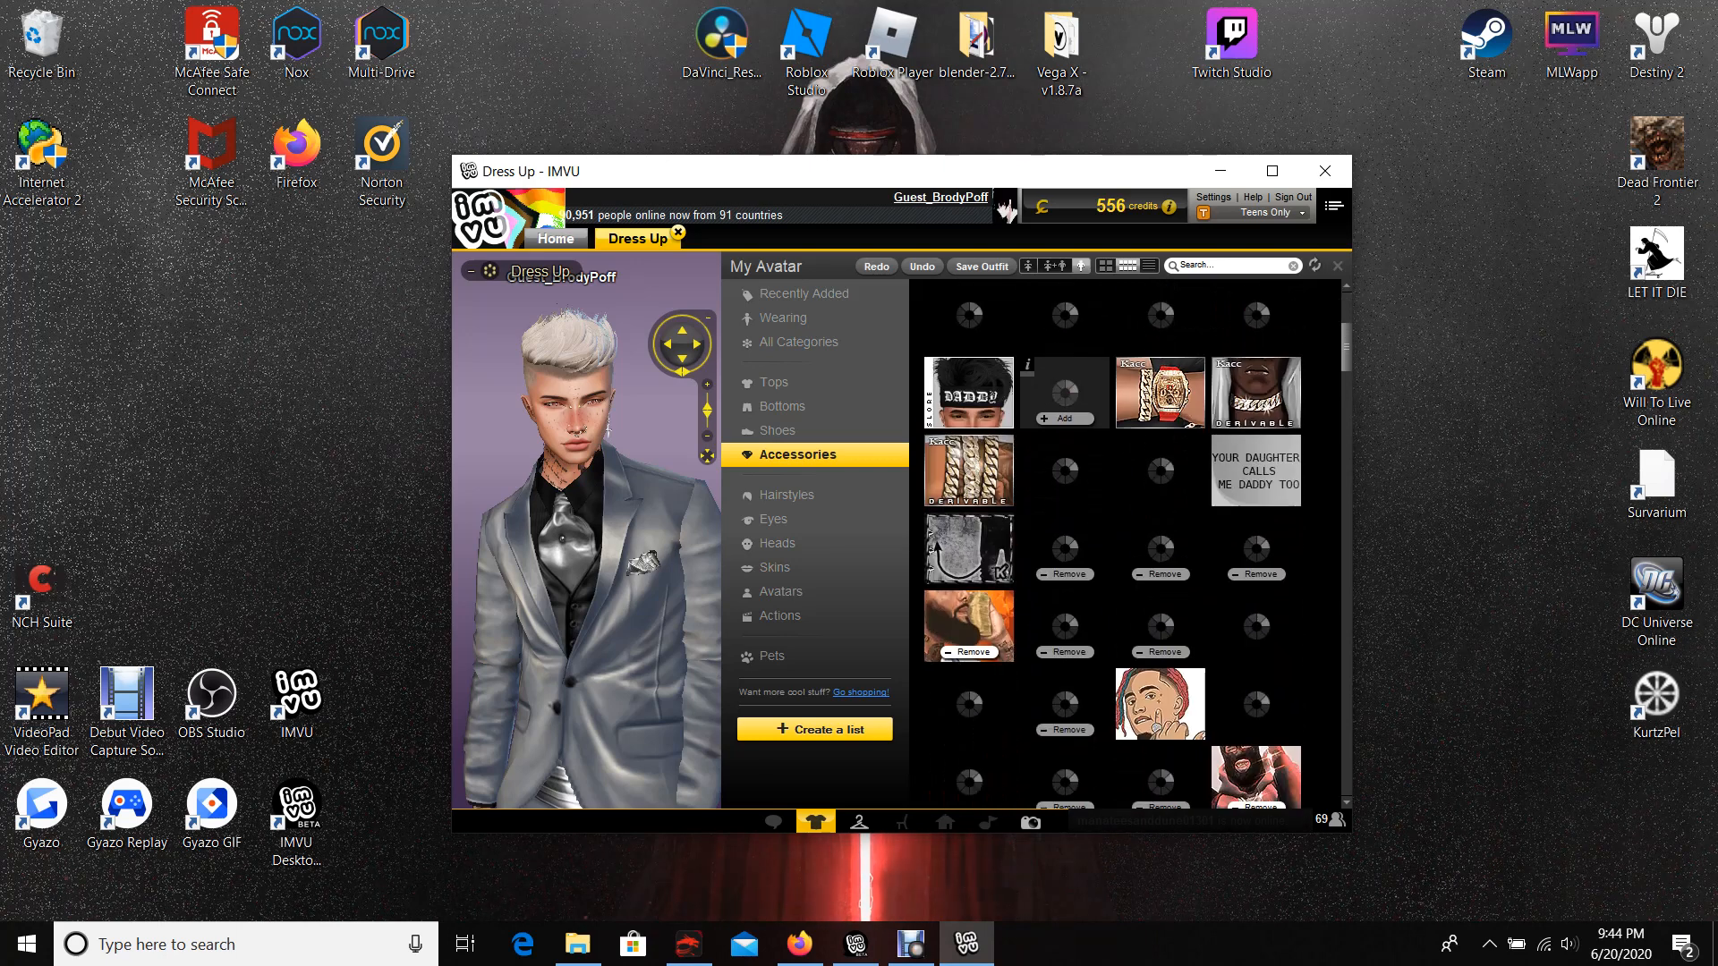
scroll(1161, 536, "up", 2)
scroll(1160, 537, "down", 3)
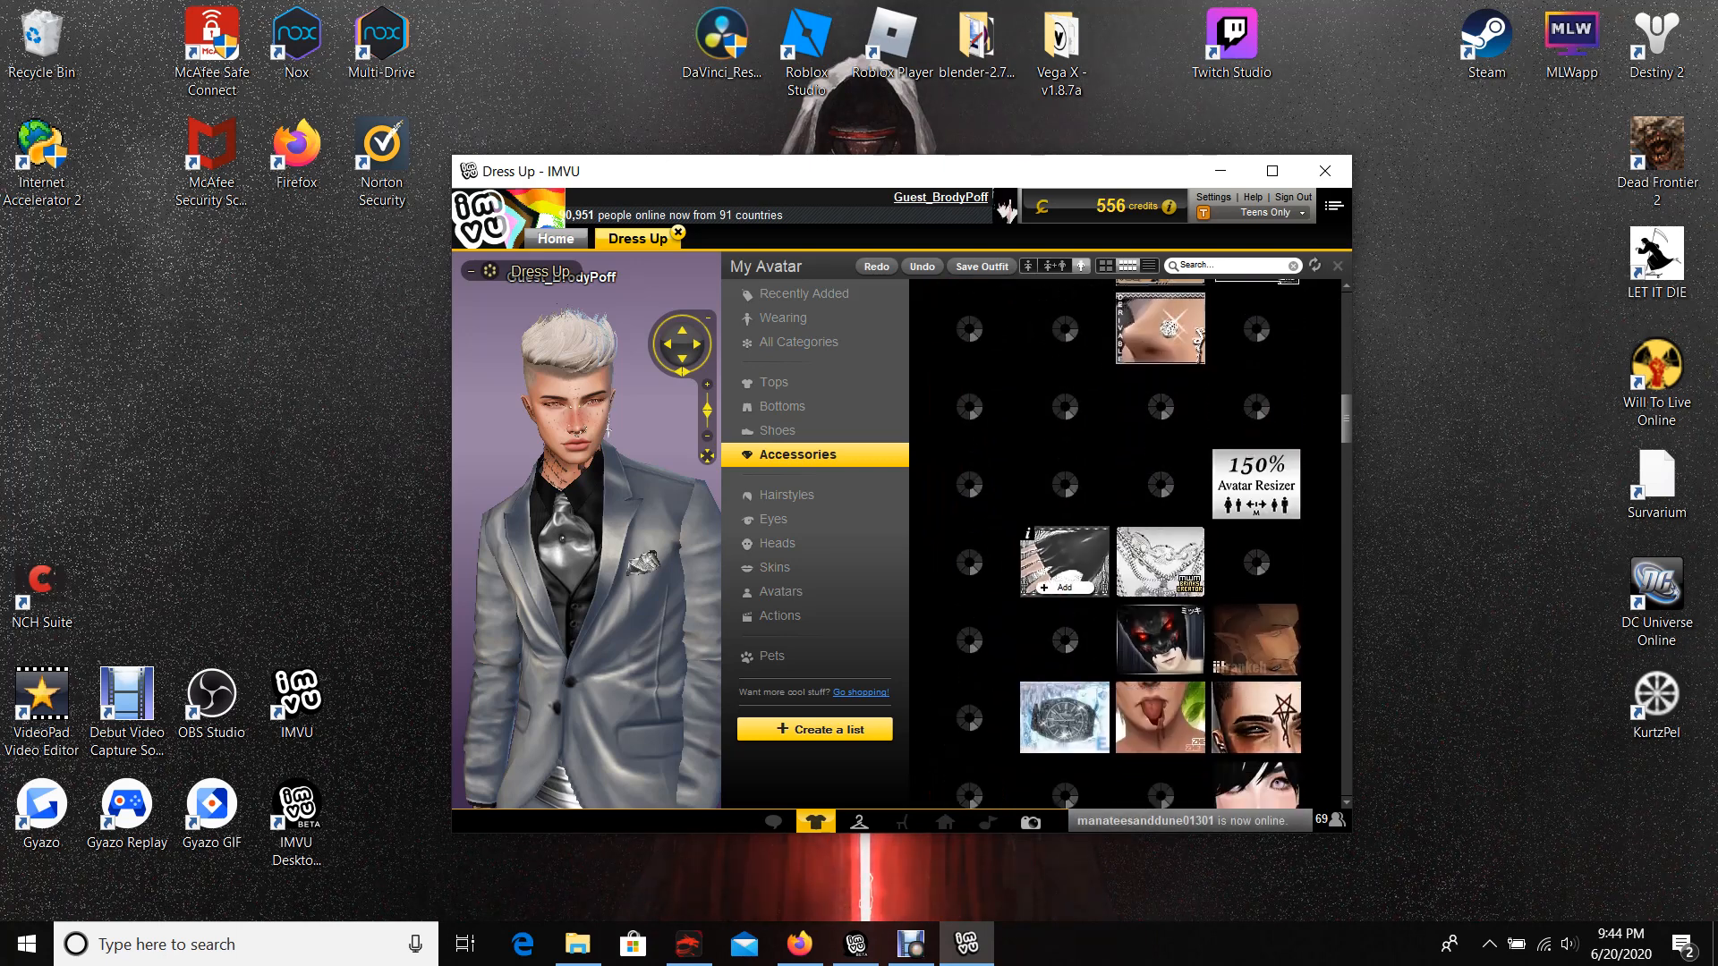
scroll(1160, 537, "down", 3)
scroll(1161, 537, "down", 3)
scroll(1161, 538, "down", 2)
scroll(1162, 577, "down", 3)
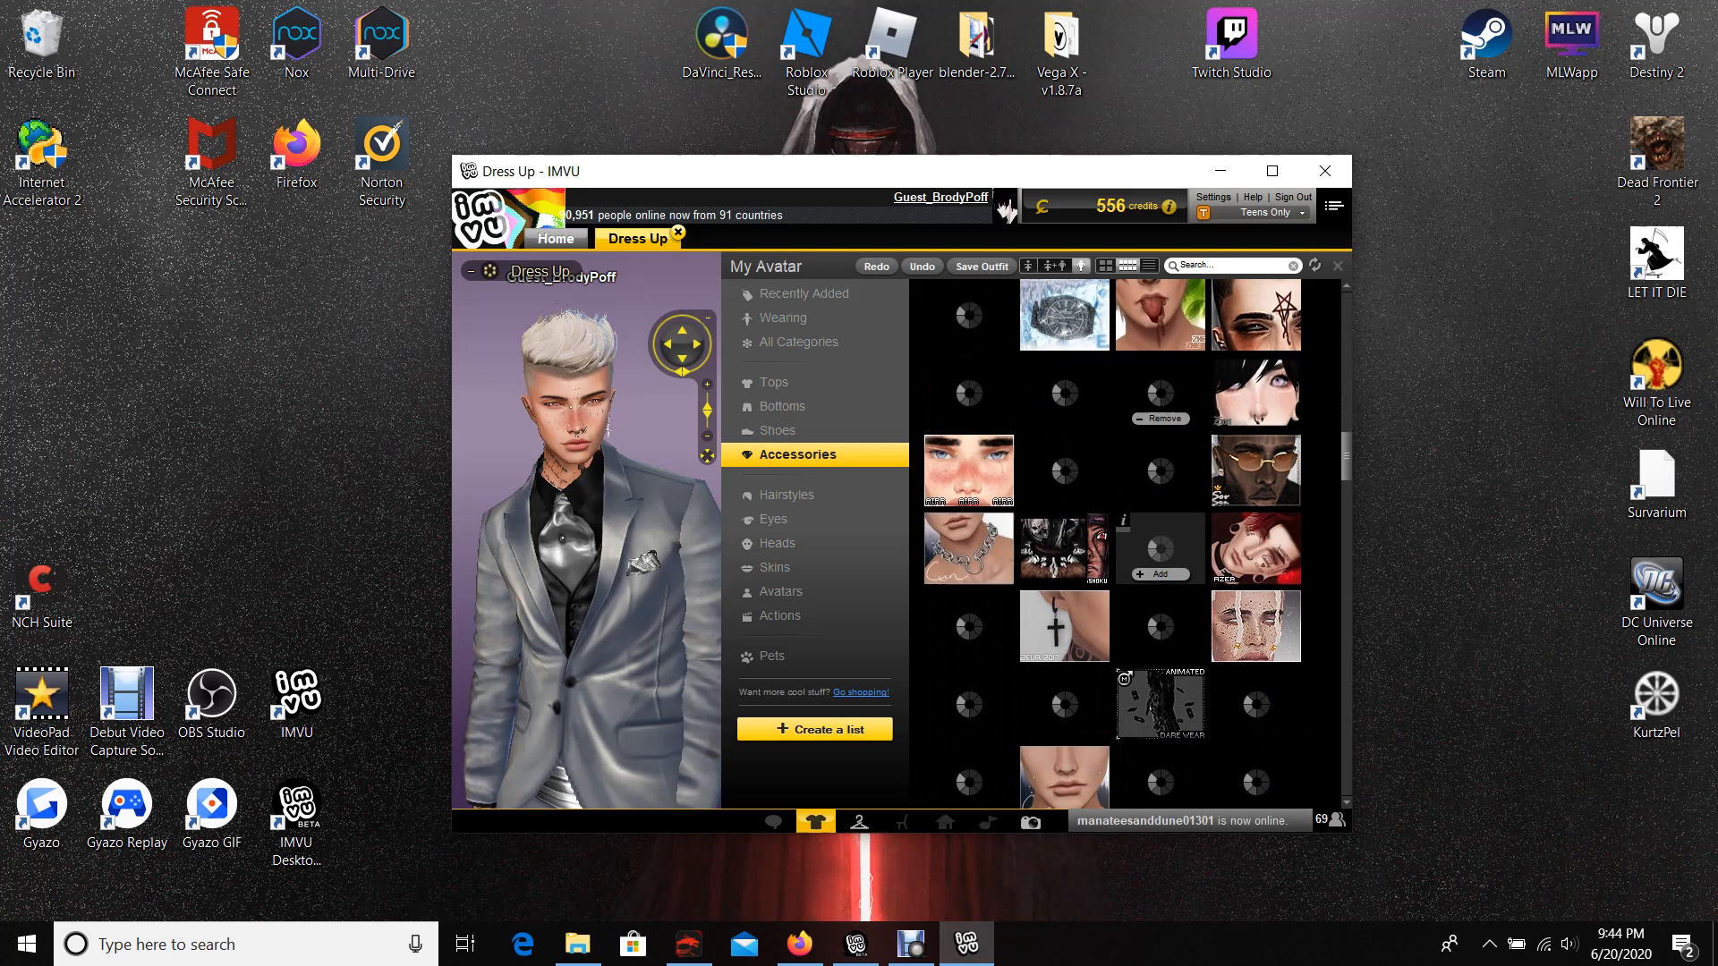
scroll(1160, 578, "down", 3)
scroll(1161, 577, "down", 3)
scroll(1161, 577, "down", 2)
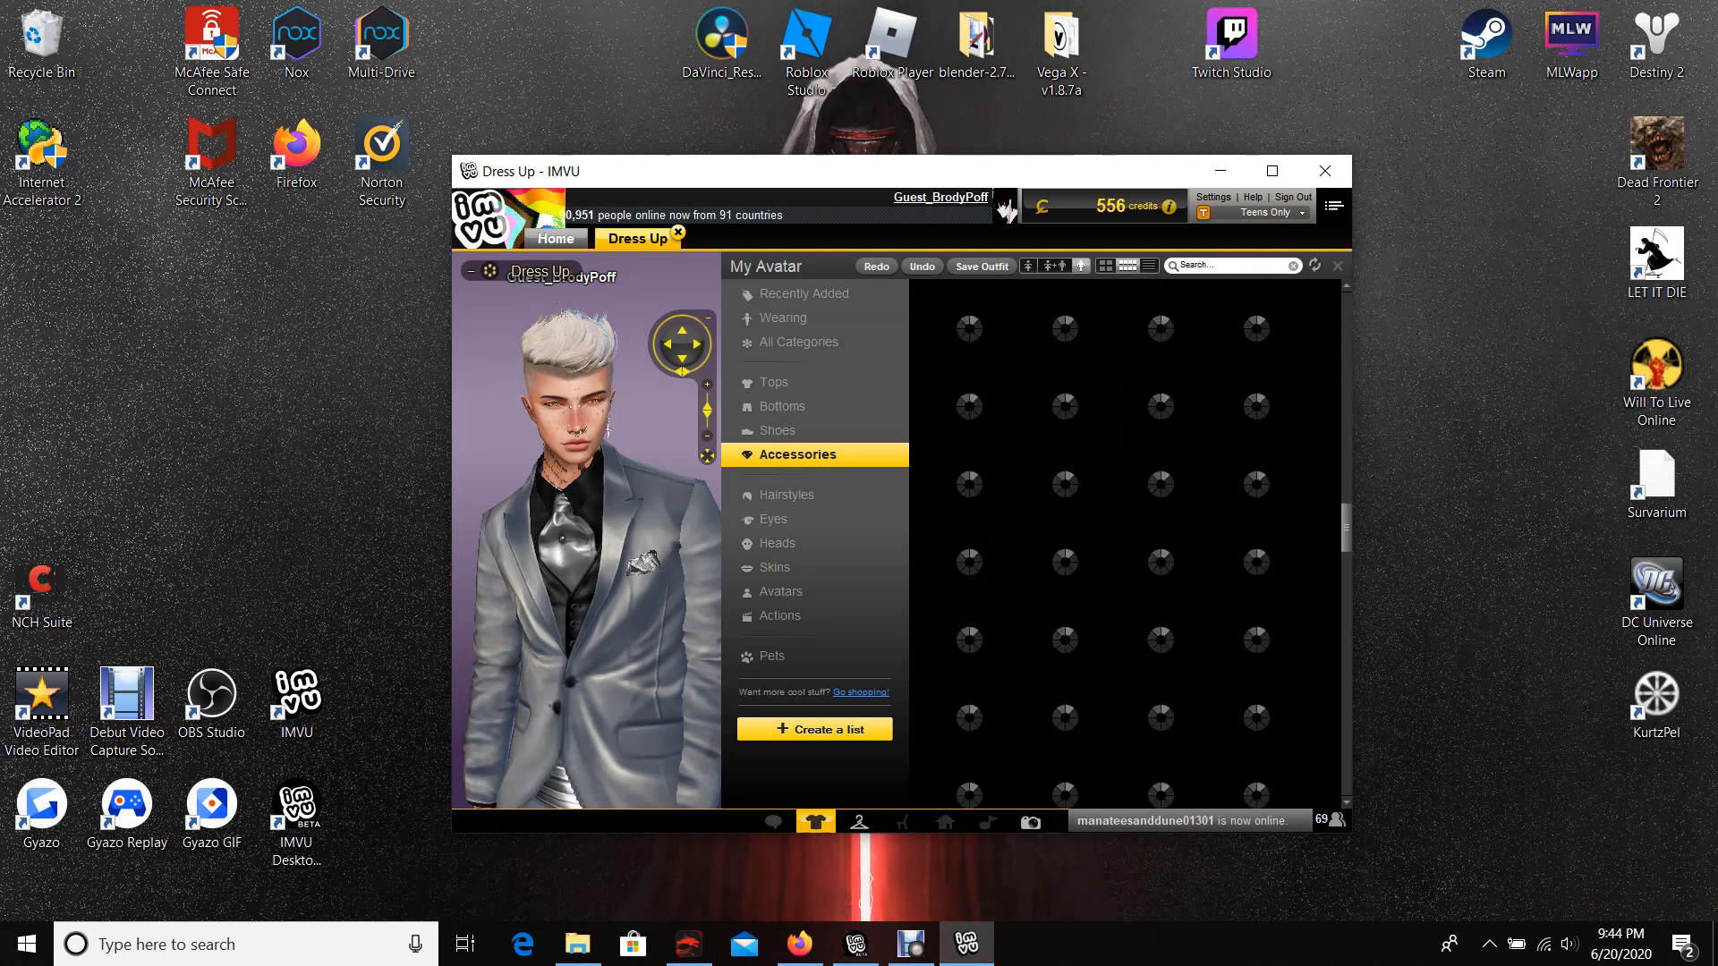
scroll(1161, 578, "down", 2)
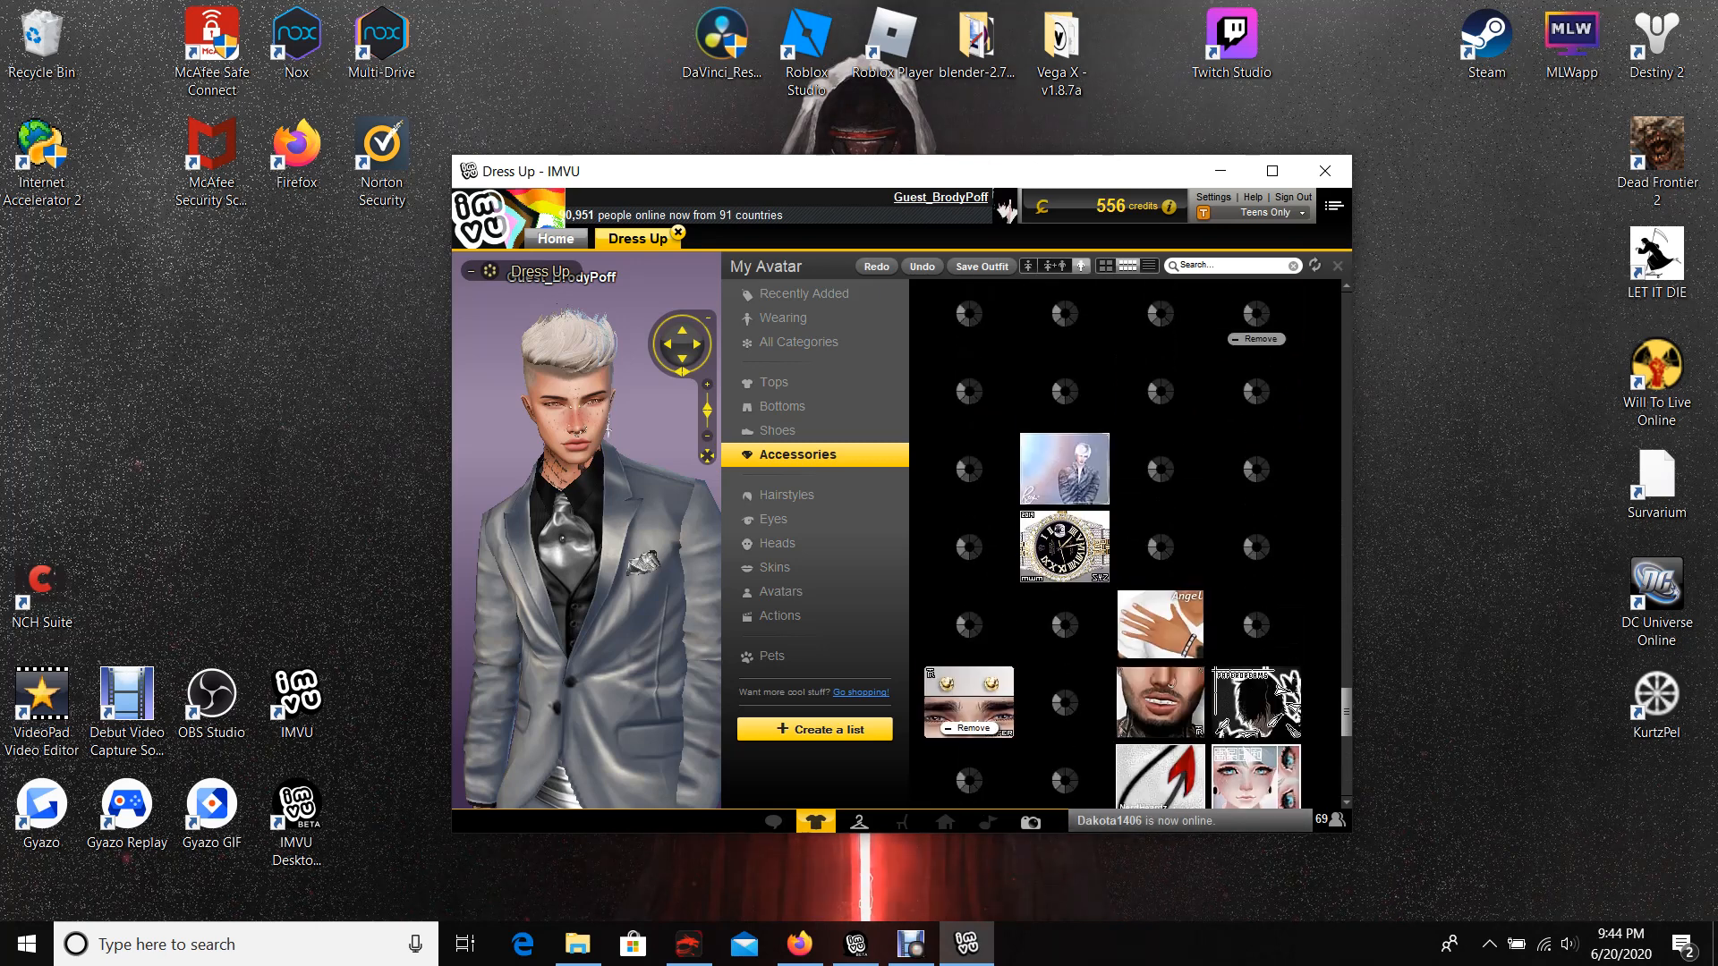
scroll(1289, 692, "up", 2)
scroll(1290, 691, "down", 3)
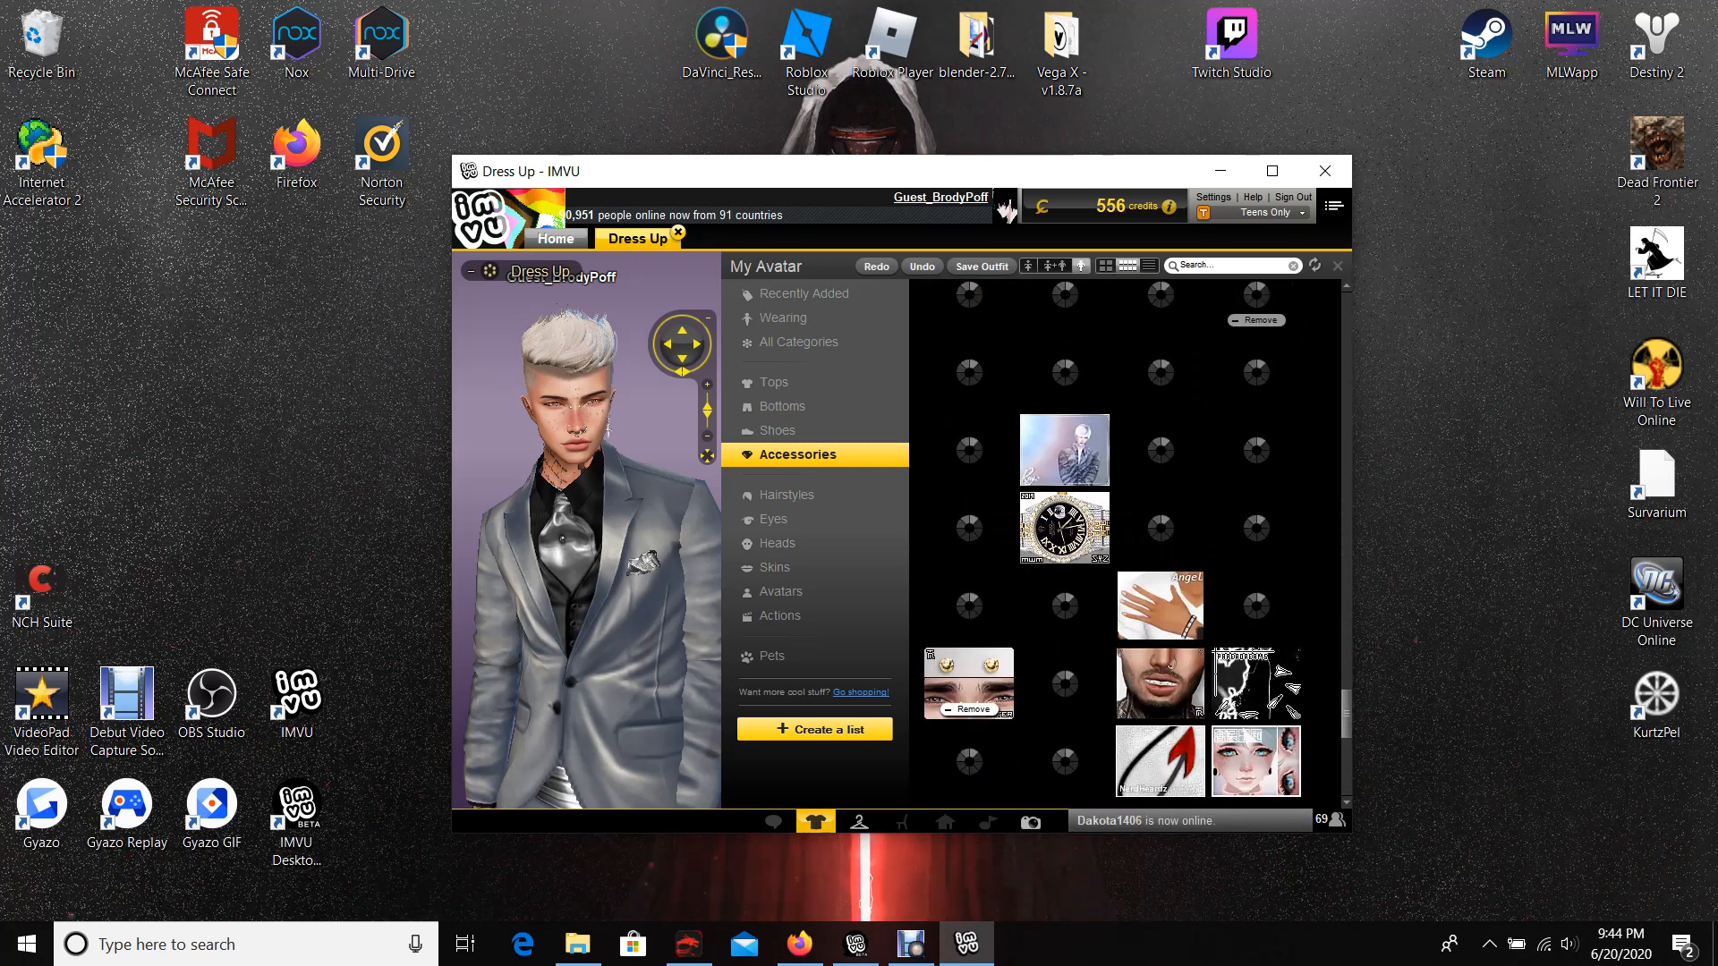
scroll(1285, 682, "up", 5)
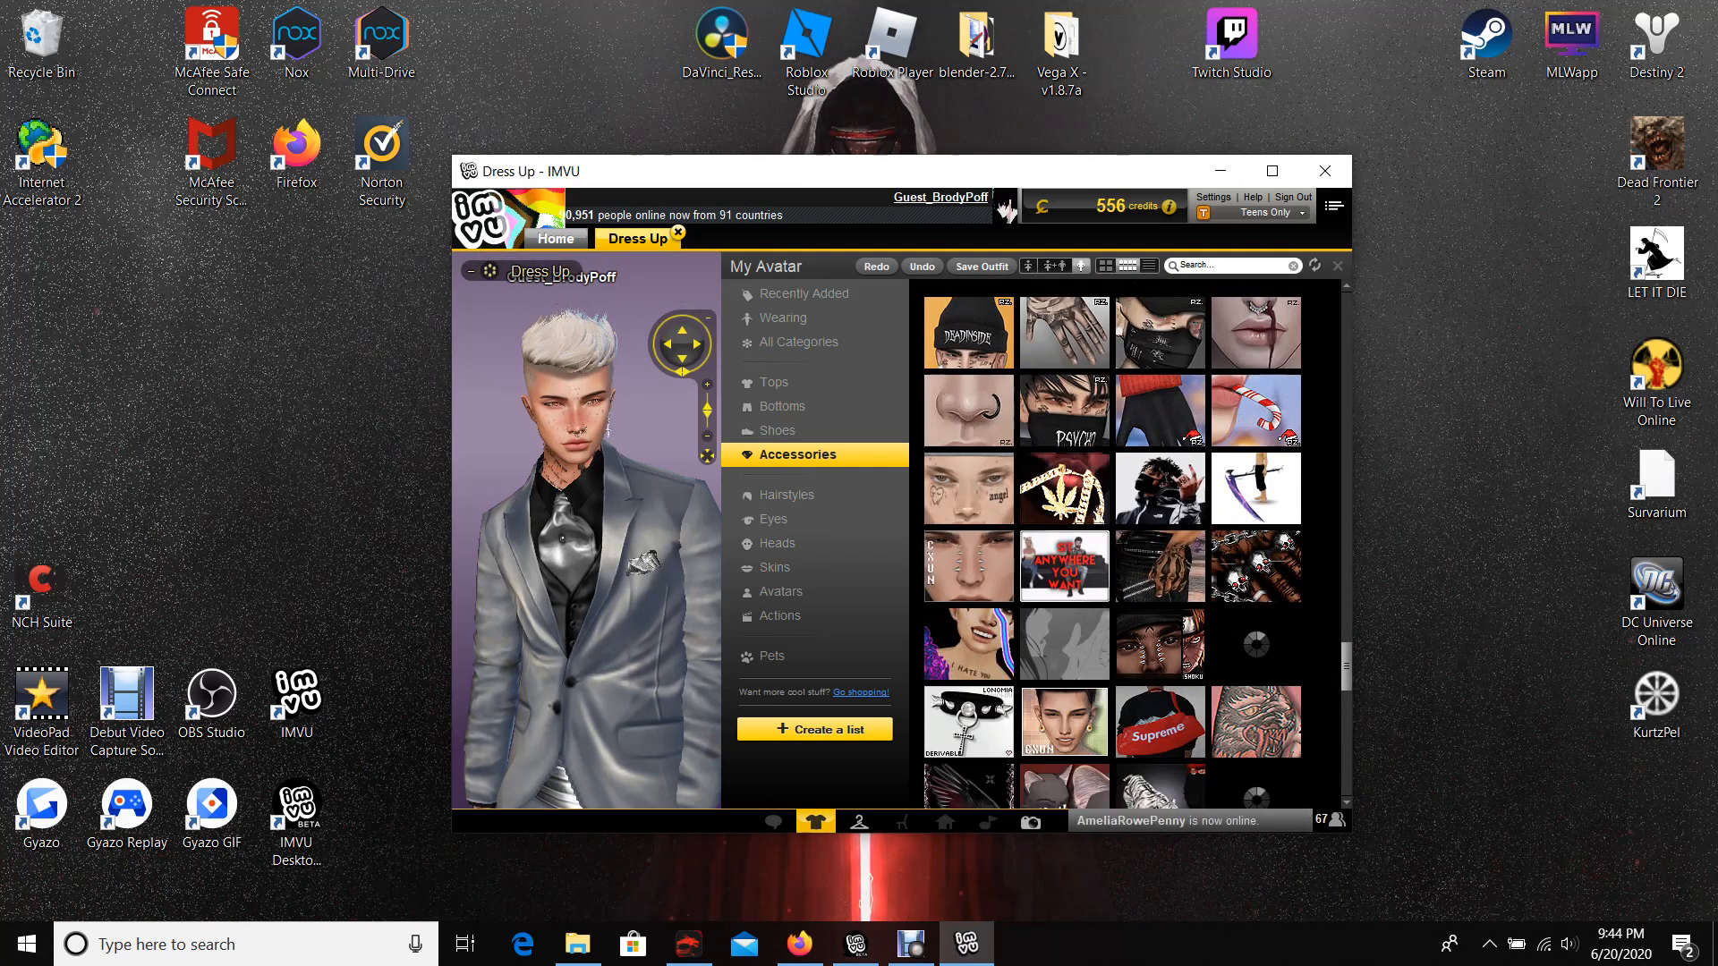
scroll(1255, 571, "up", 3)
scroll(1255, 571, "up", 3)
scroll(1255, 571, "up", 3)
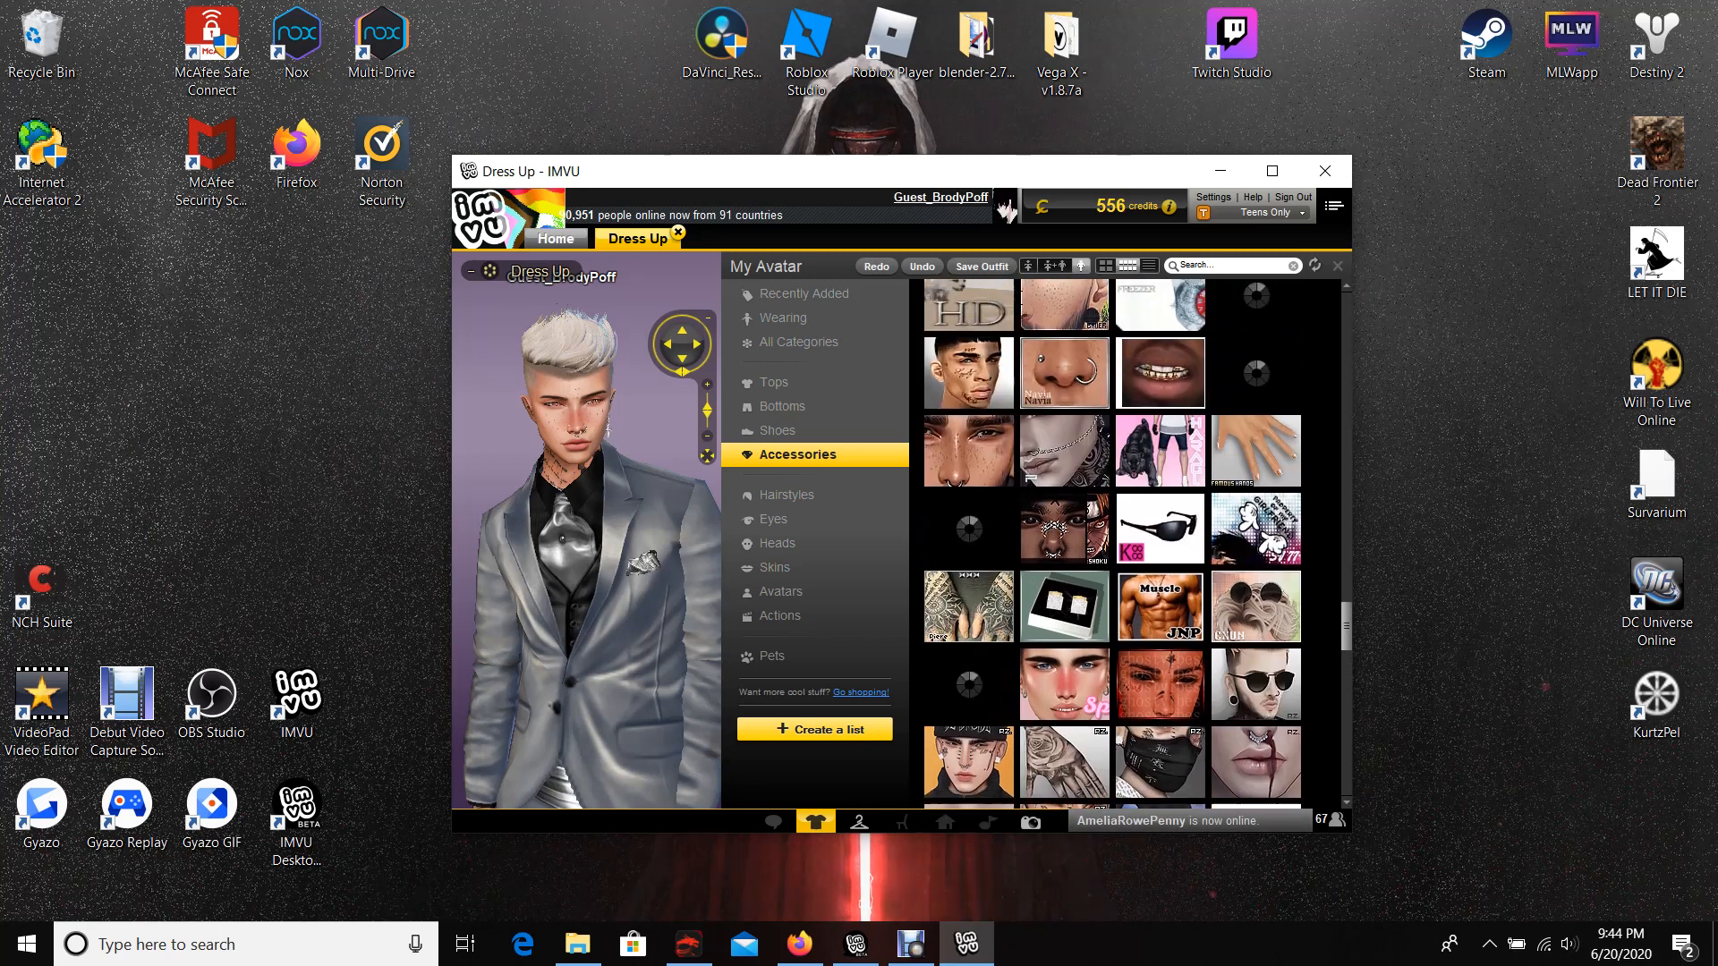
scroll(1255, 570, "up", 3)
scroll(1255, 571, "up", 3)
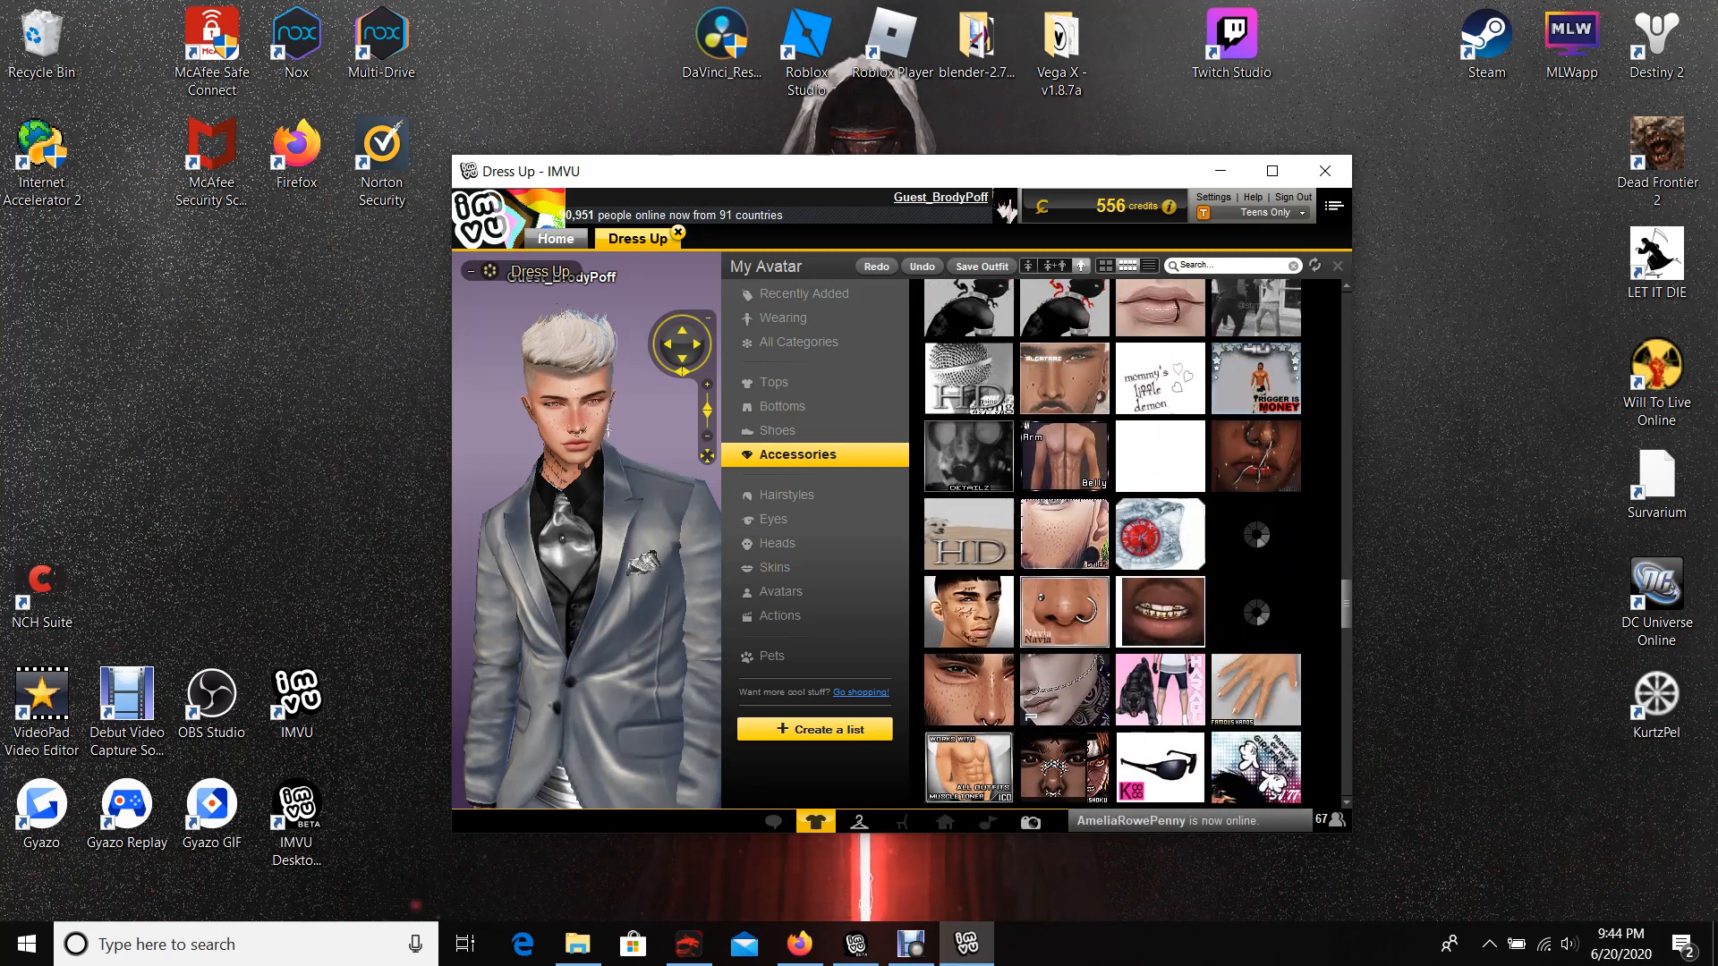
scroll(1254, 571, "up", 3)
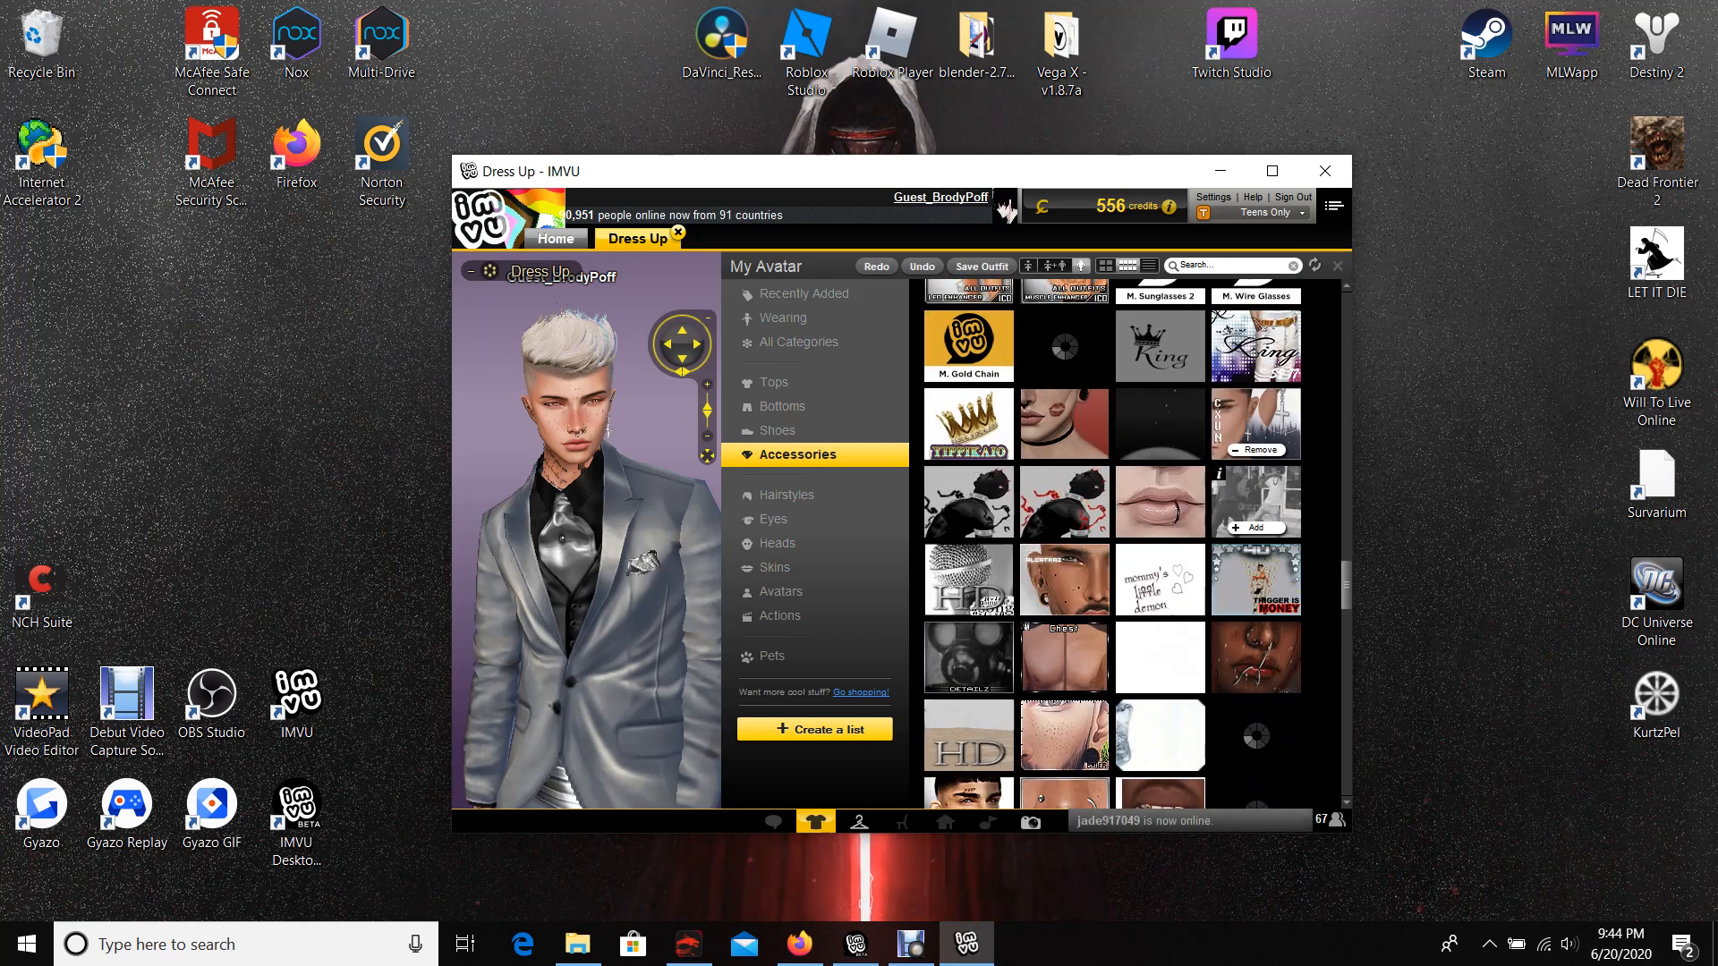
scroll(1219, 571, "up", 2)
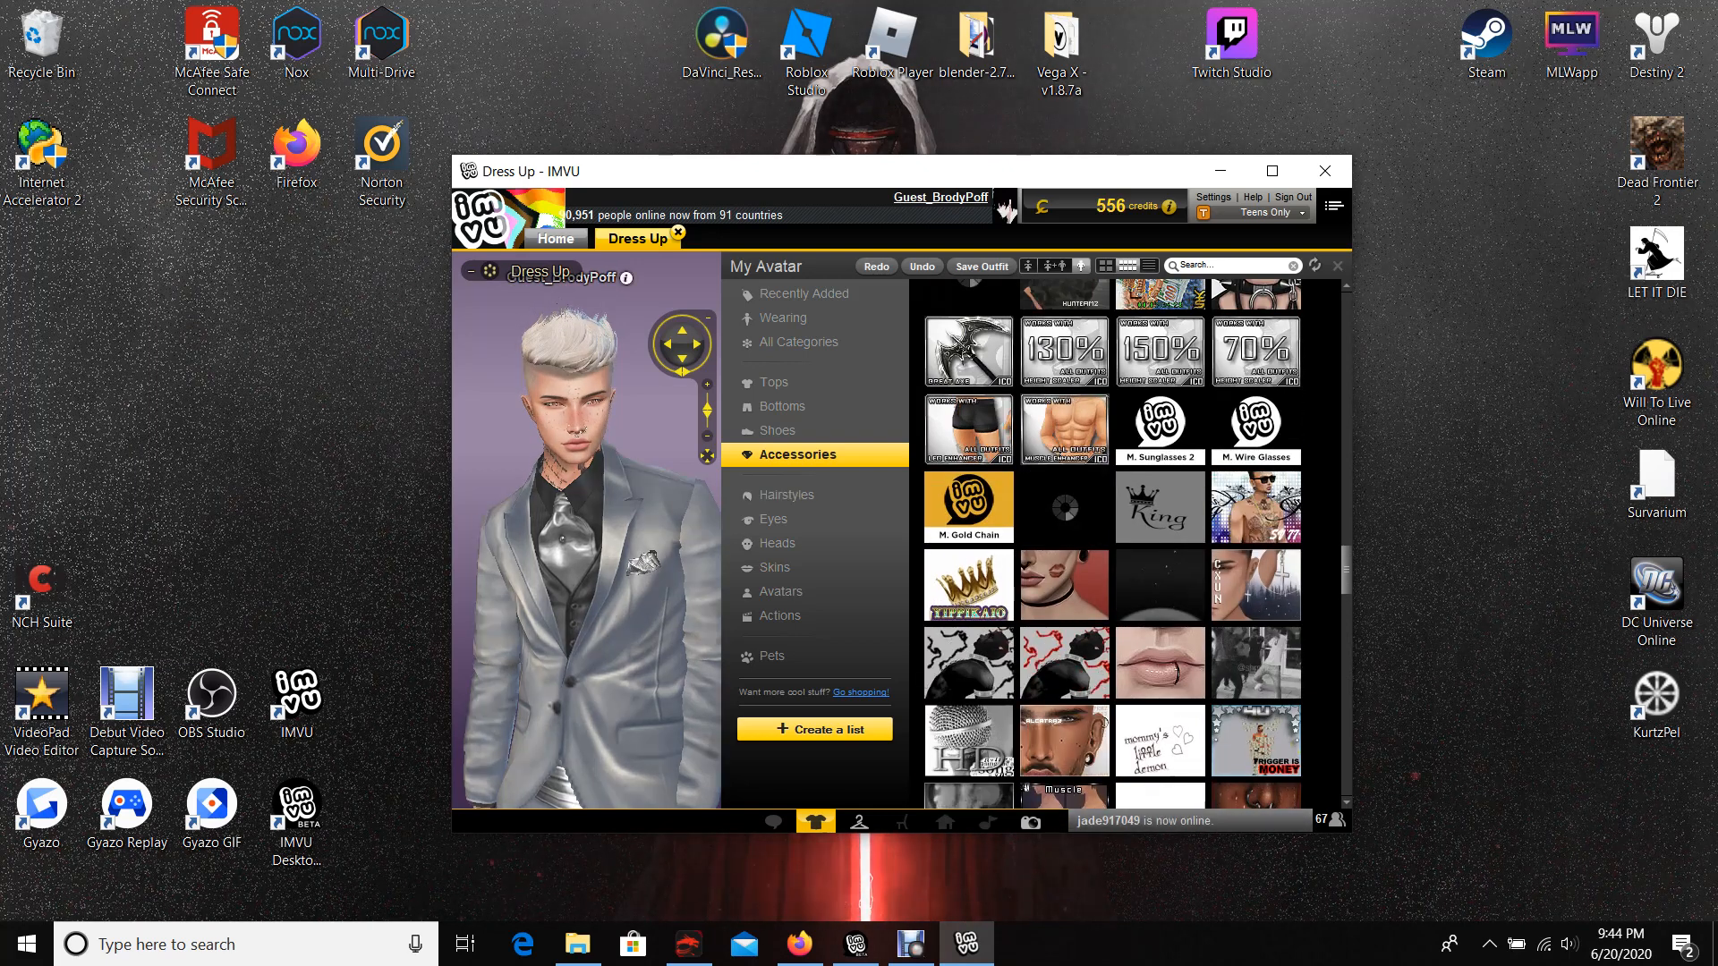
scroll(1064, 508, "up", 1)
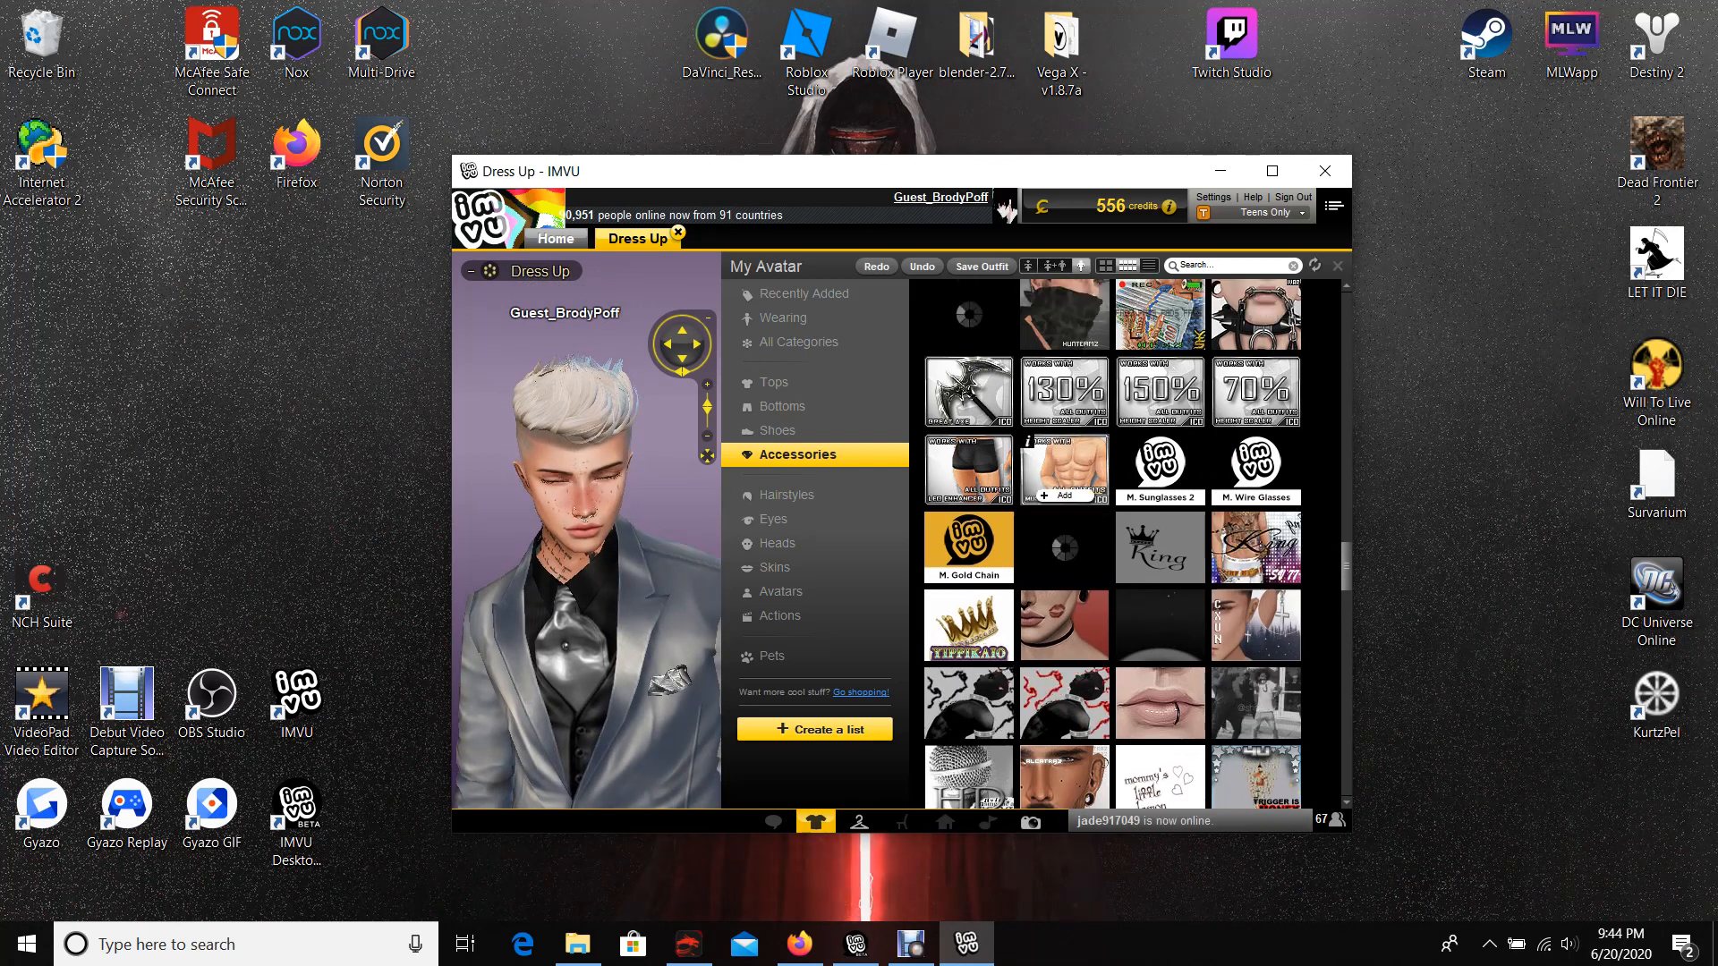
scroll(1065, 509, "up", 2)
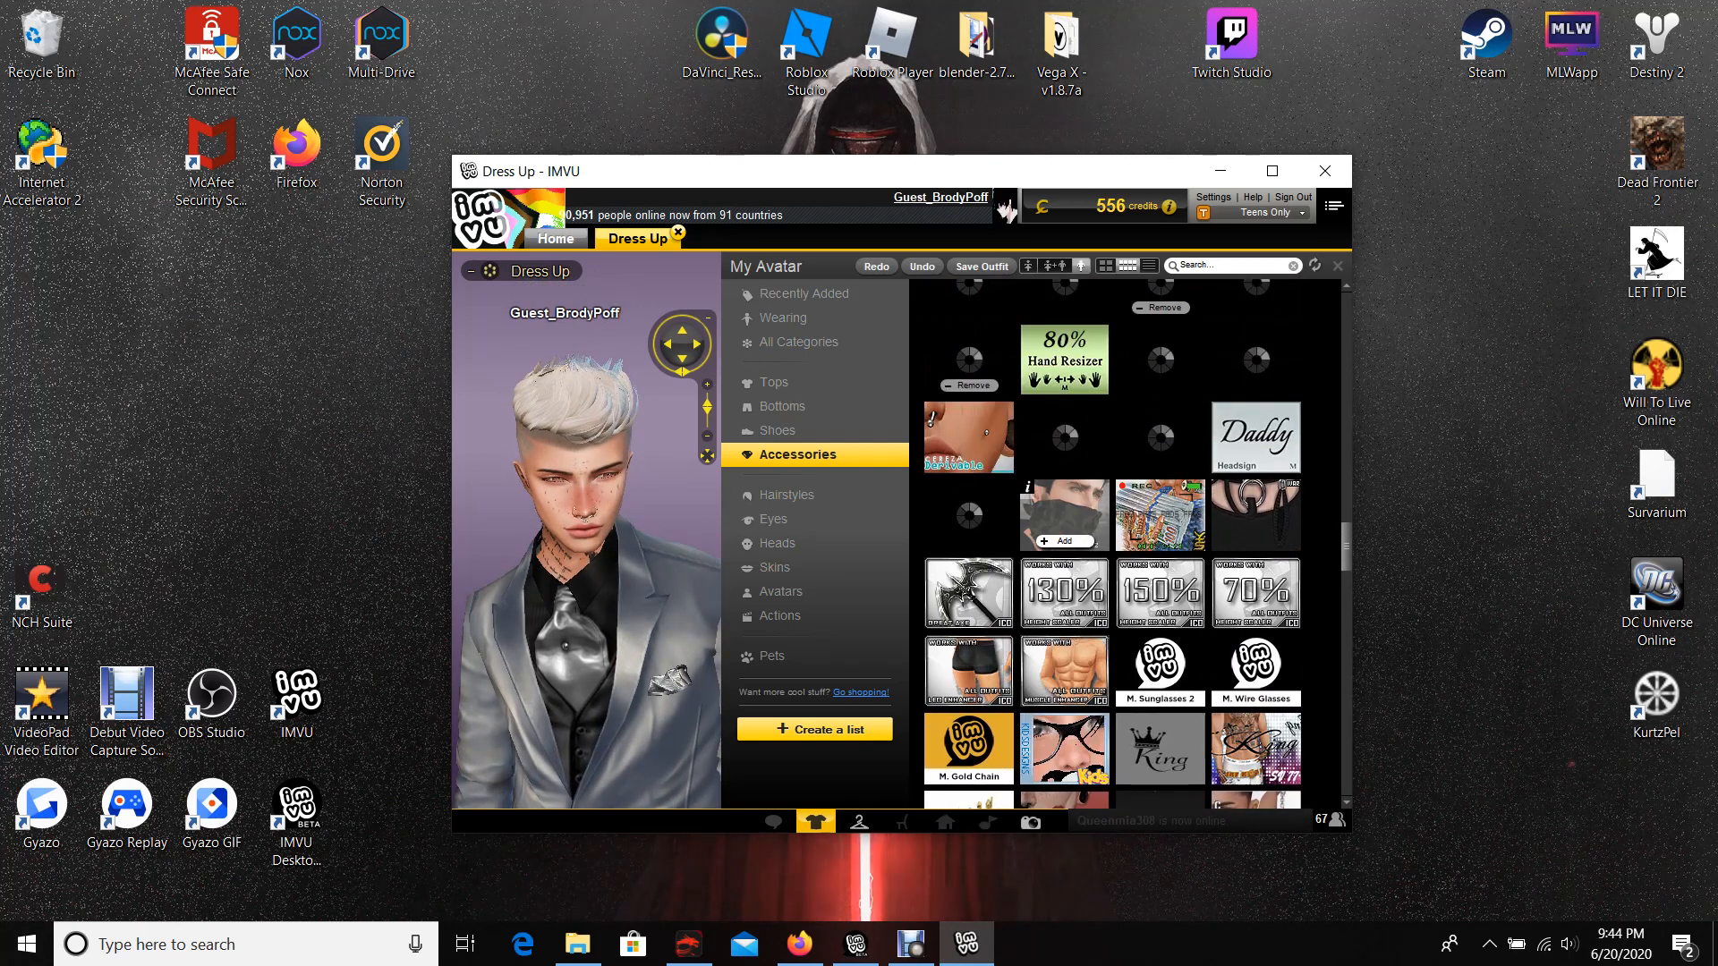
scroll(1064, 508, "up", 3)
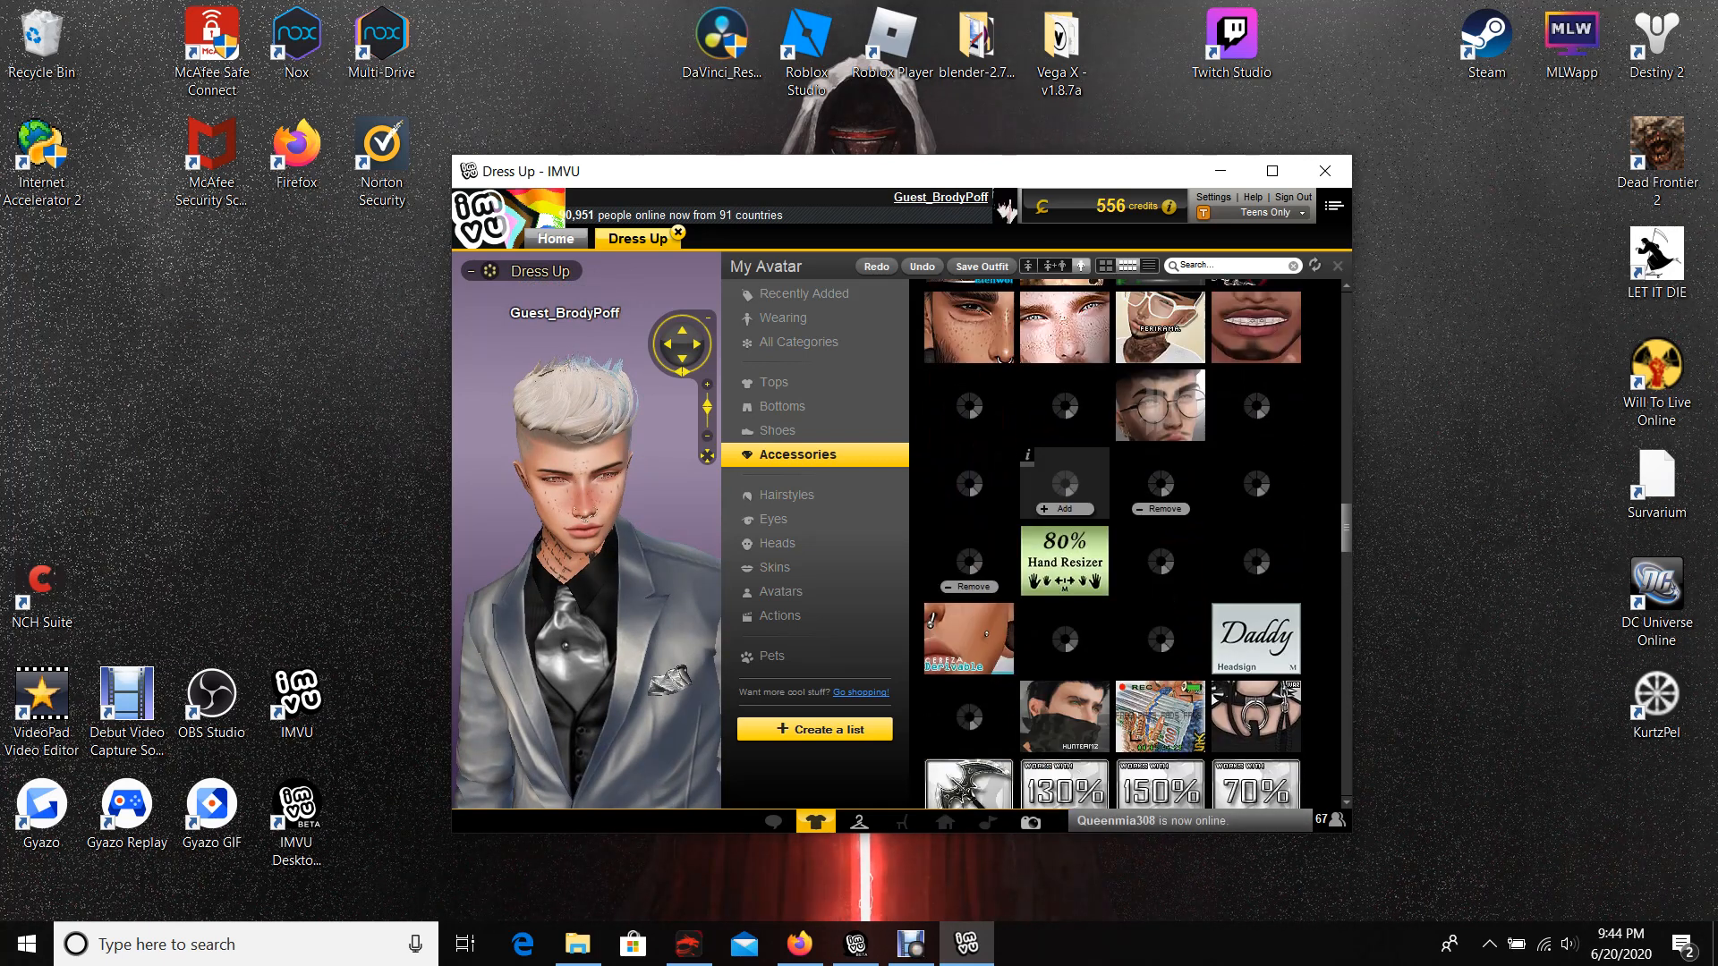
scroll(1063, 507, "up", 2)
scroll(1064, 476, "up", 1)
scroll(1065, 477, "up", 2)
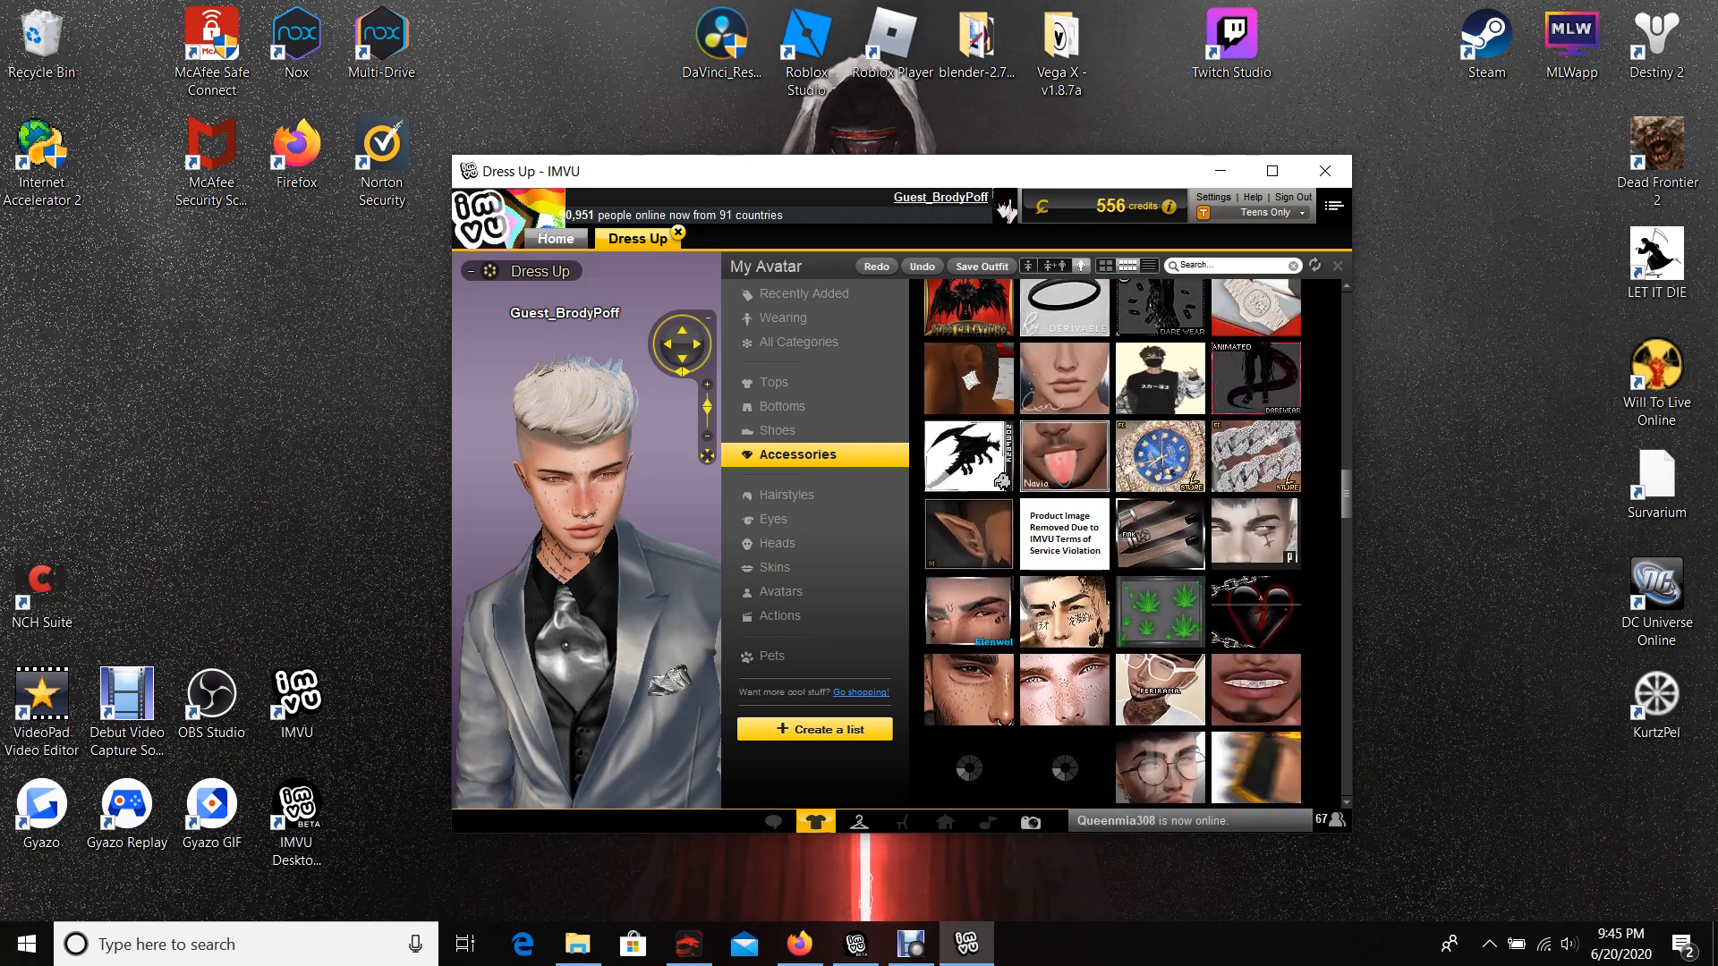
scroll(1256, 463, "up", 2)
scroll(1256, 463, "up", 1)
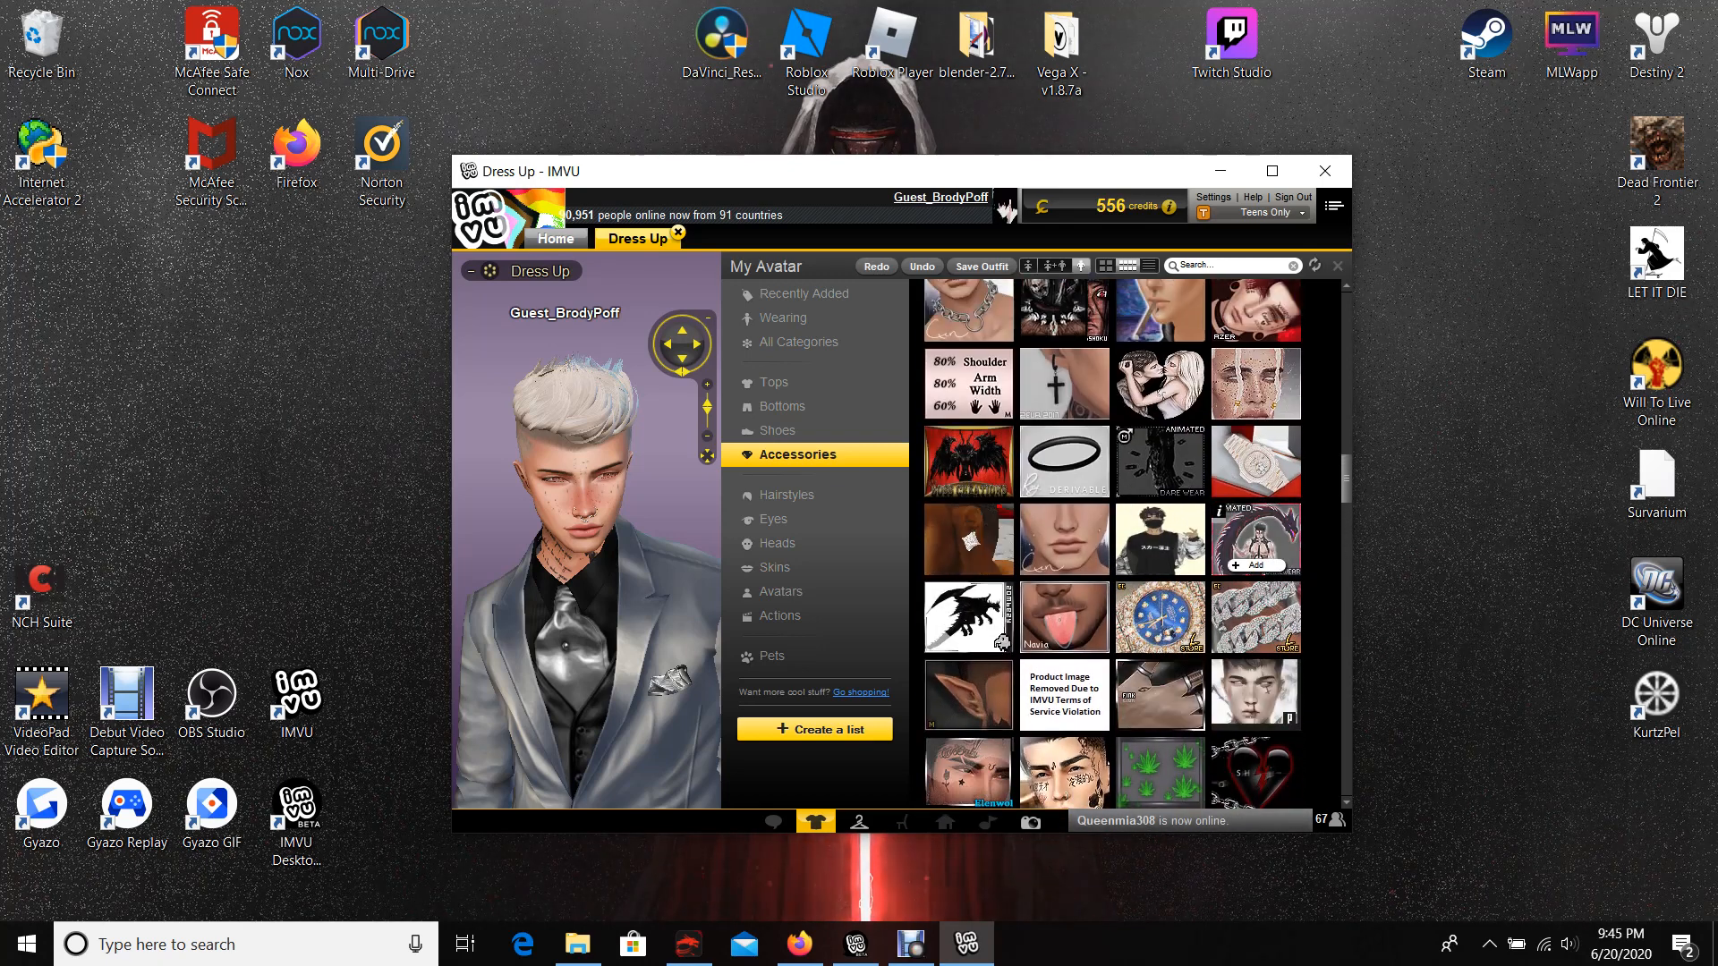
scroll(1254, 462, "up", 1)
scroll(1255, 464, "up", 1)
scroll(1256, 463, "up", 2)
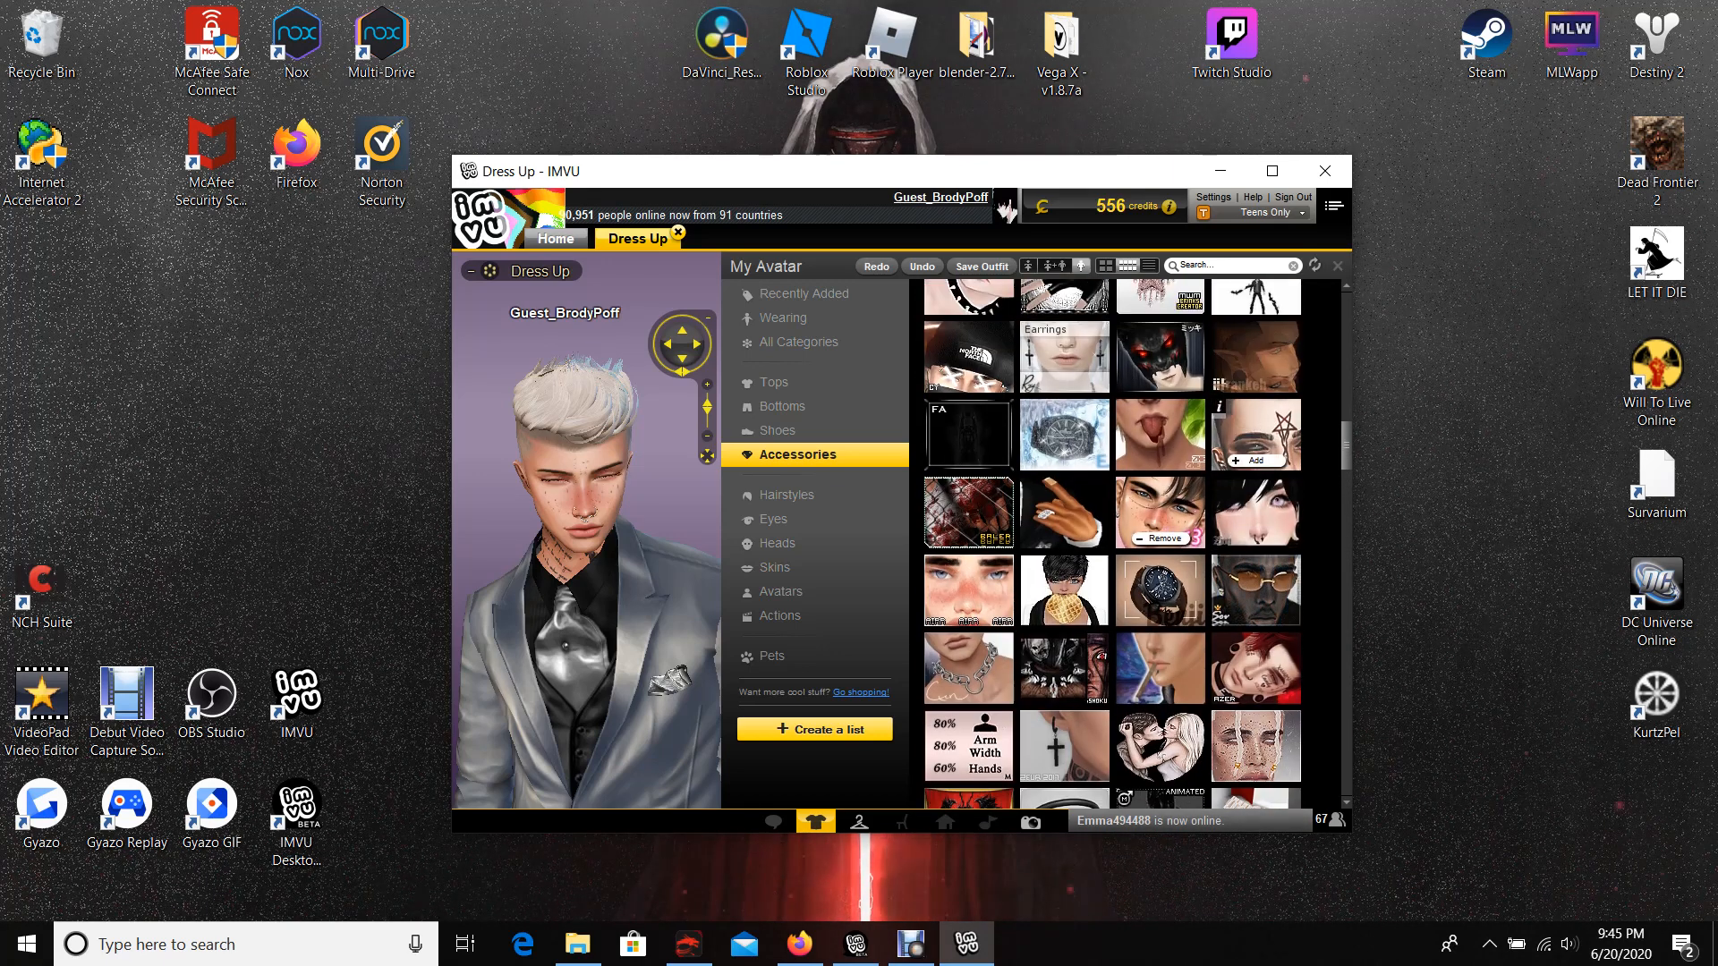
scroll(1191, 309, "up", 2)
scroll(1074, 376, "up", 1)
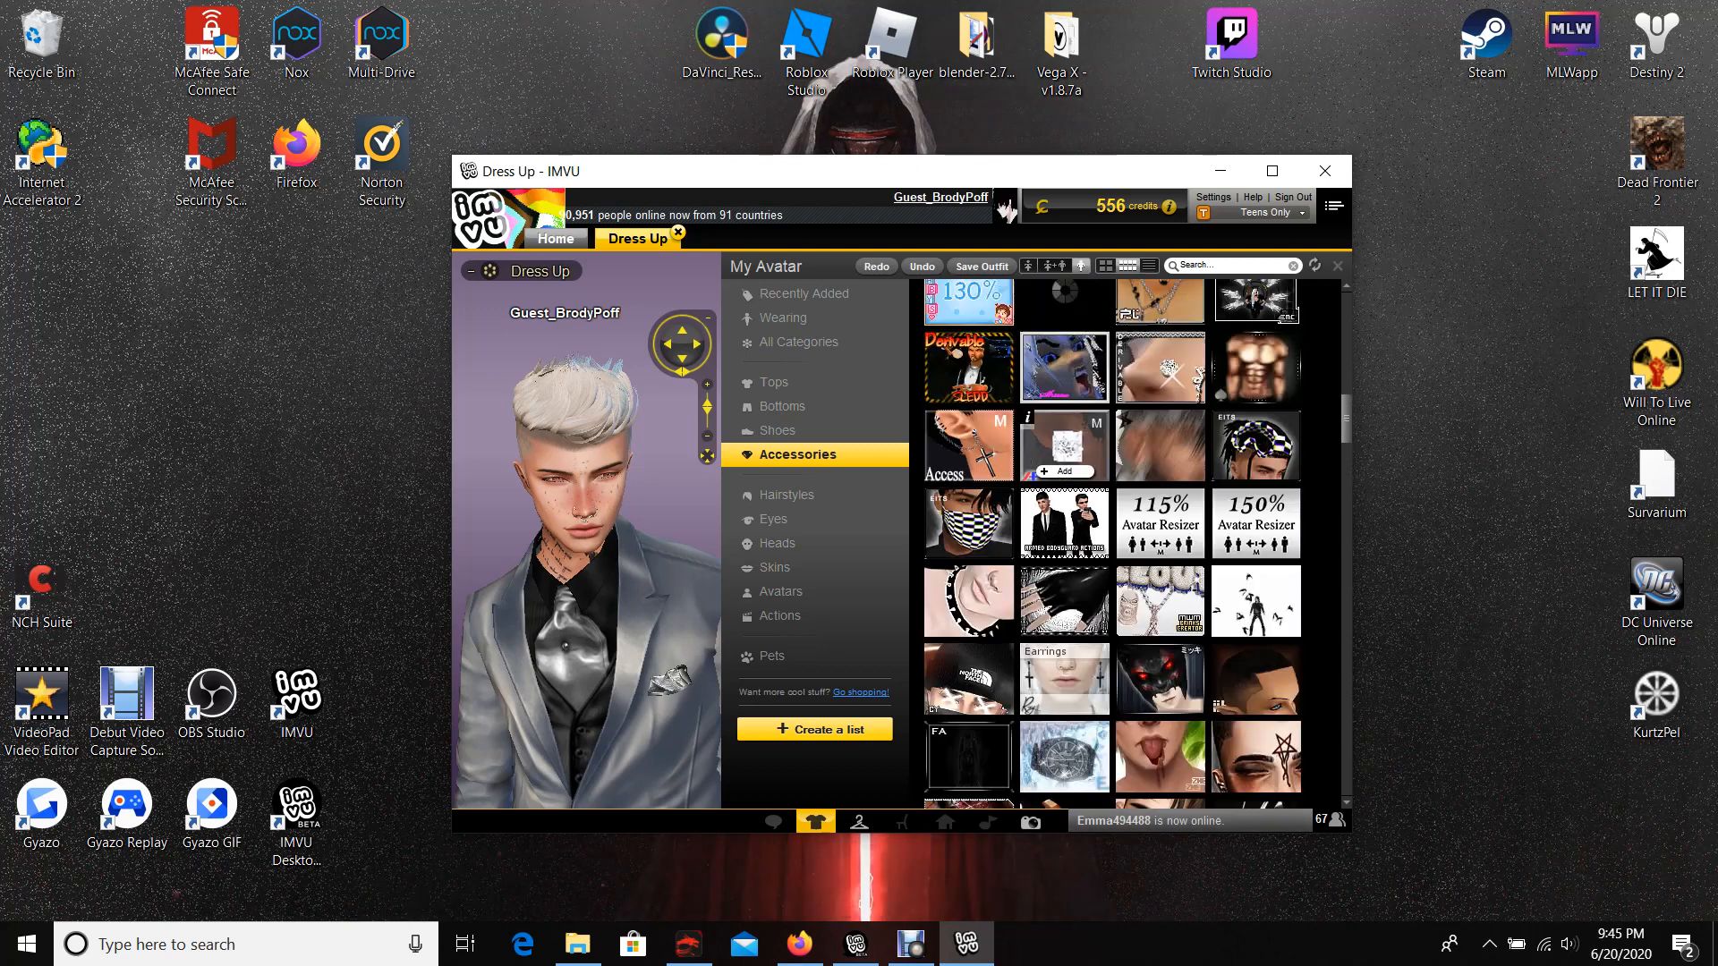
scroll(1033, 363, "up", 3)
scroll(1141, 444, "up", 2)
scroll(1142, 444, "up", 3)
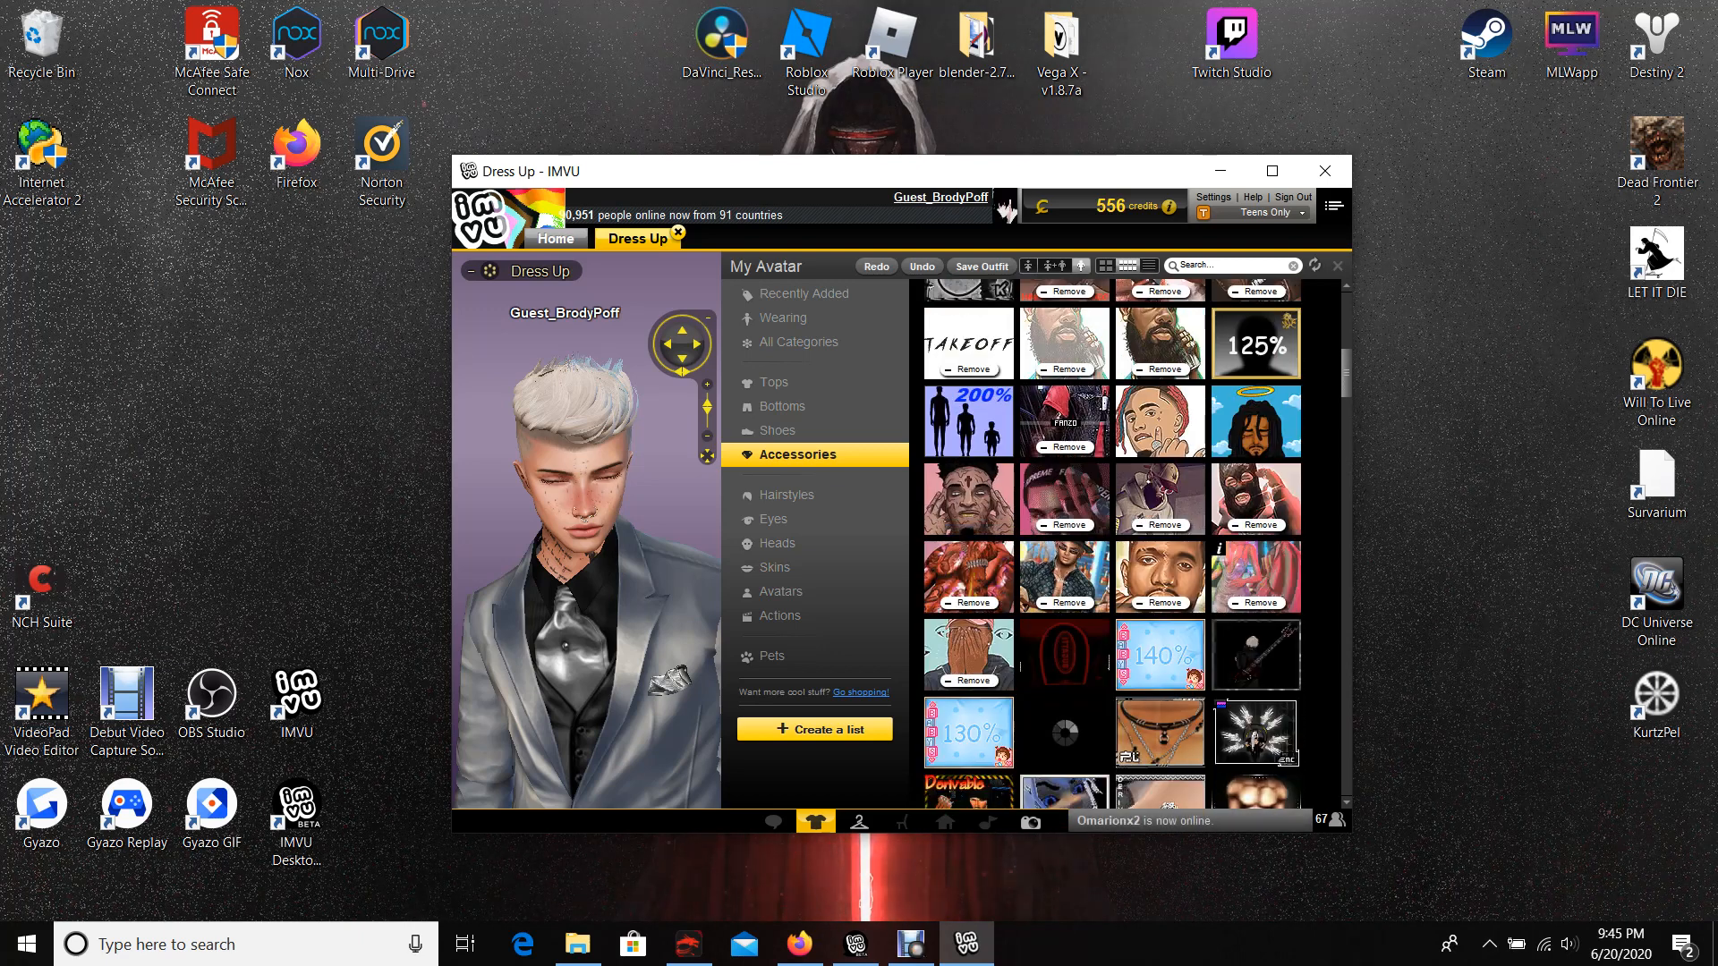
scroll(1142, 538, "down", 3)
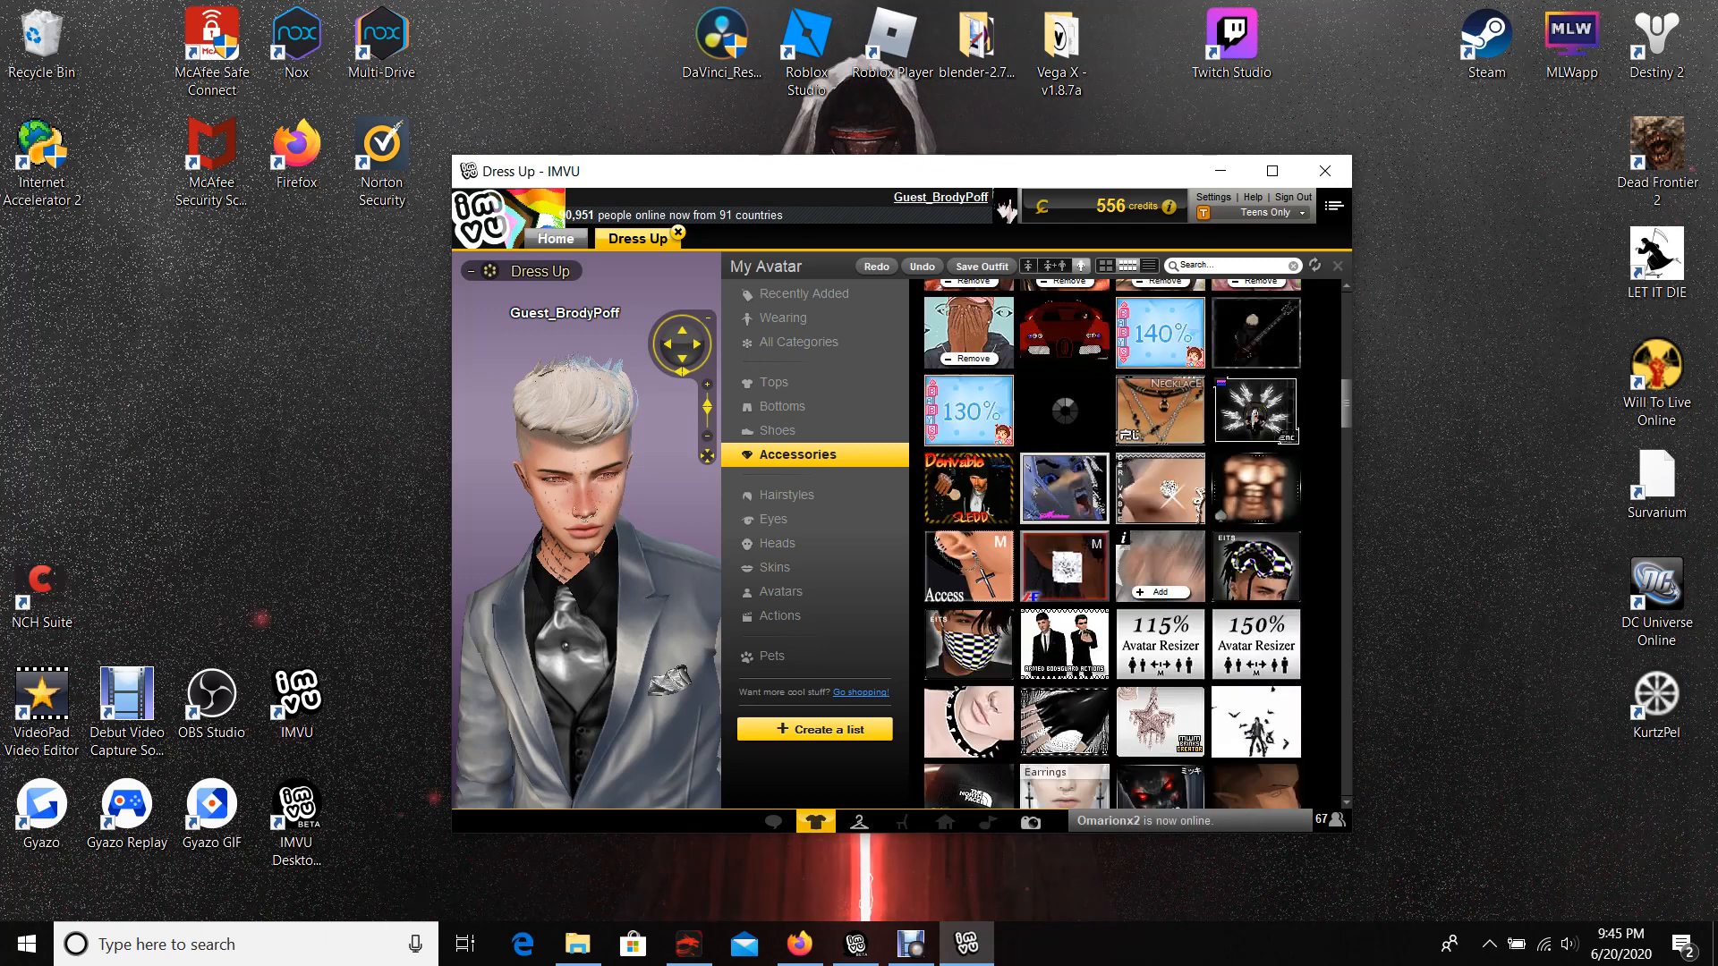
scroll(1141, 537, "down", 3)
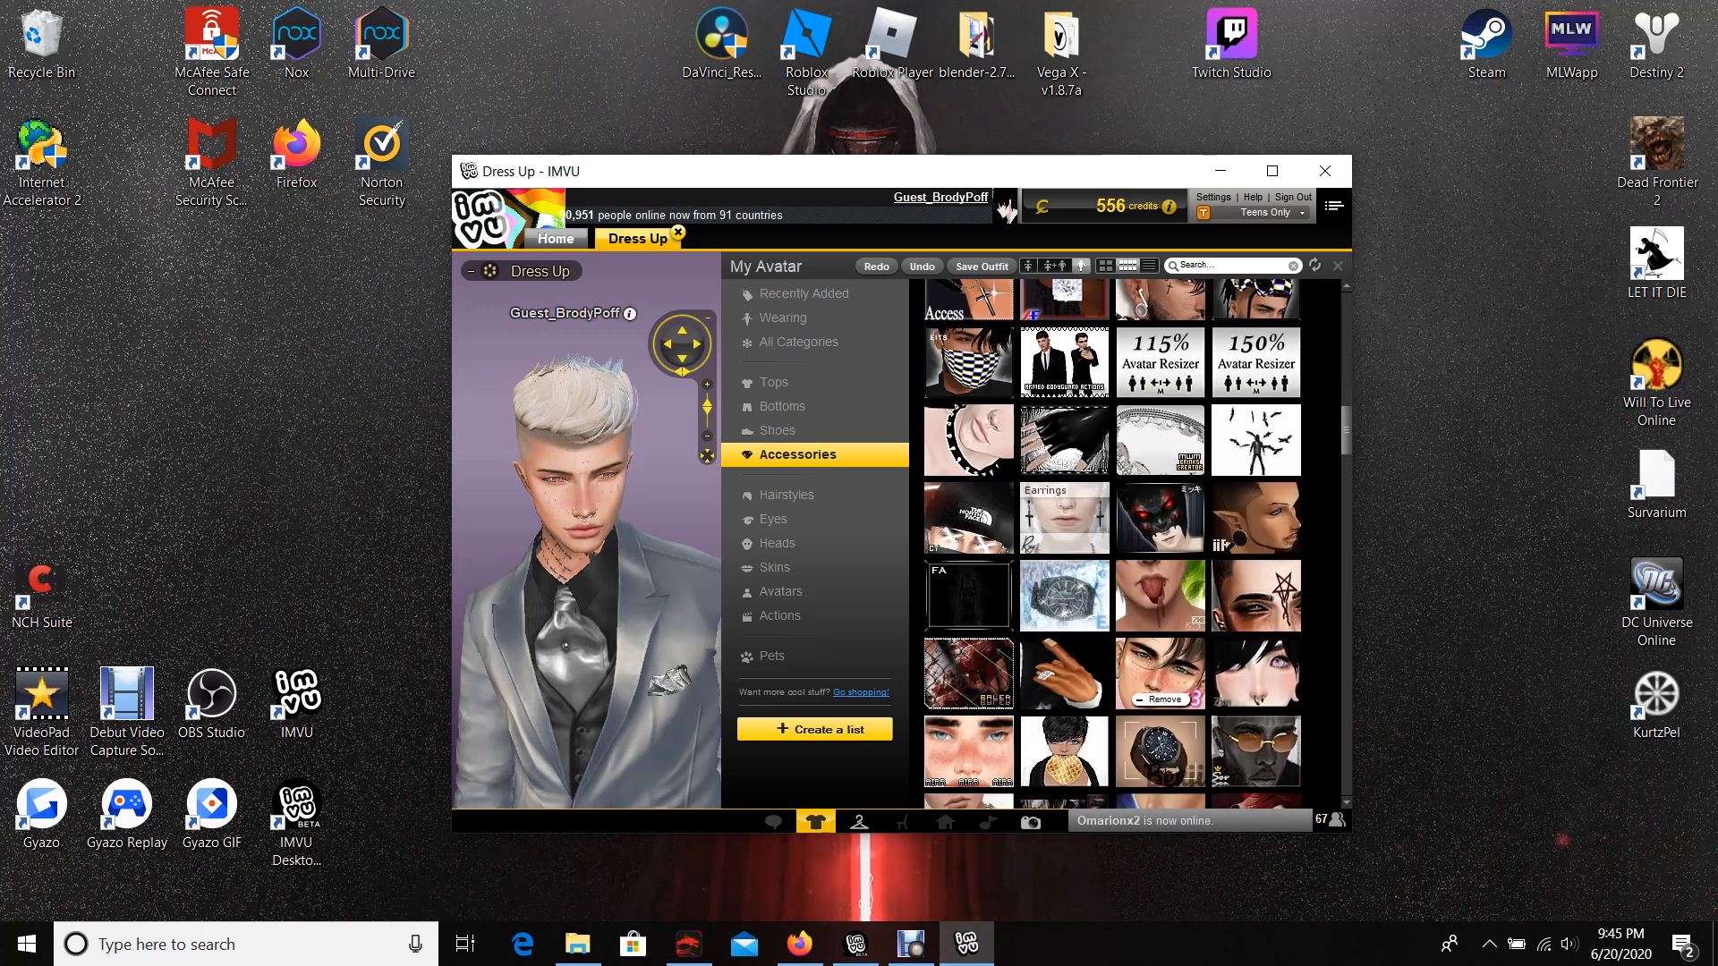
scroll(1218, 537, "down", 3)
scroll(1217, 537, "down", 2)
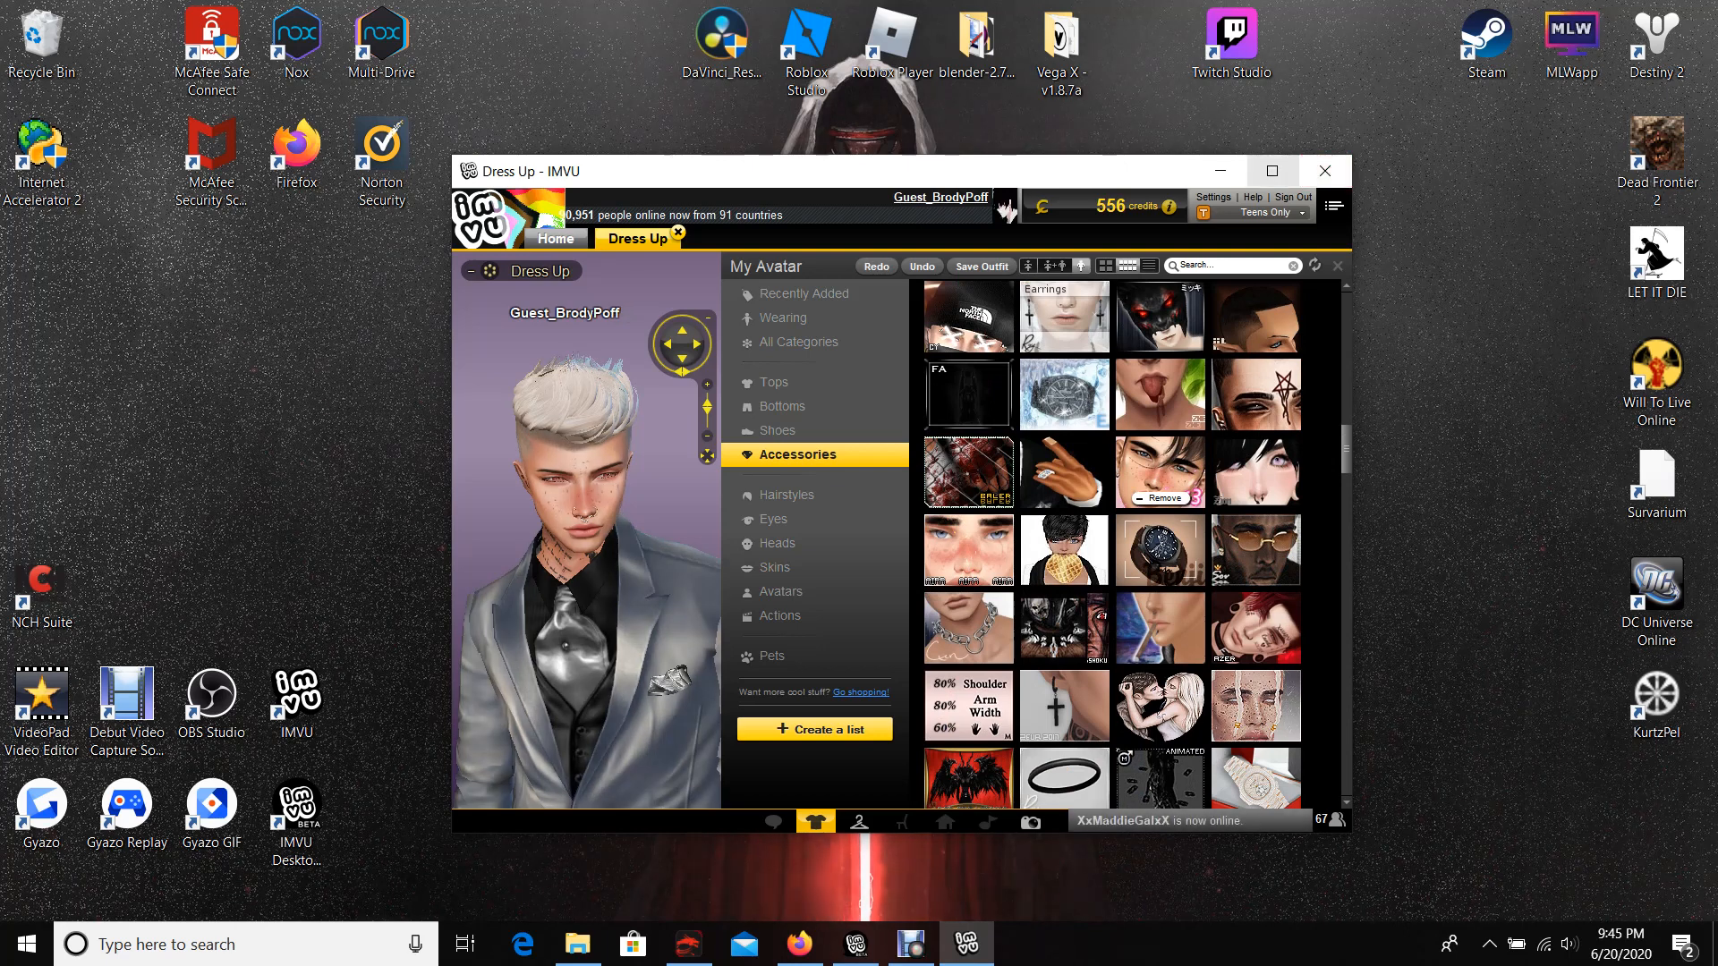
Step: Return to the home page with the finished outfit and enter the Chat Rooms section
left_click(557, 238)
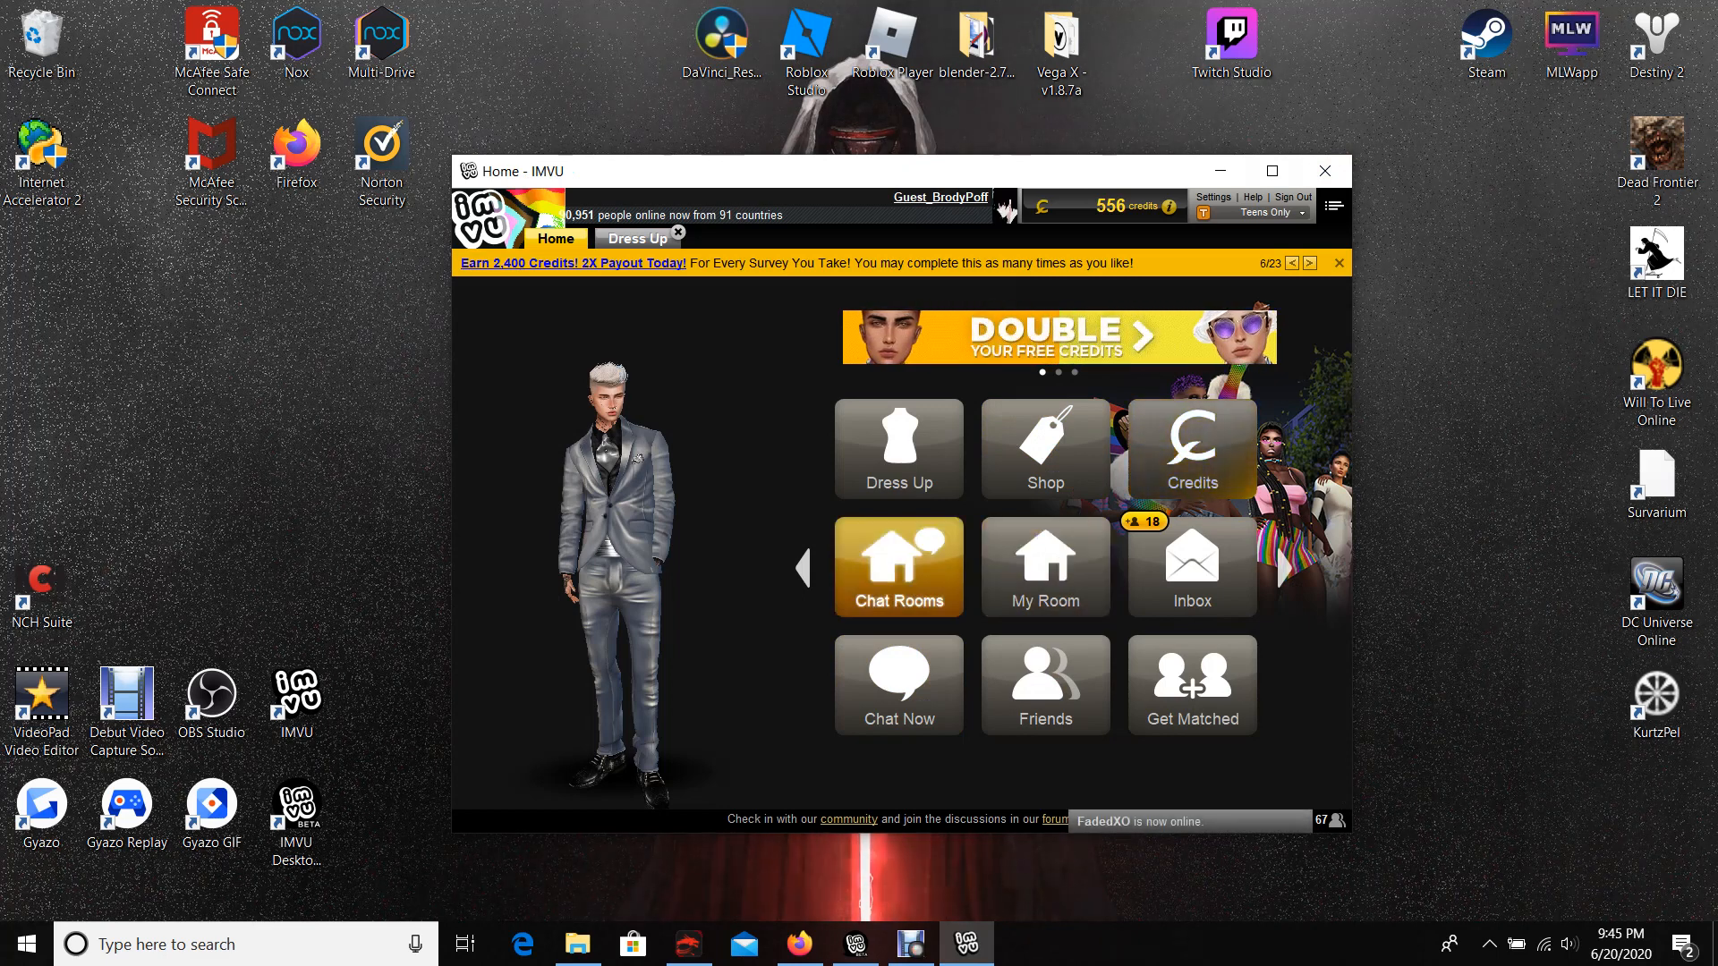
left_click(899, 566)
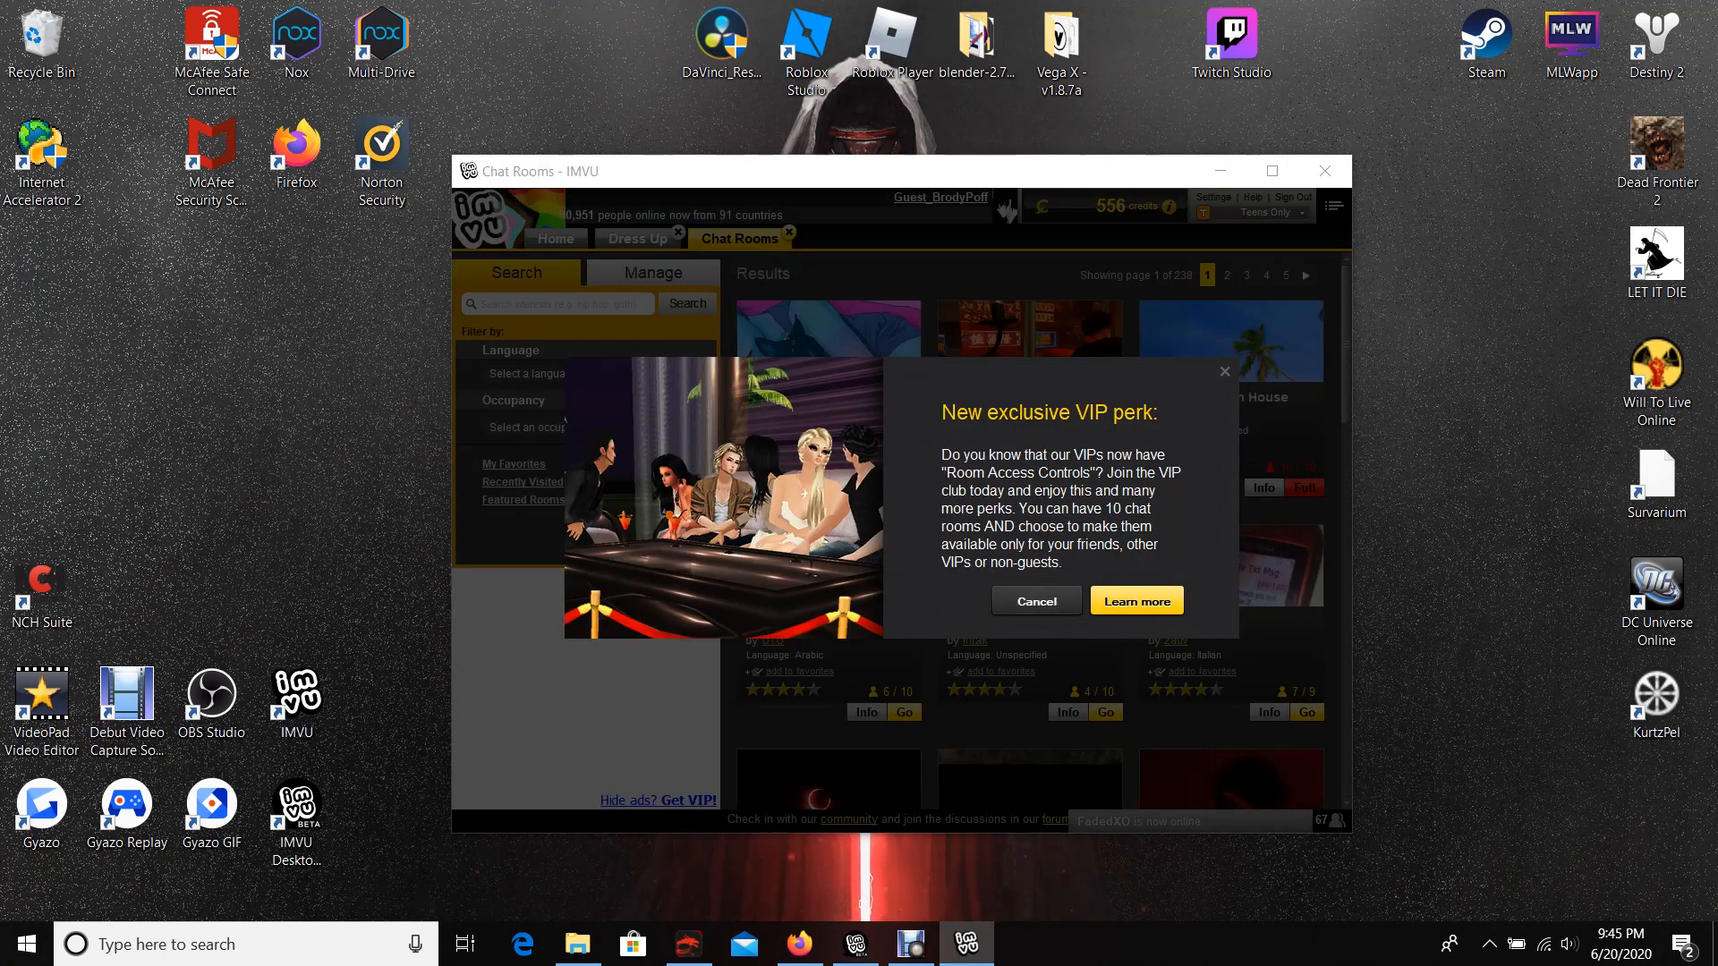
Step: Dismiss the VIP promotion and search the room directory for 'photo room'
key("Escape")
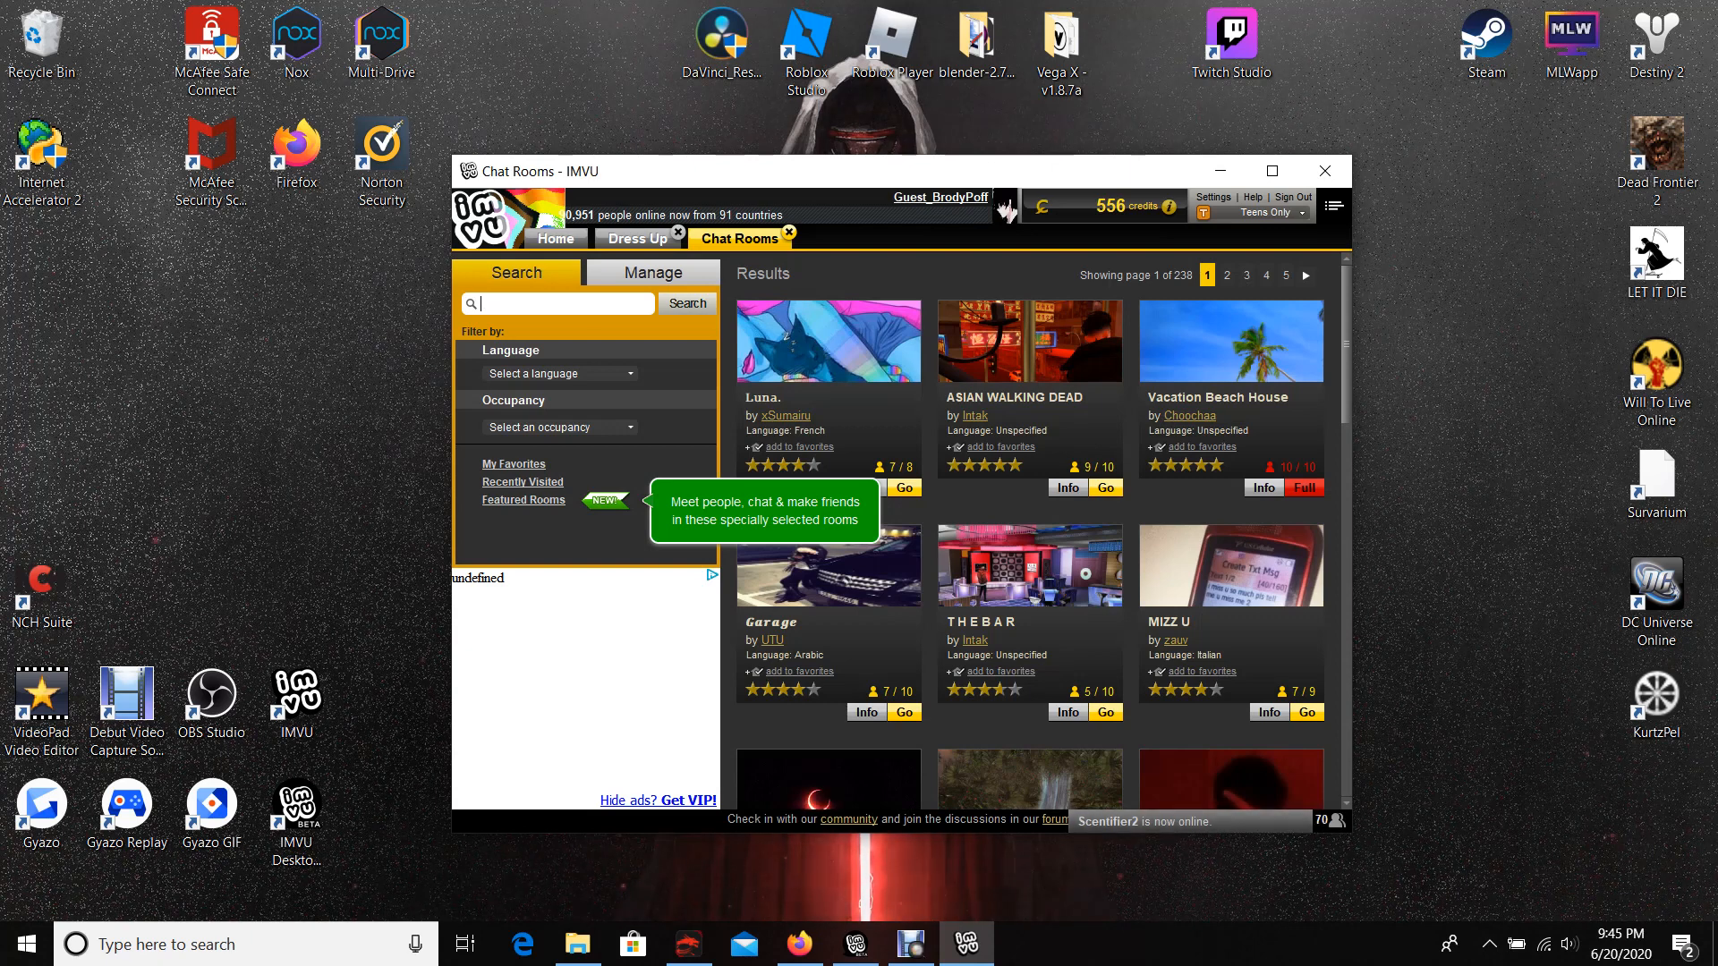
left_click(557, 303)
type("white")
key("Return")
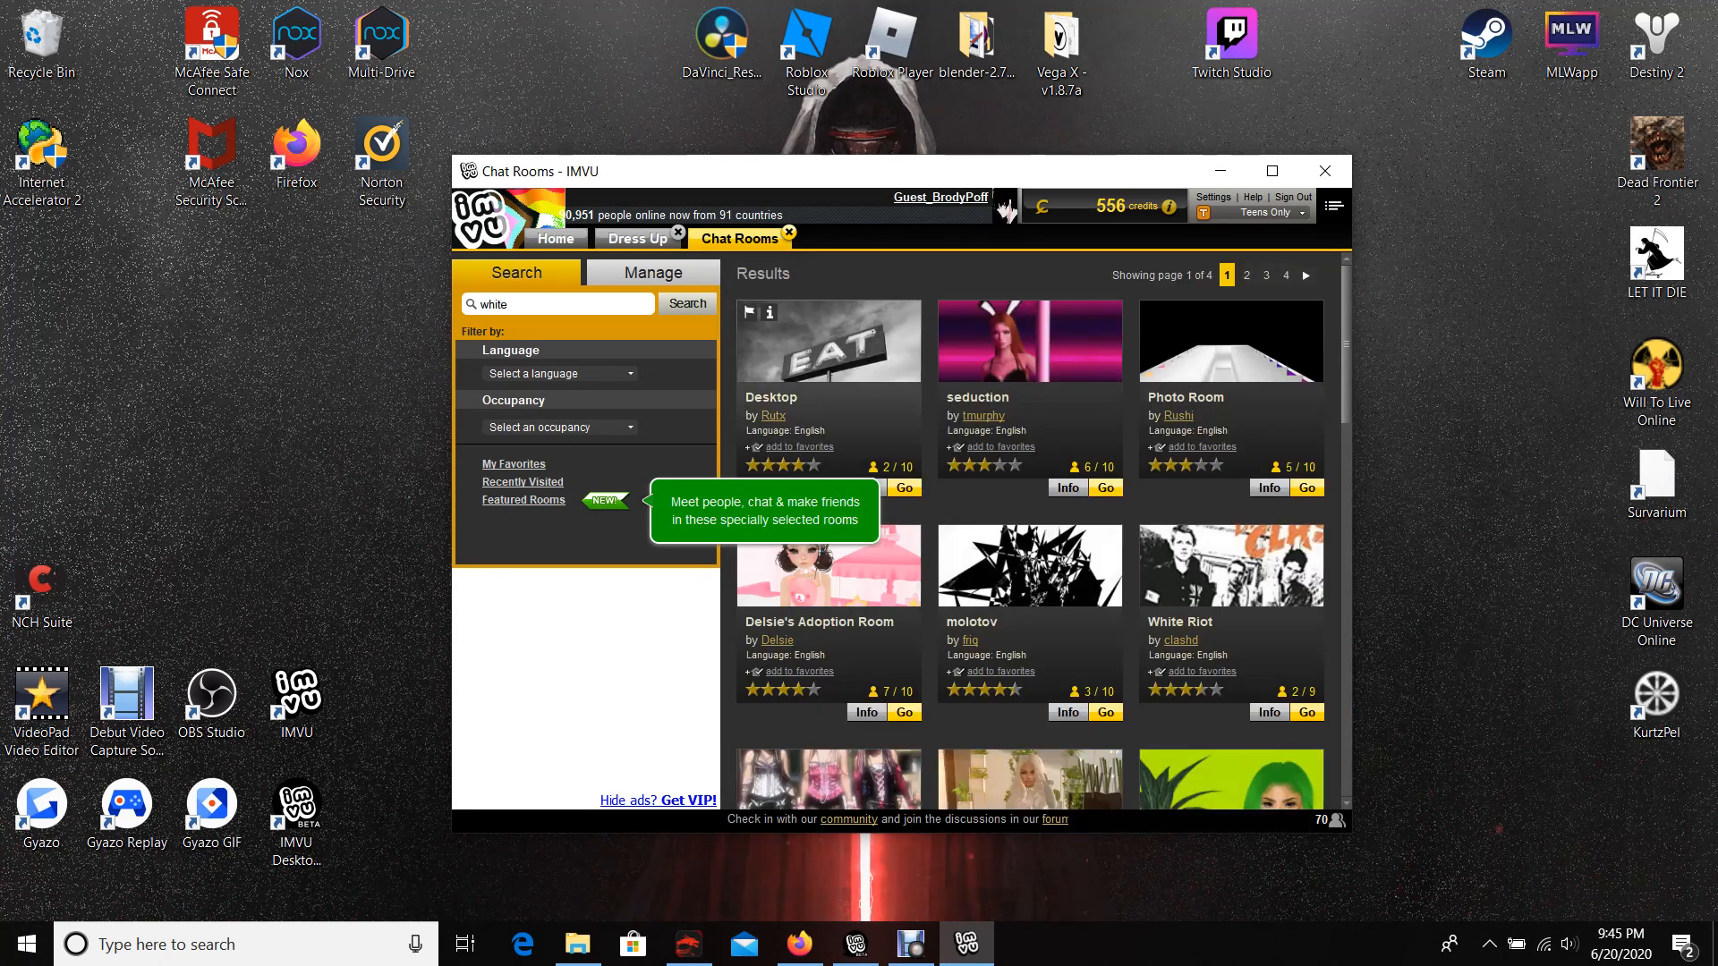
scroll(1034, 537, "down", 2)
scroll(1034, 537, "up", 2)
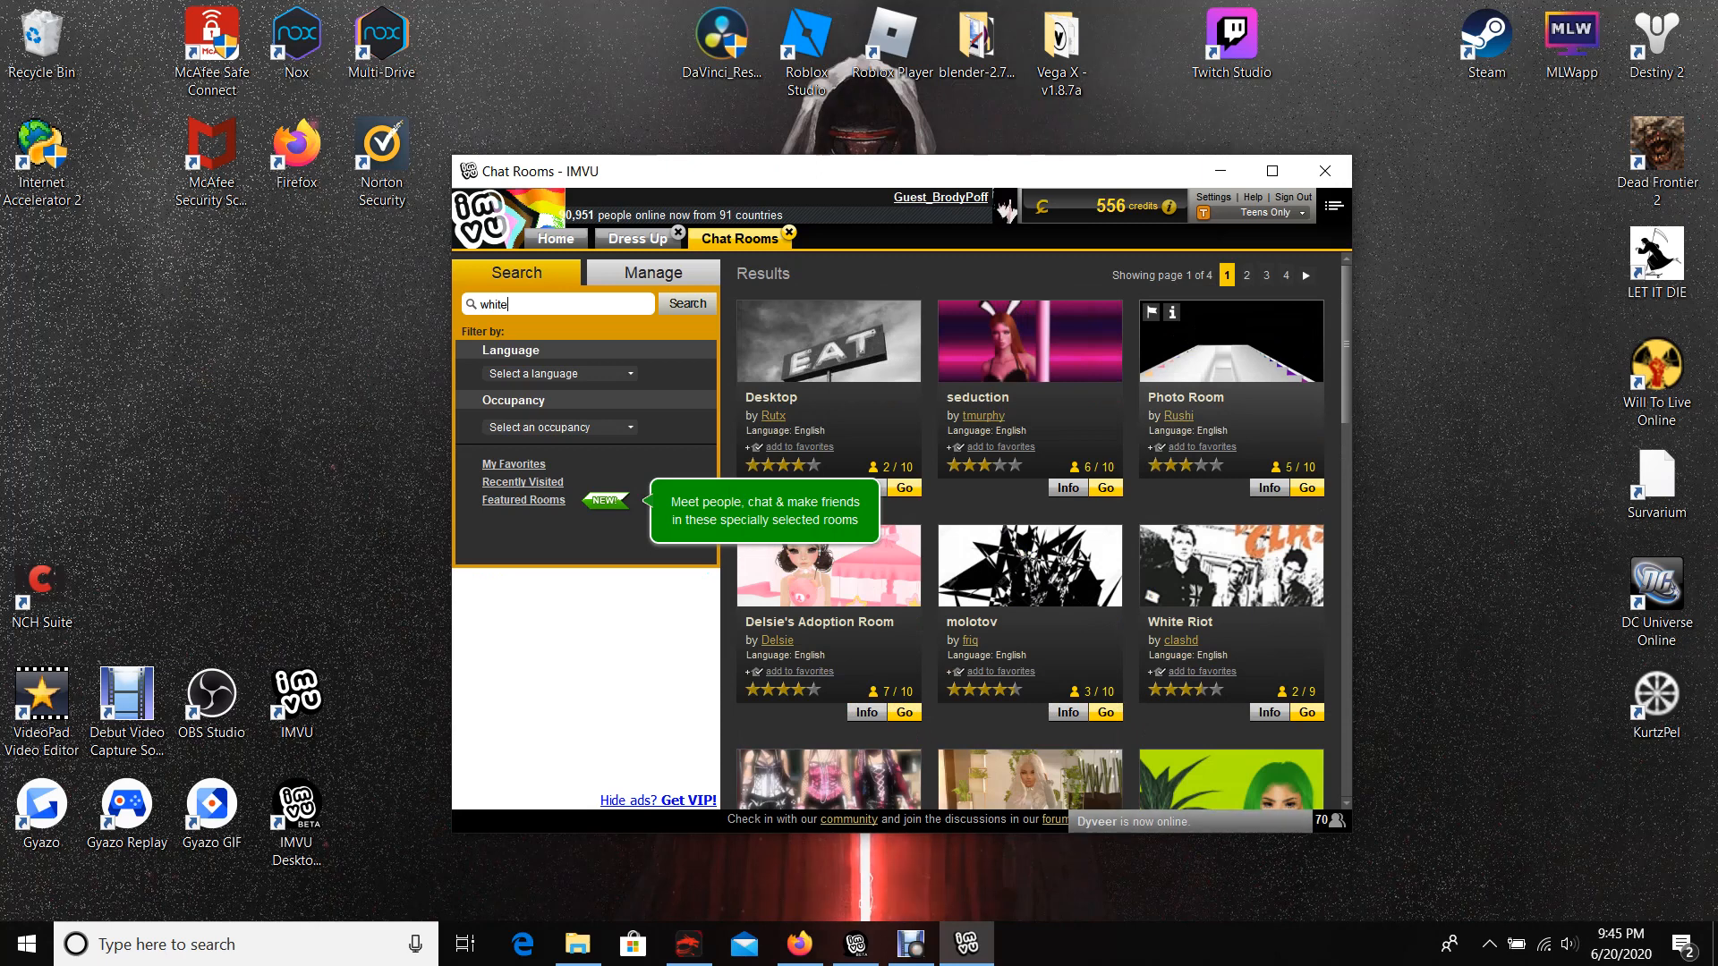
scroll(1034, 537, "down", 2)
scroll(1033, 538, "down", 2)
scroll(1033, 537, "down", 2)
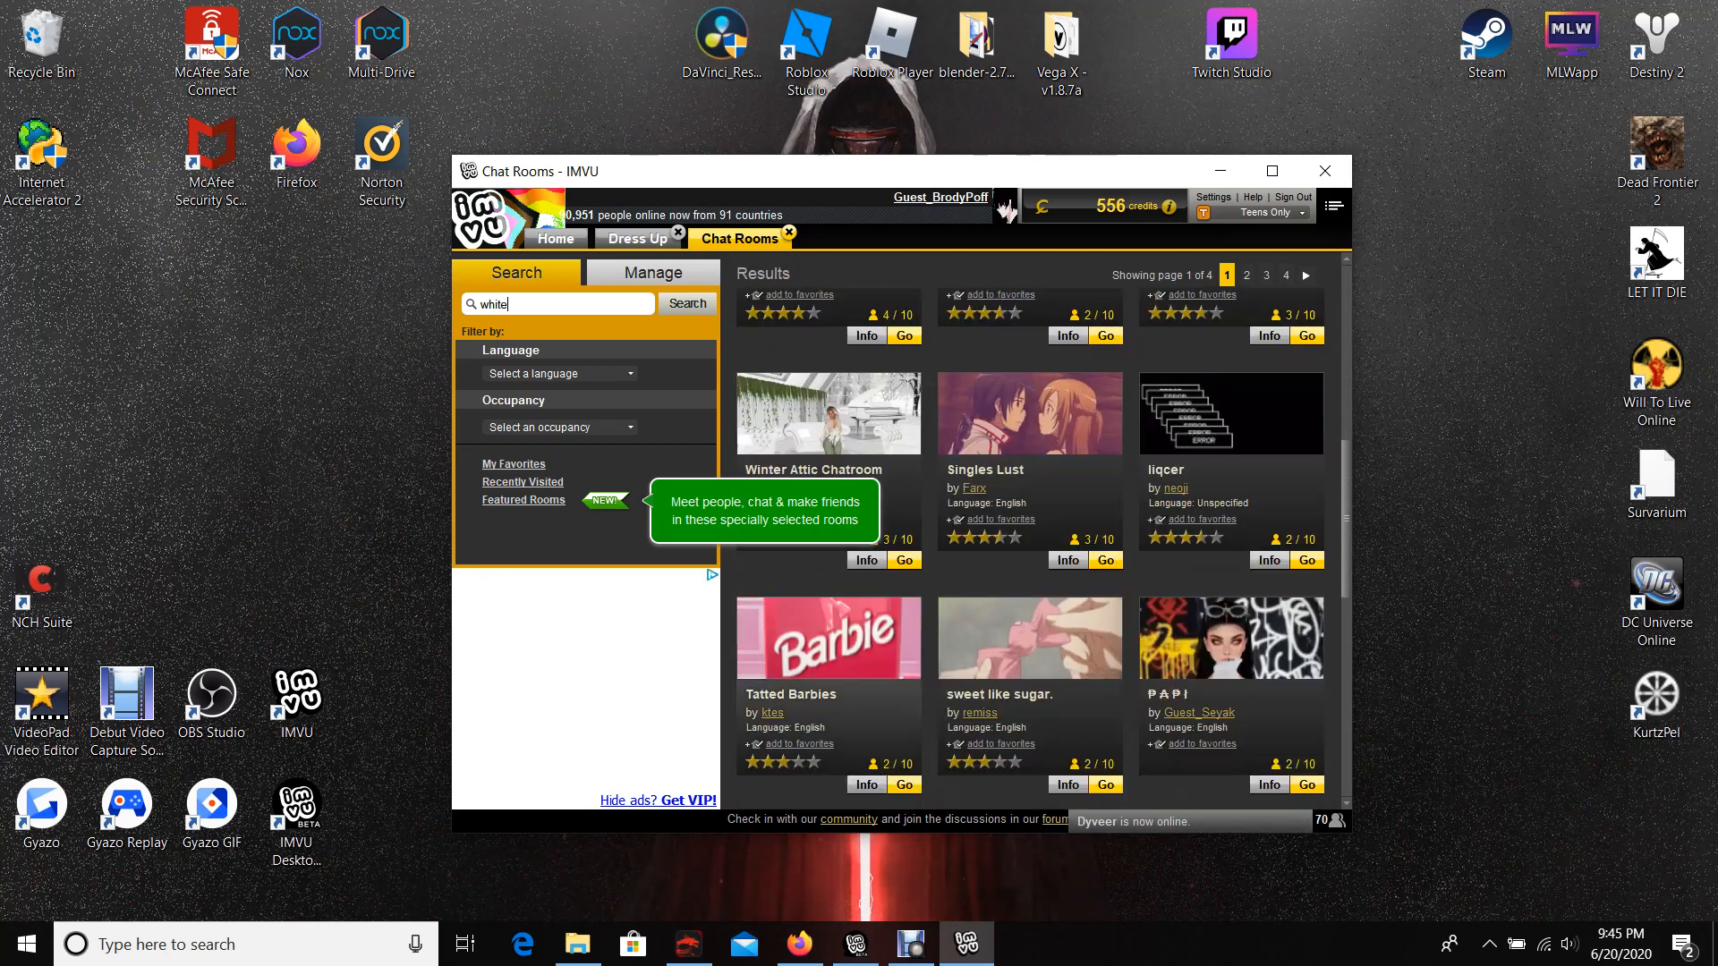
scroll(1033, 538, "down", 2)
scroll(1034, 537, "down", 2)
scroll(1034, 537, "down", 2)
scroll(1033, 537, "down", 2)
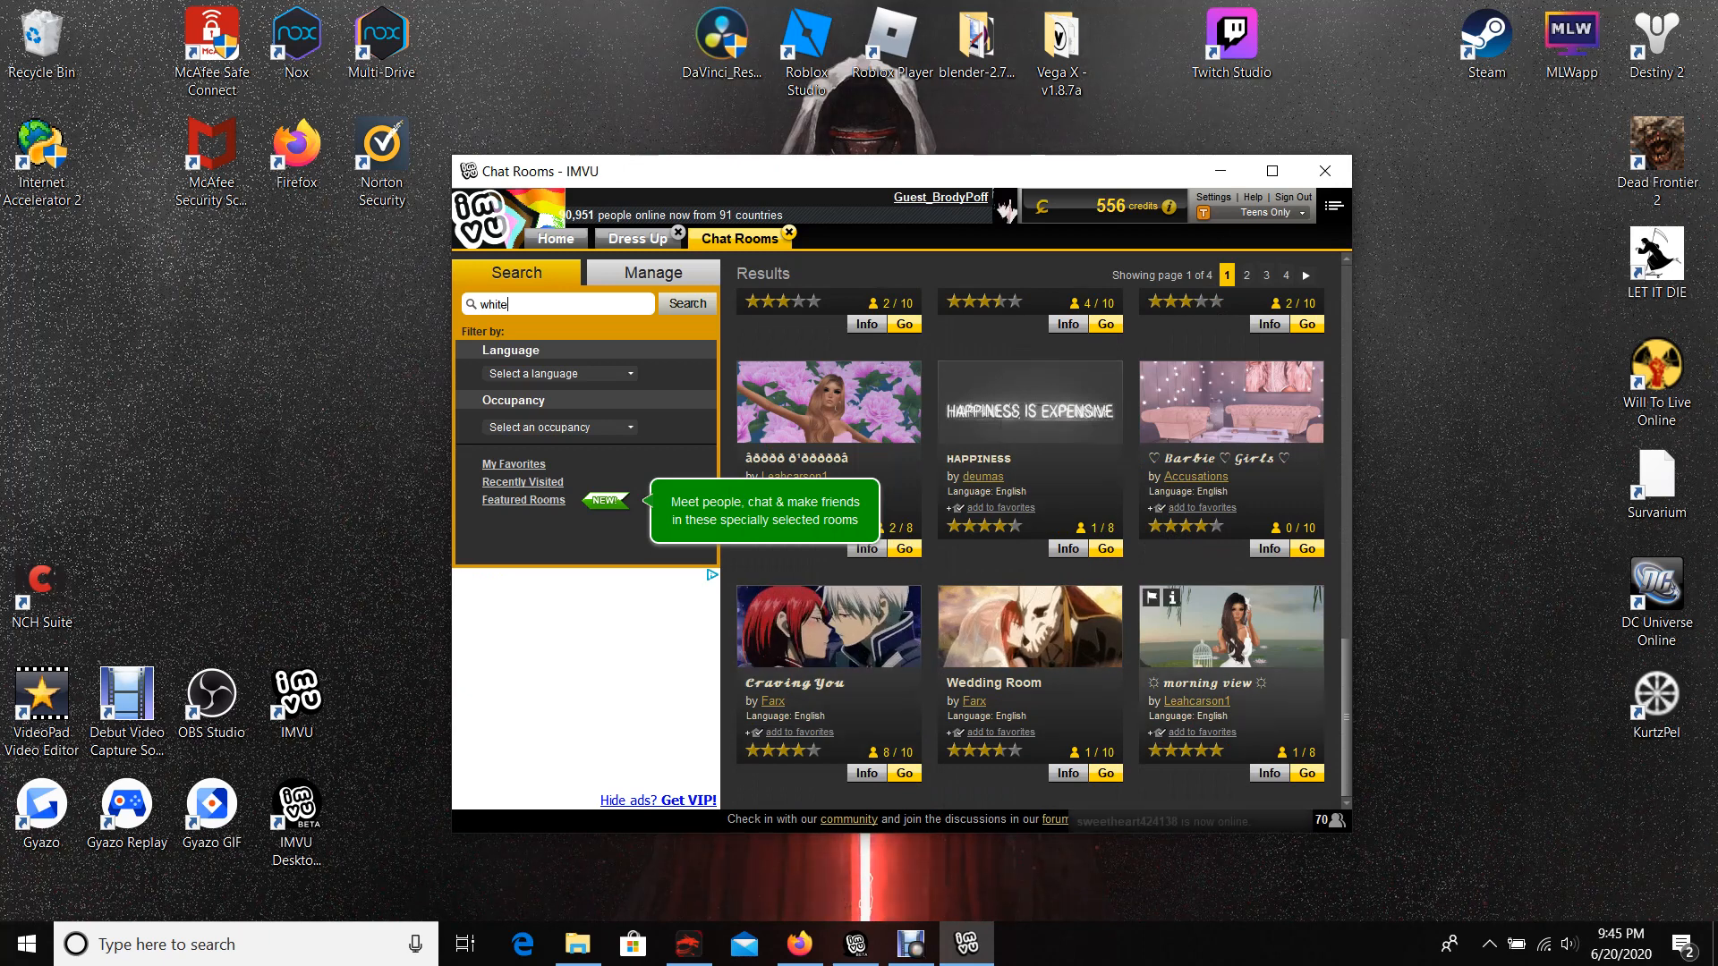
mouse_move(1230, 625)
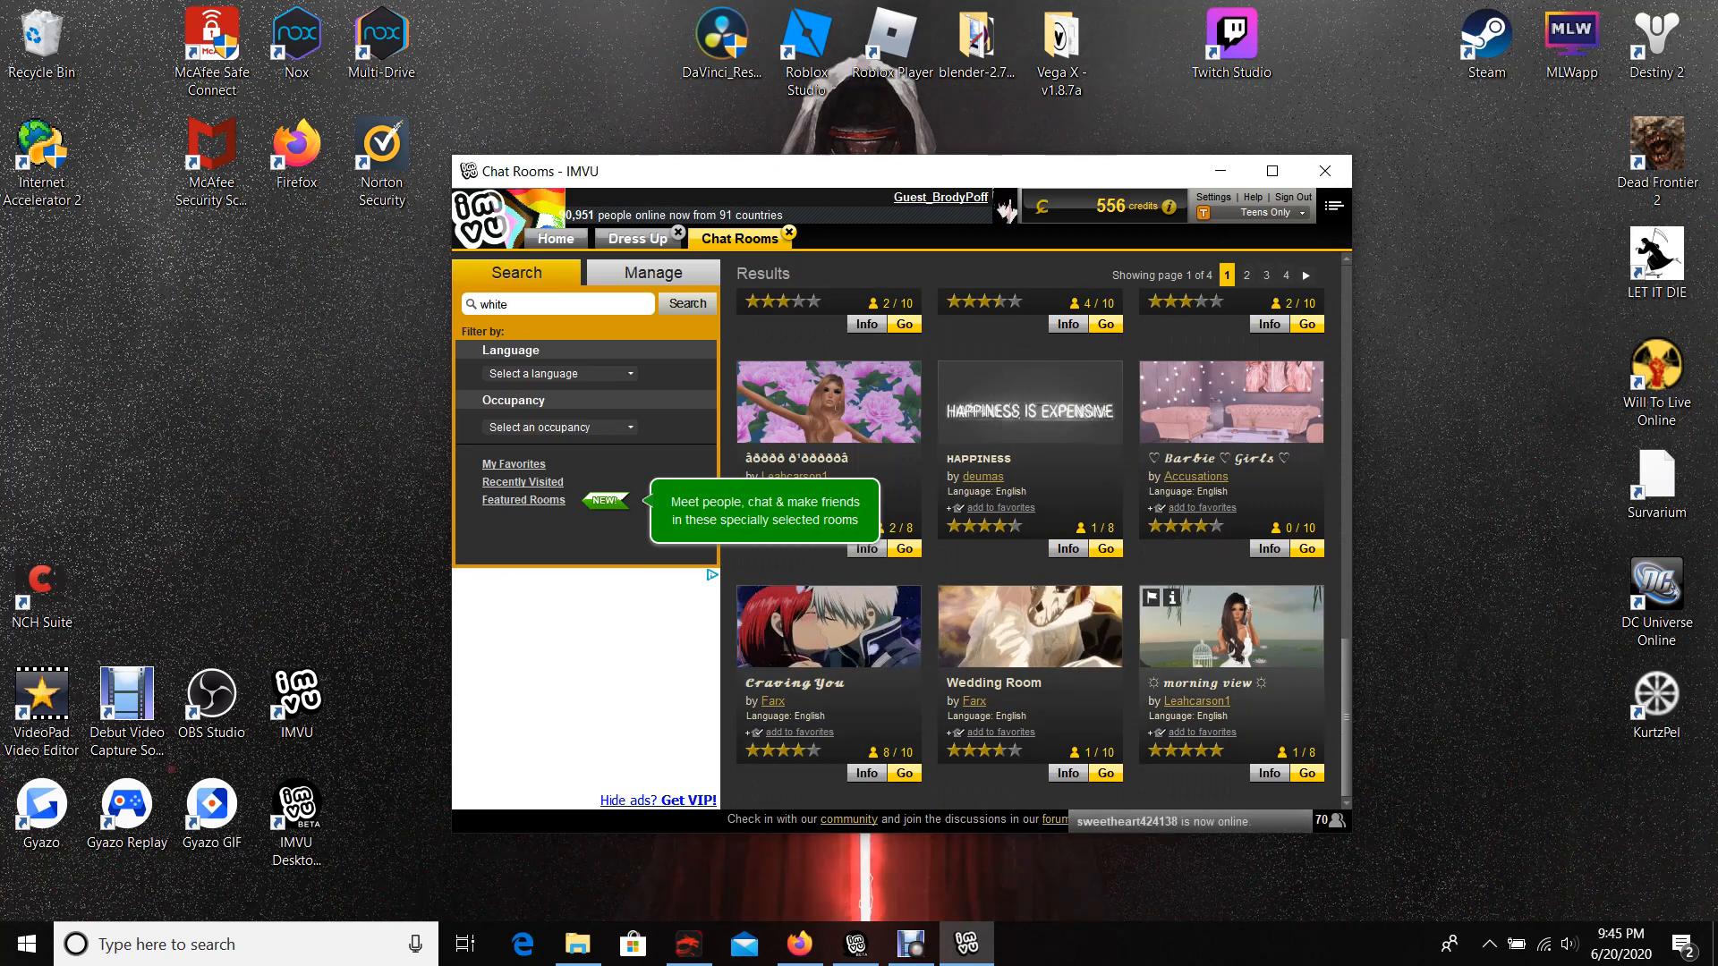
scroll(1208, 631, "up", 3)
scroll(1208, 631, "up", 3)
scroll(1208, 632, "up", 3)
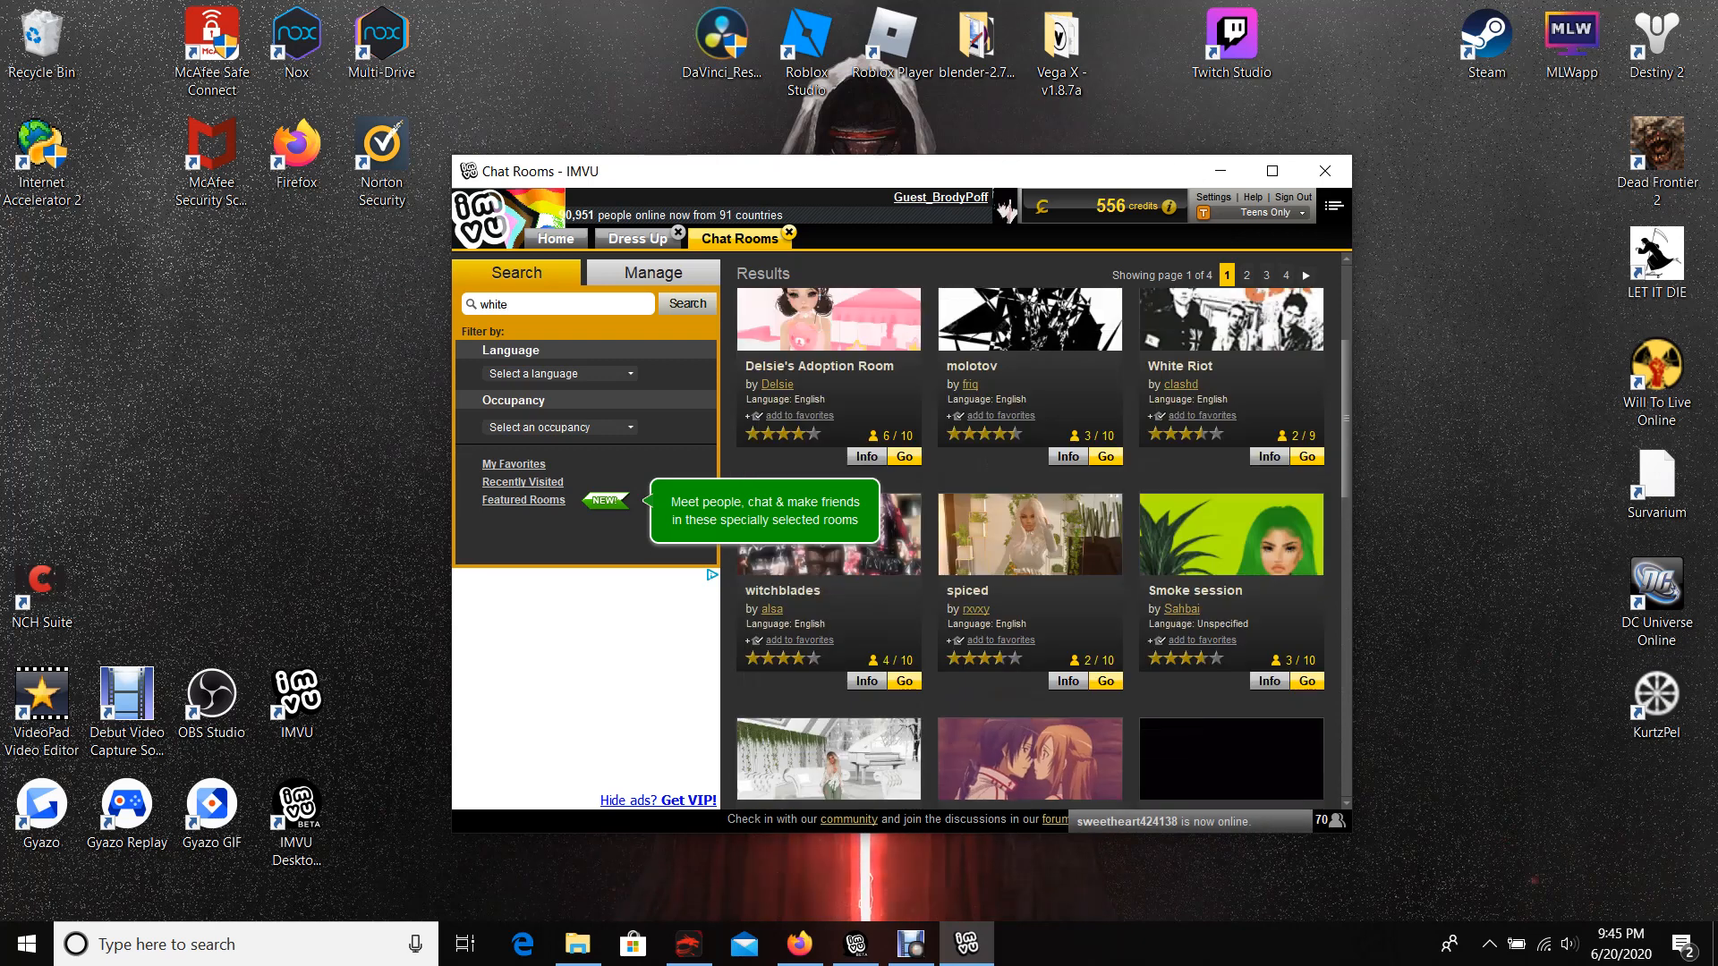
scroll(1209, 631, "up", 3)
type("photo roo")
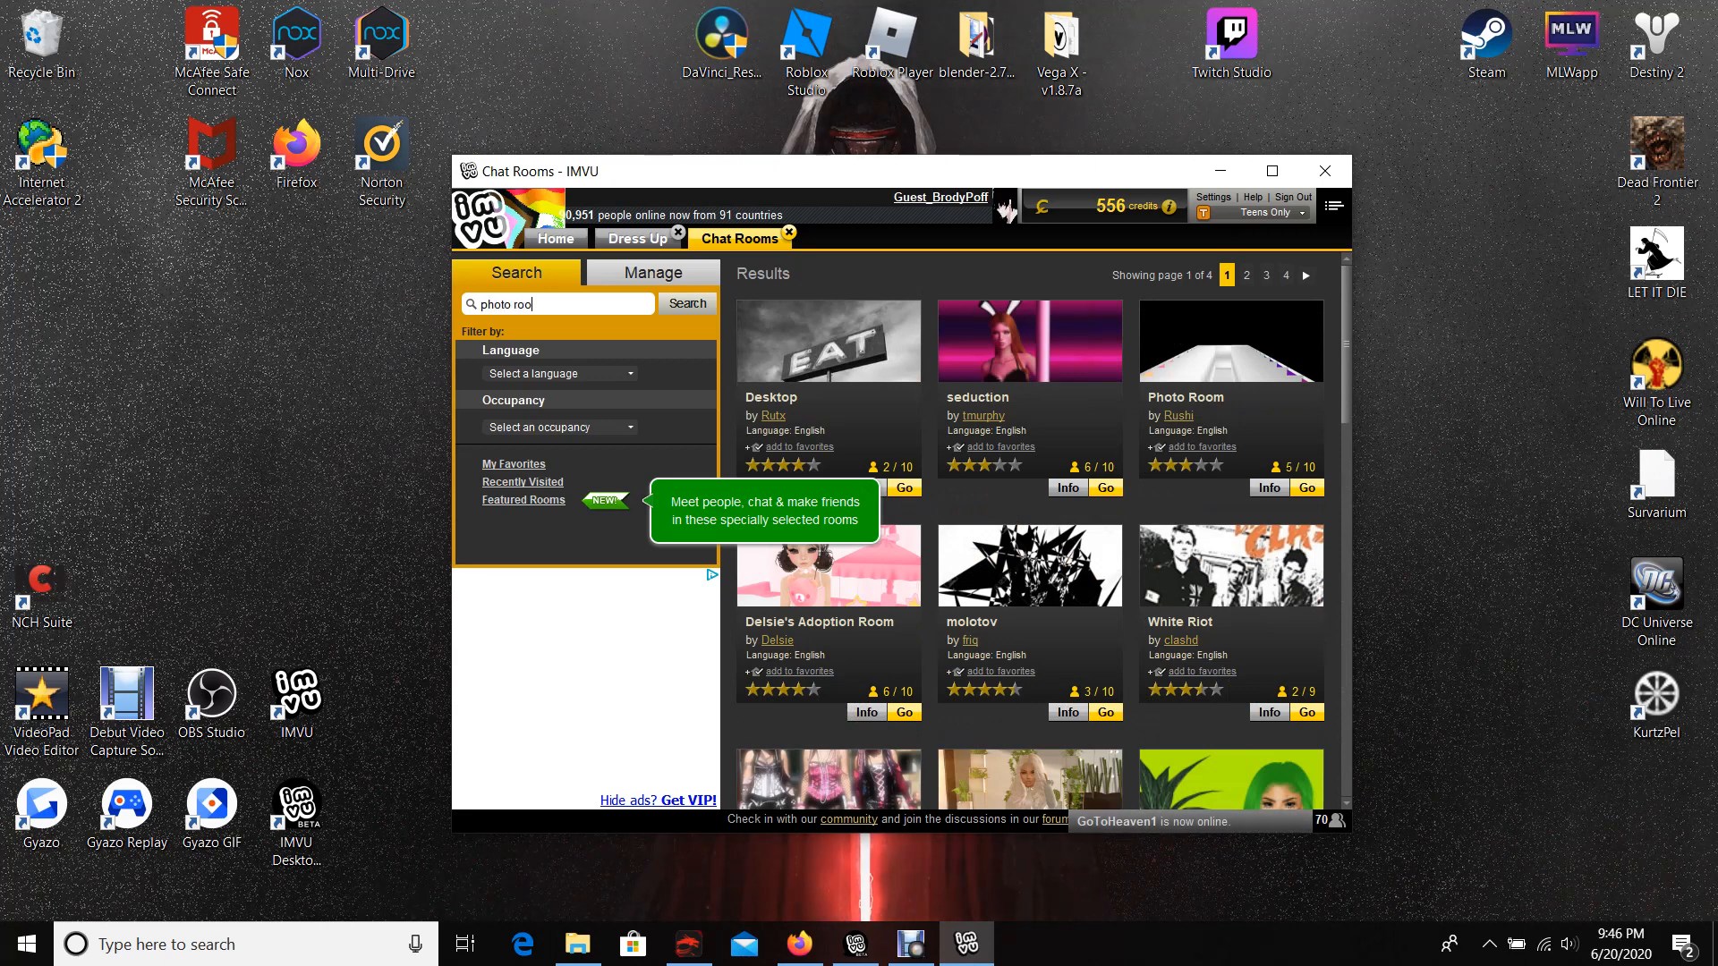
key("Return")
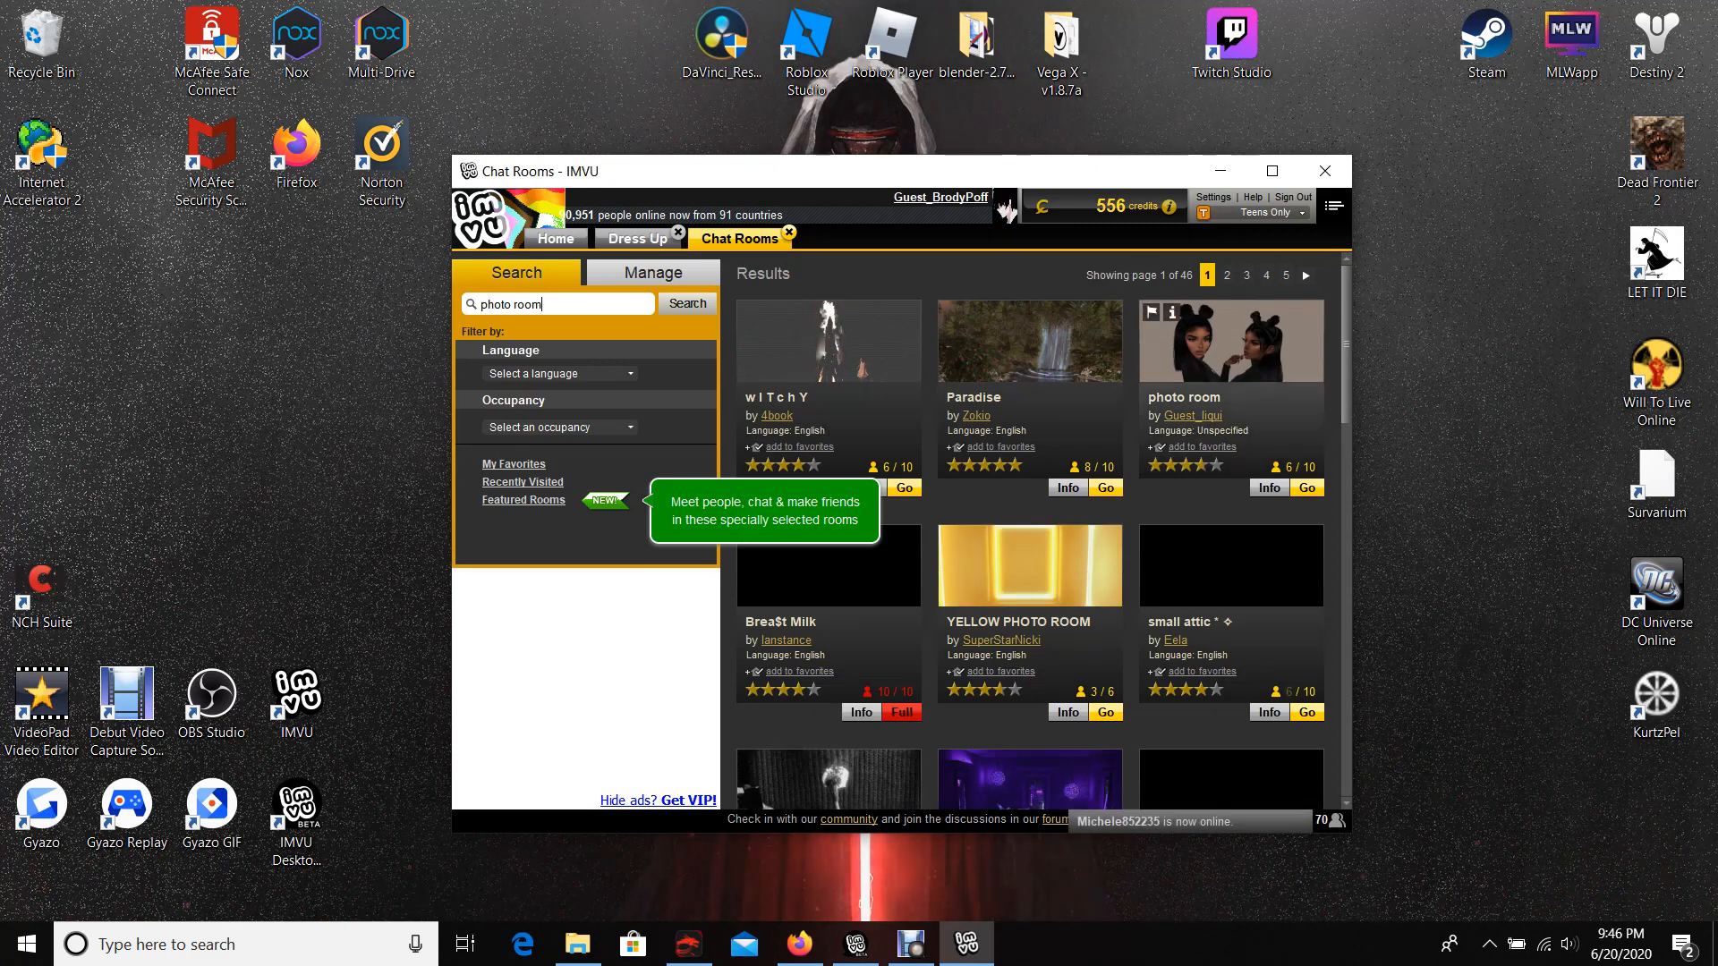
scroll(1034, 537, "down", 5)
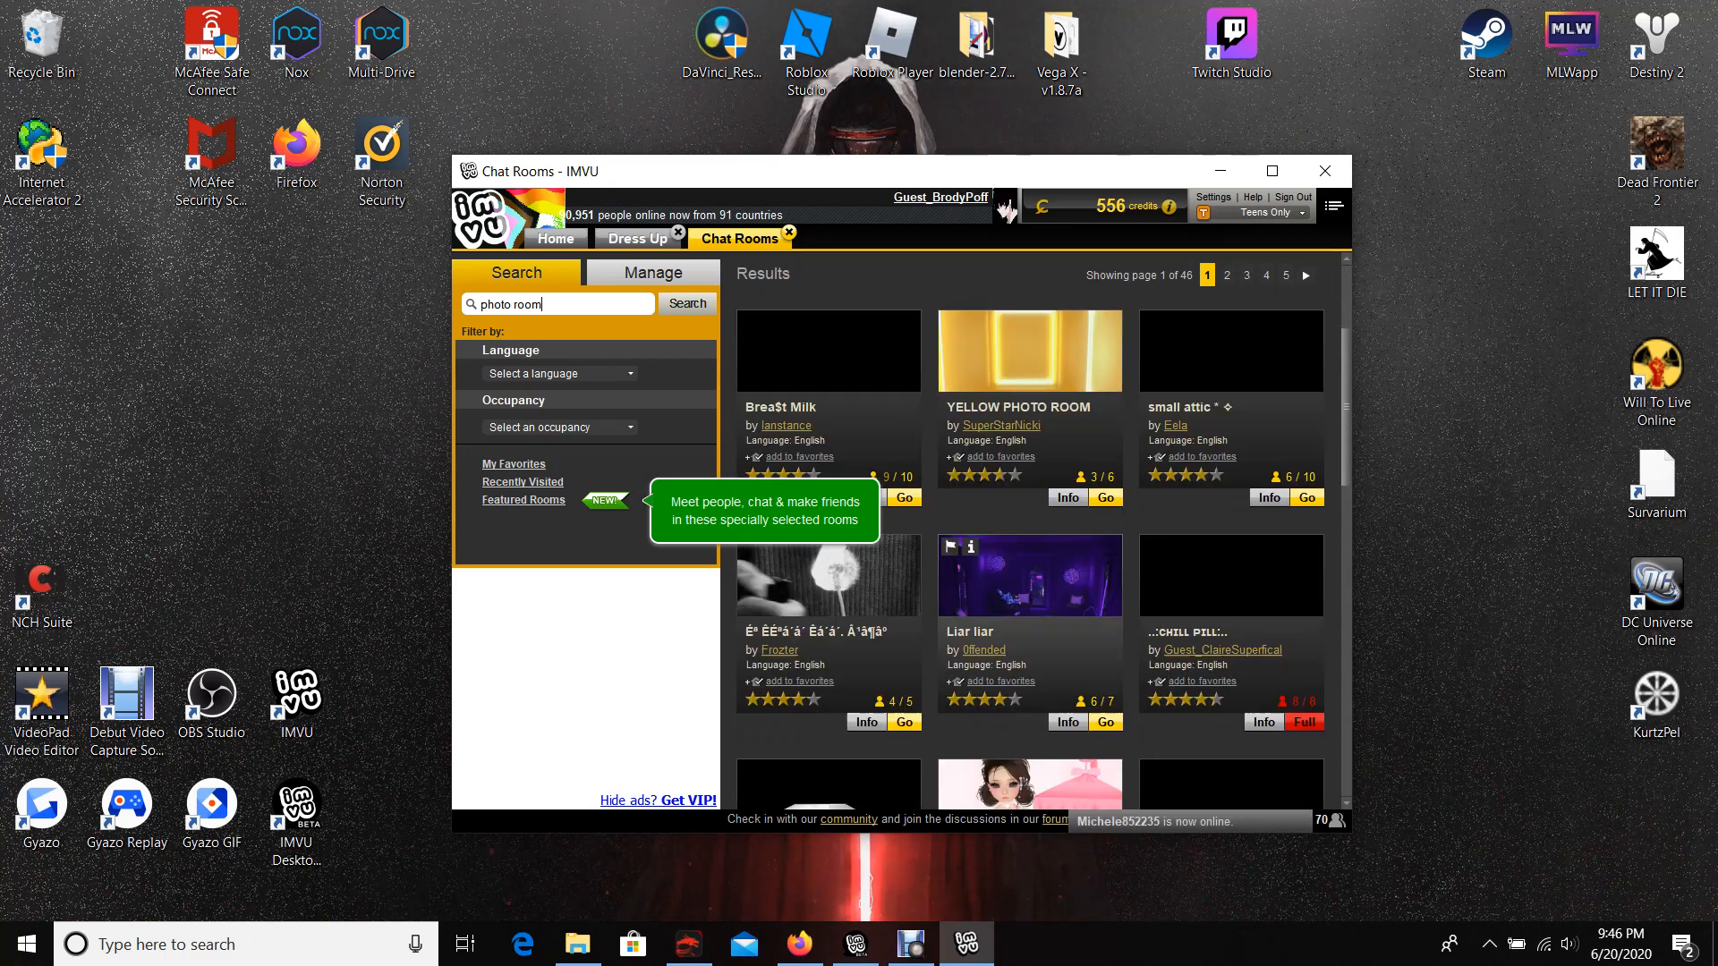
scroll(1034, 537, "down", 3)
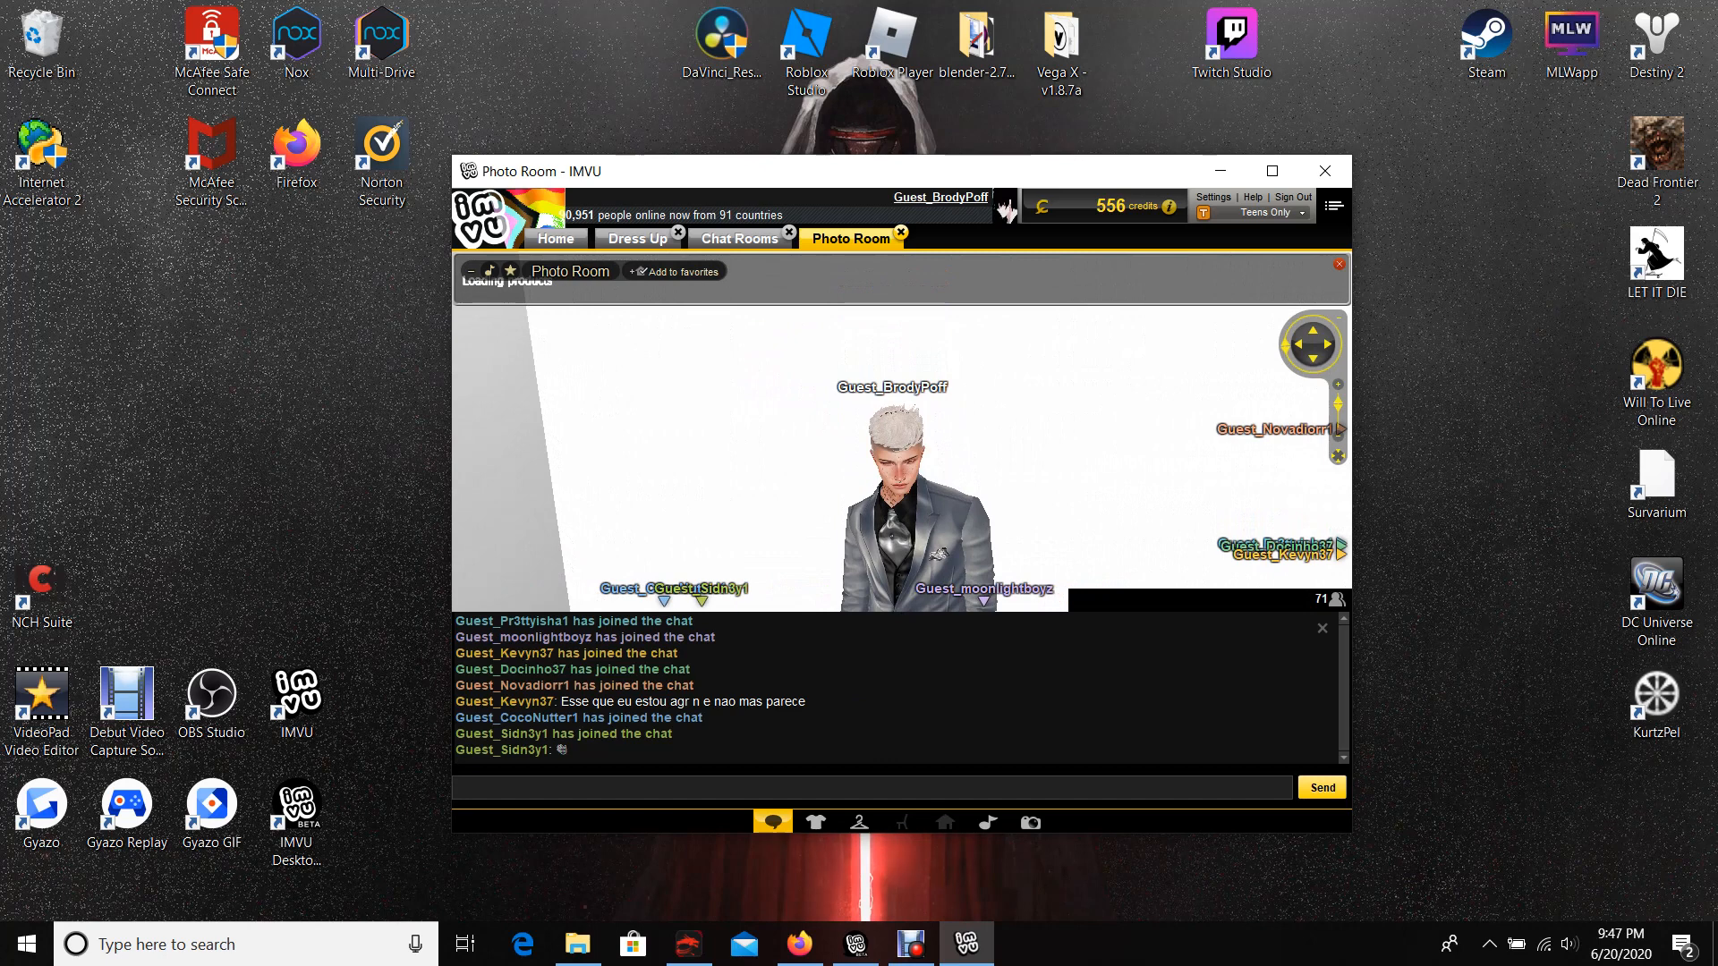
Step: Maximise the window and apply an arms-at-sides trigger pose to the avatar
left_click(1271, 171)
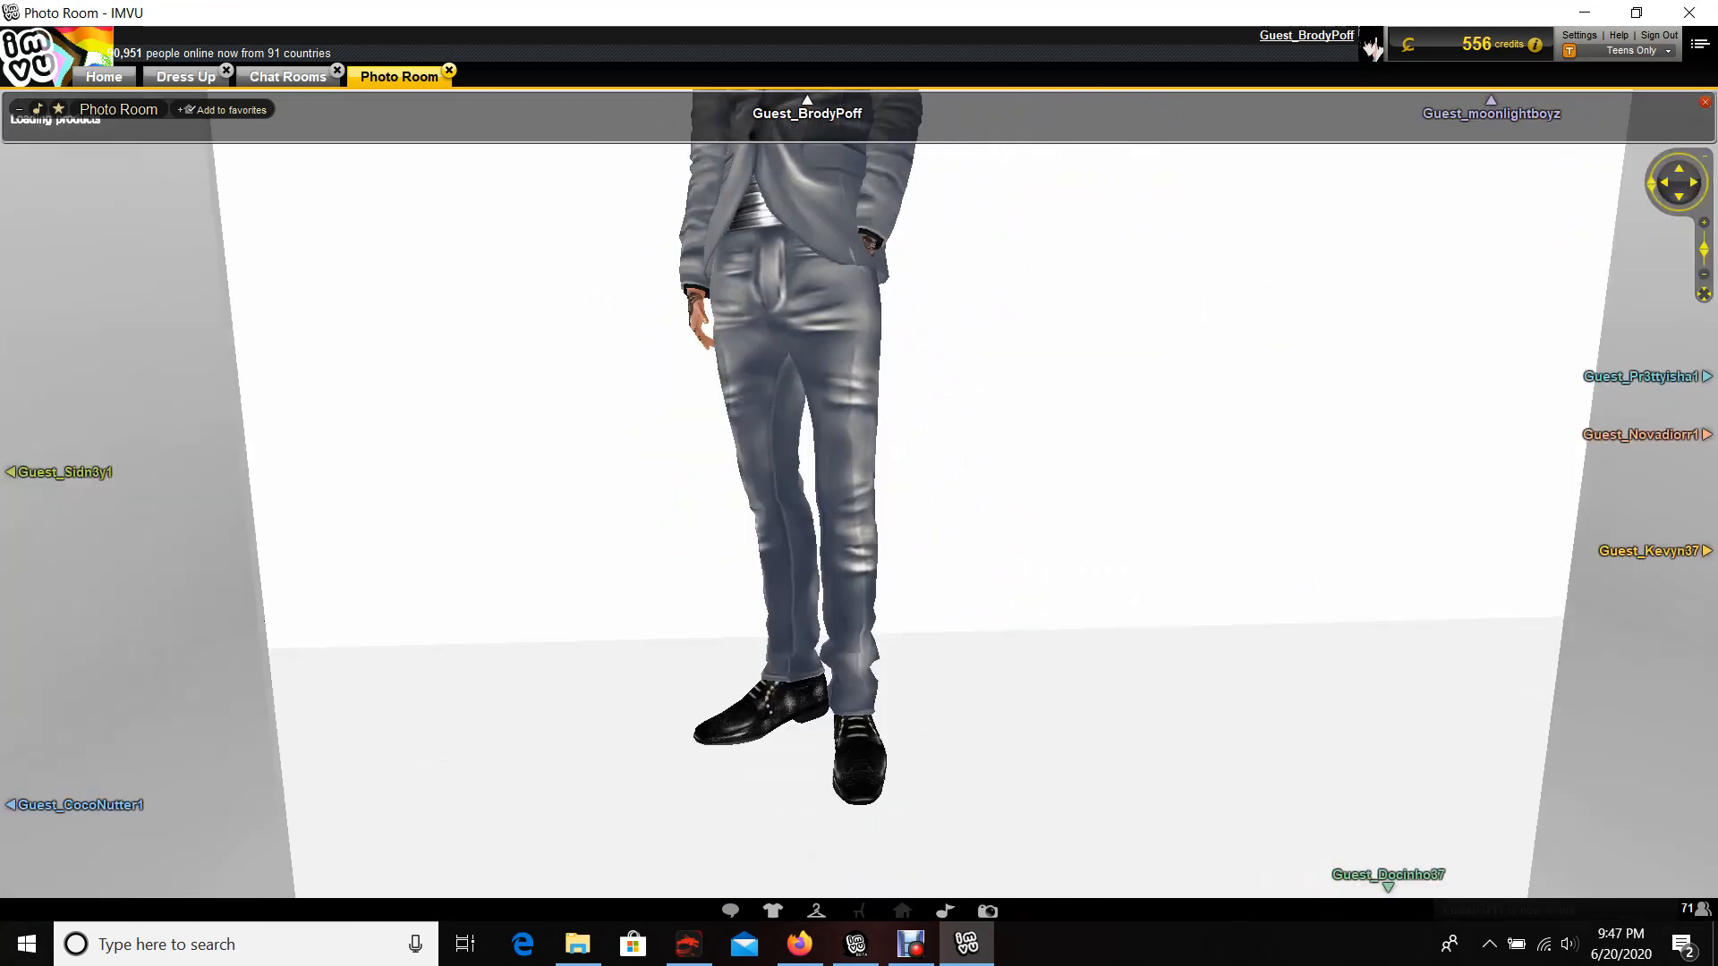
scroll(860, 483, "down", 5)
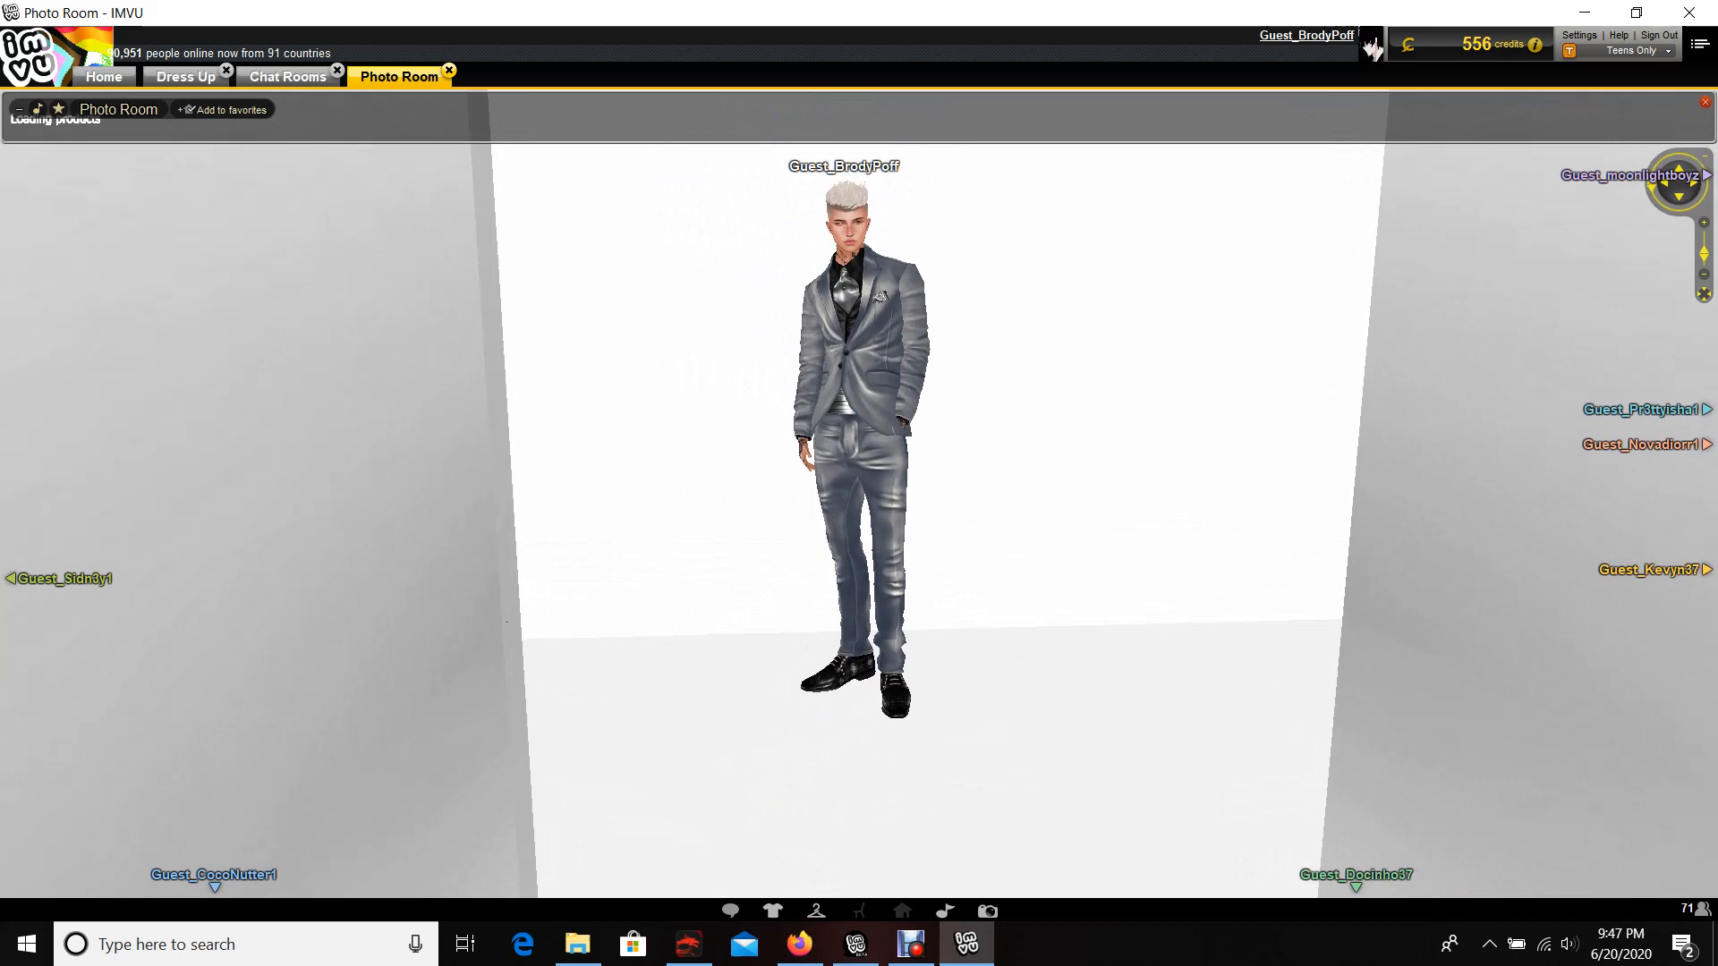
scroll(860, 484, "up", 4)
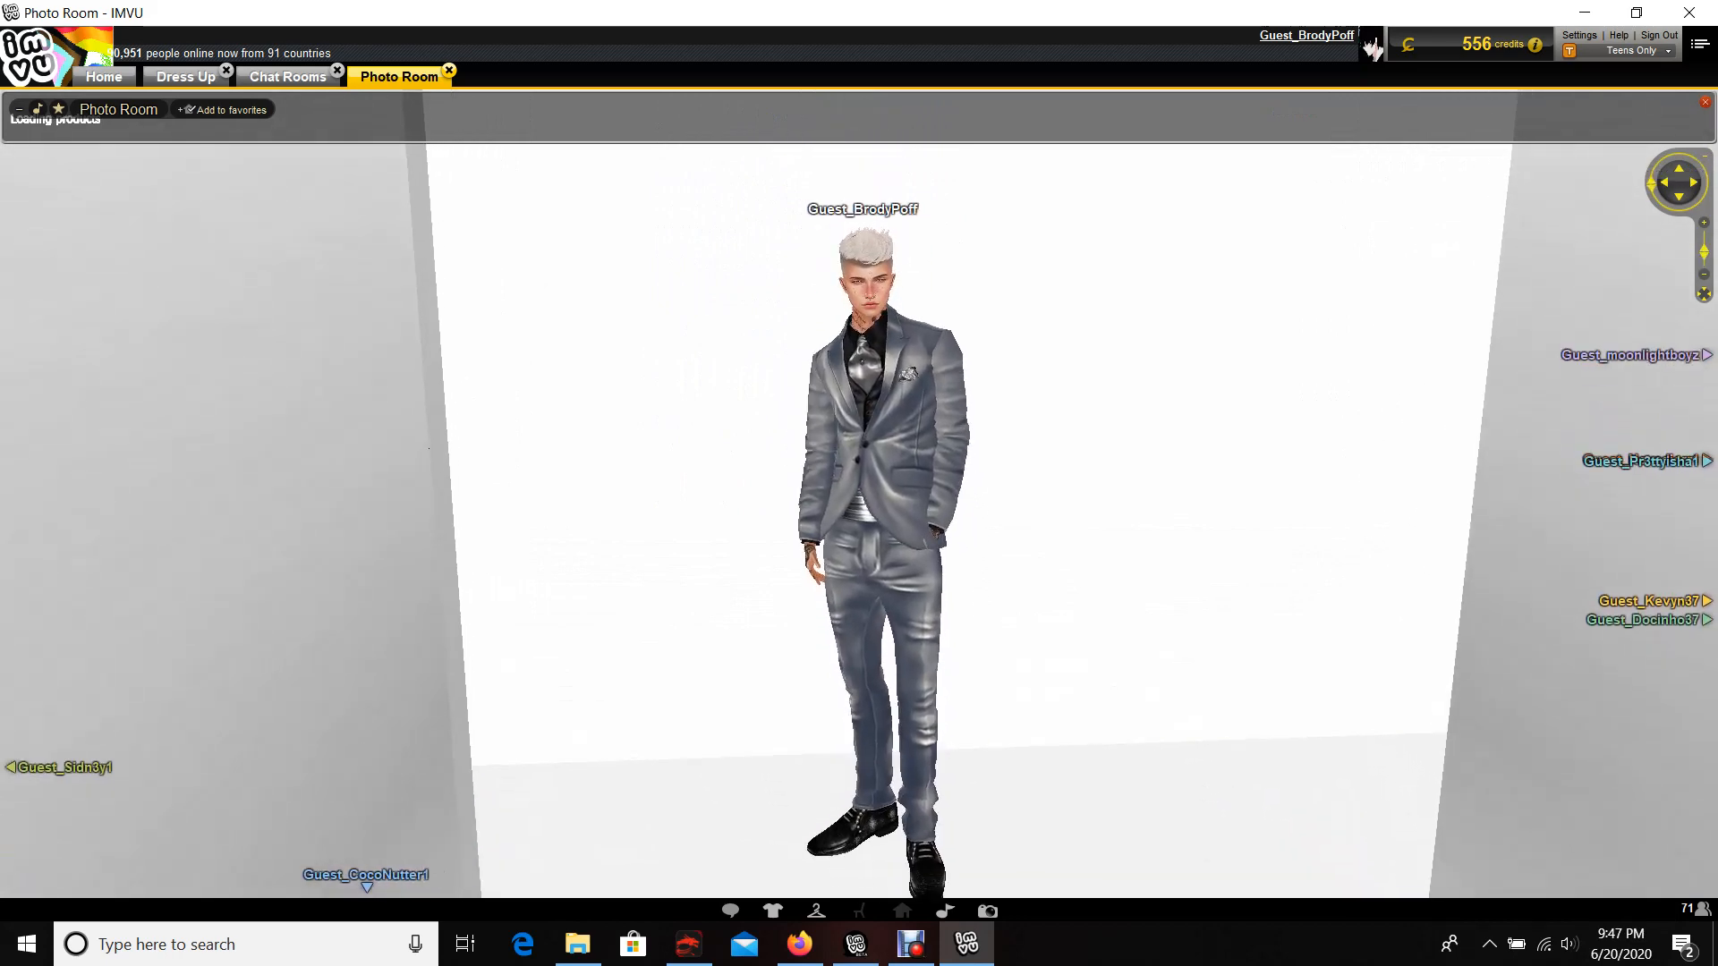
left_click(910, 373)
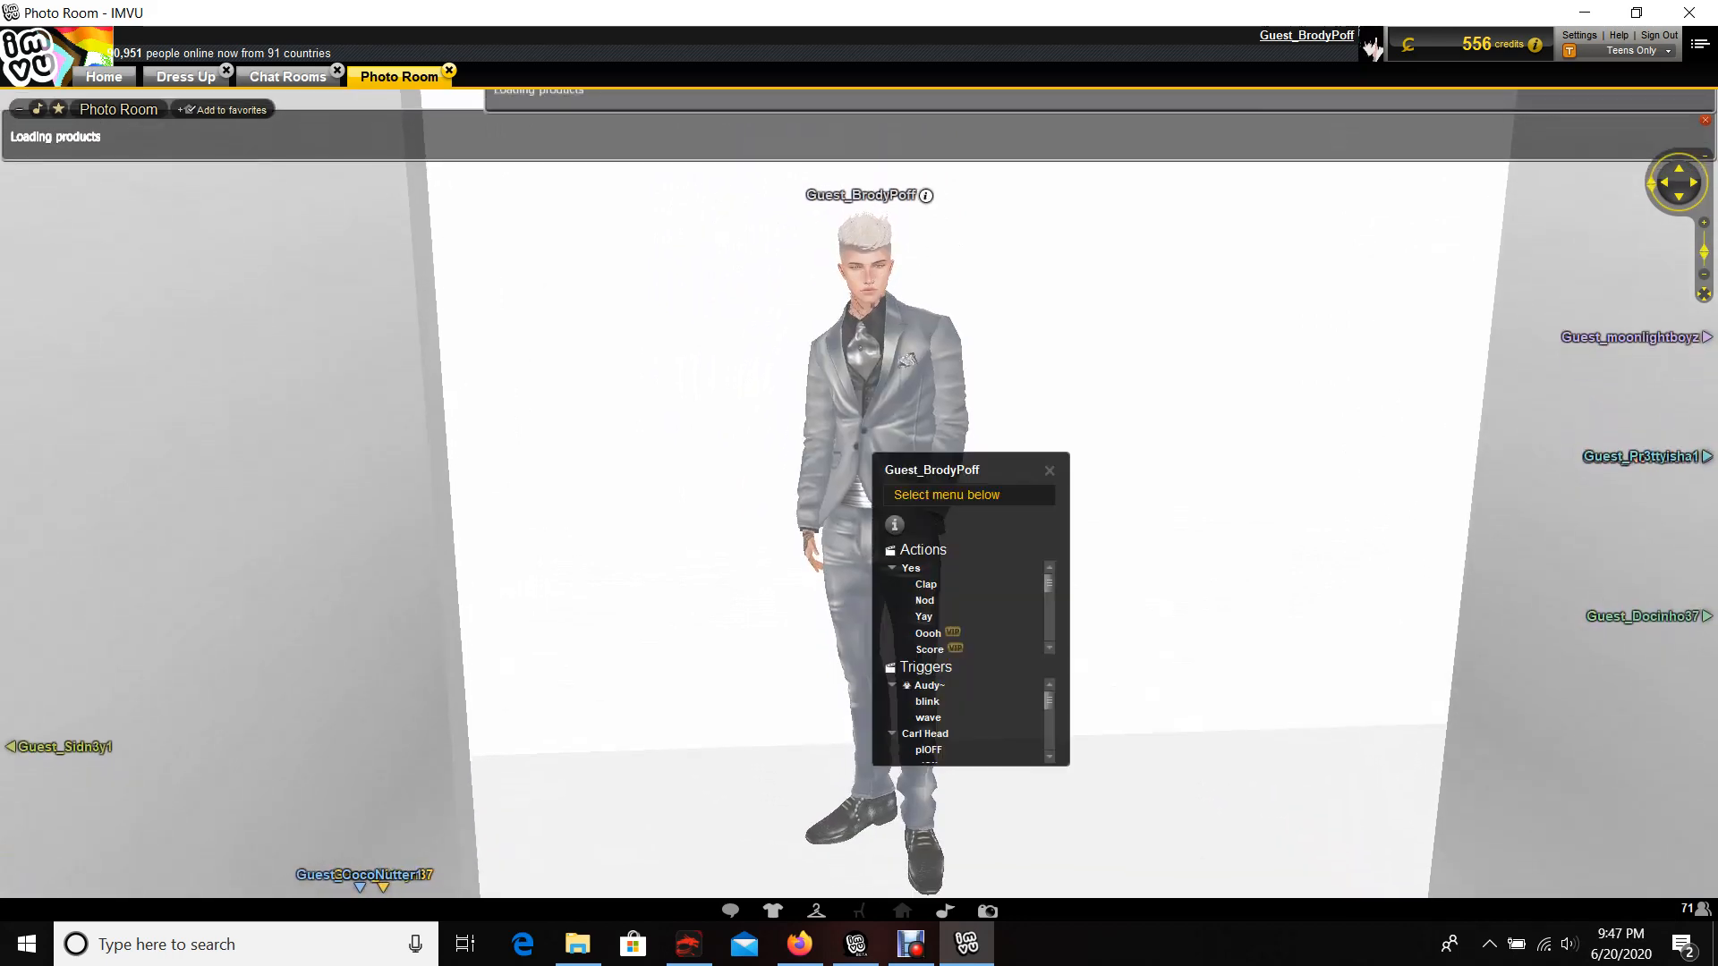
scroll(967, 611, "down", 3)
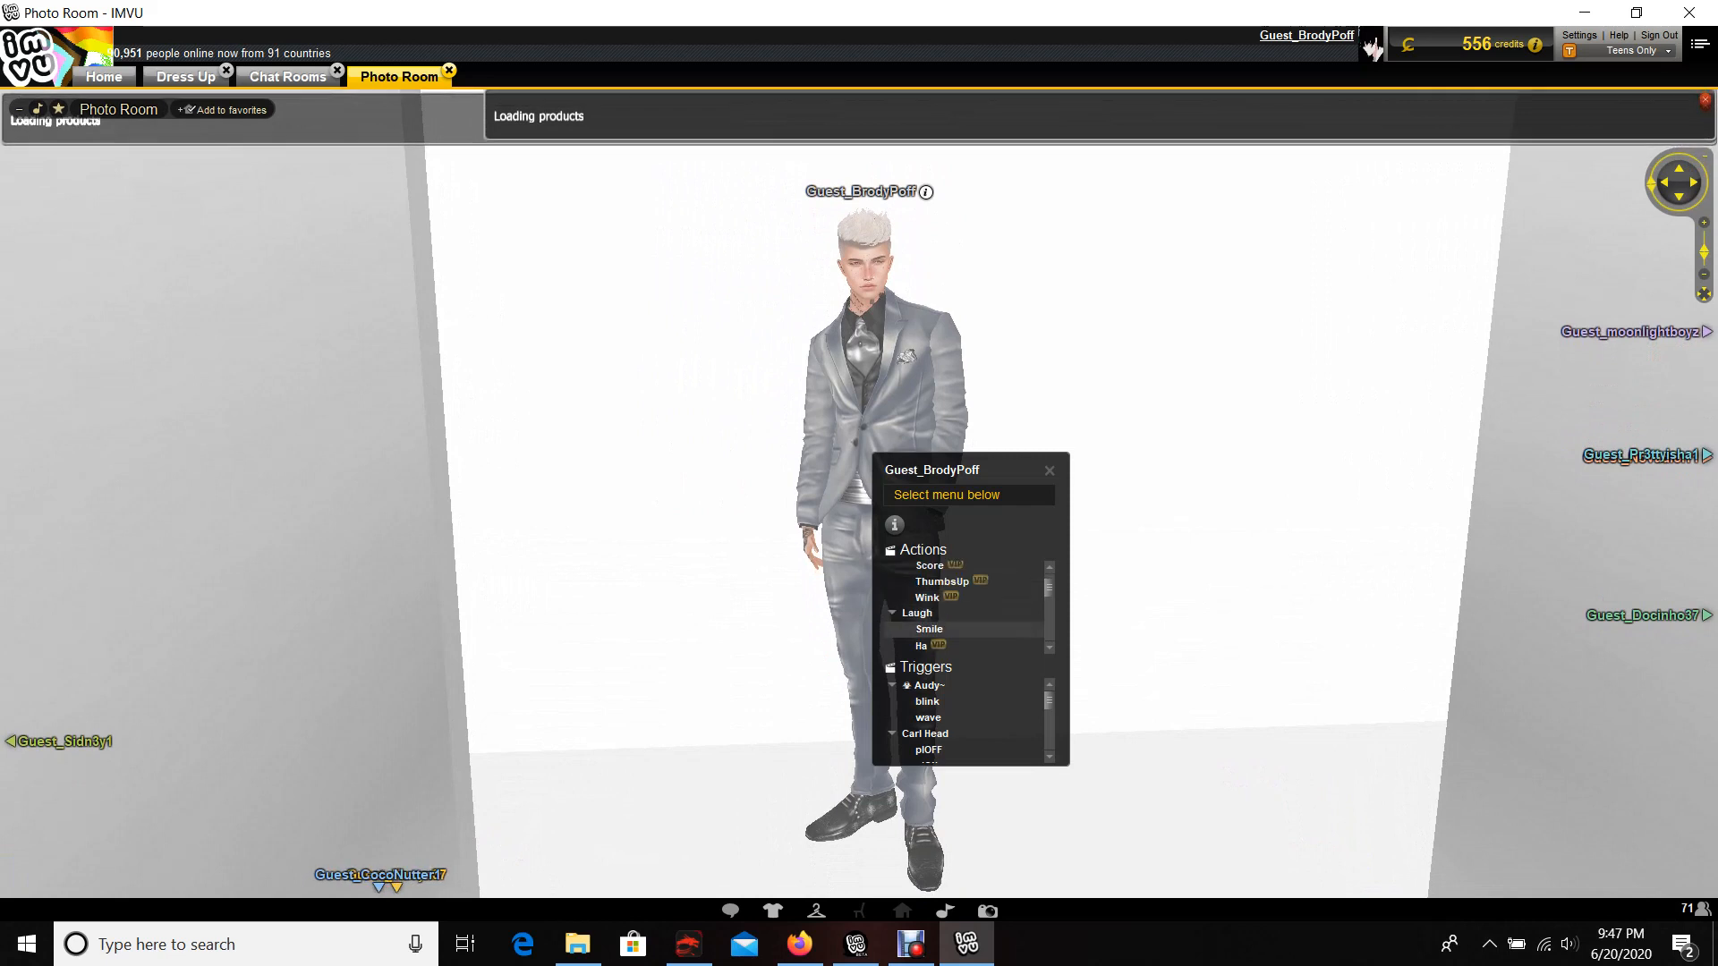
scroll(966, 611, "down", 3)
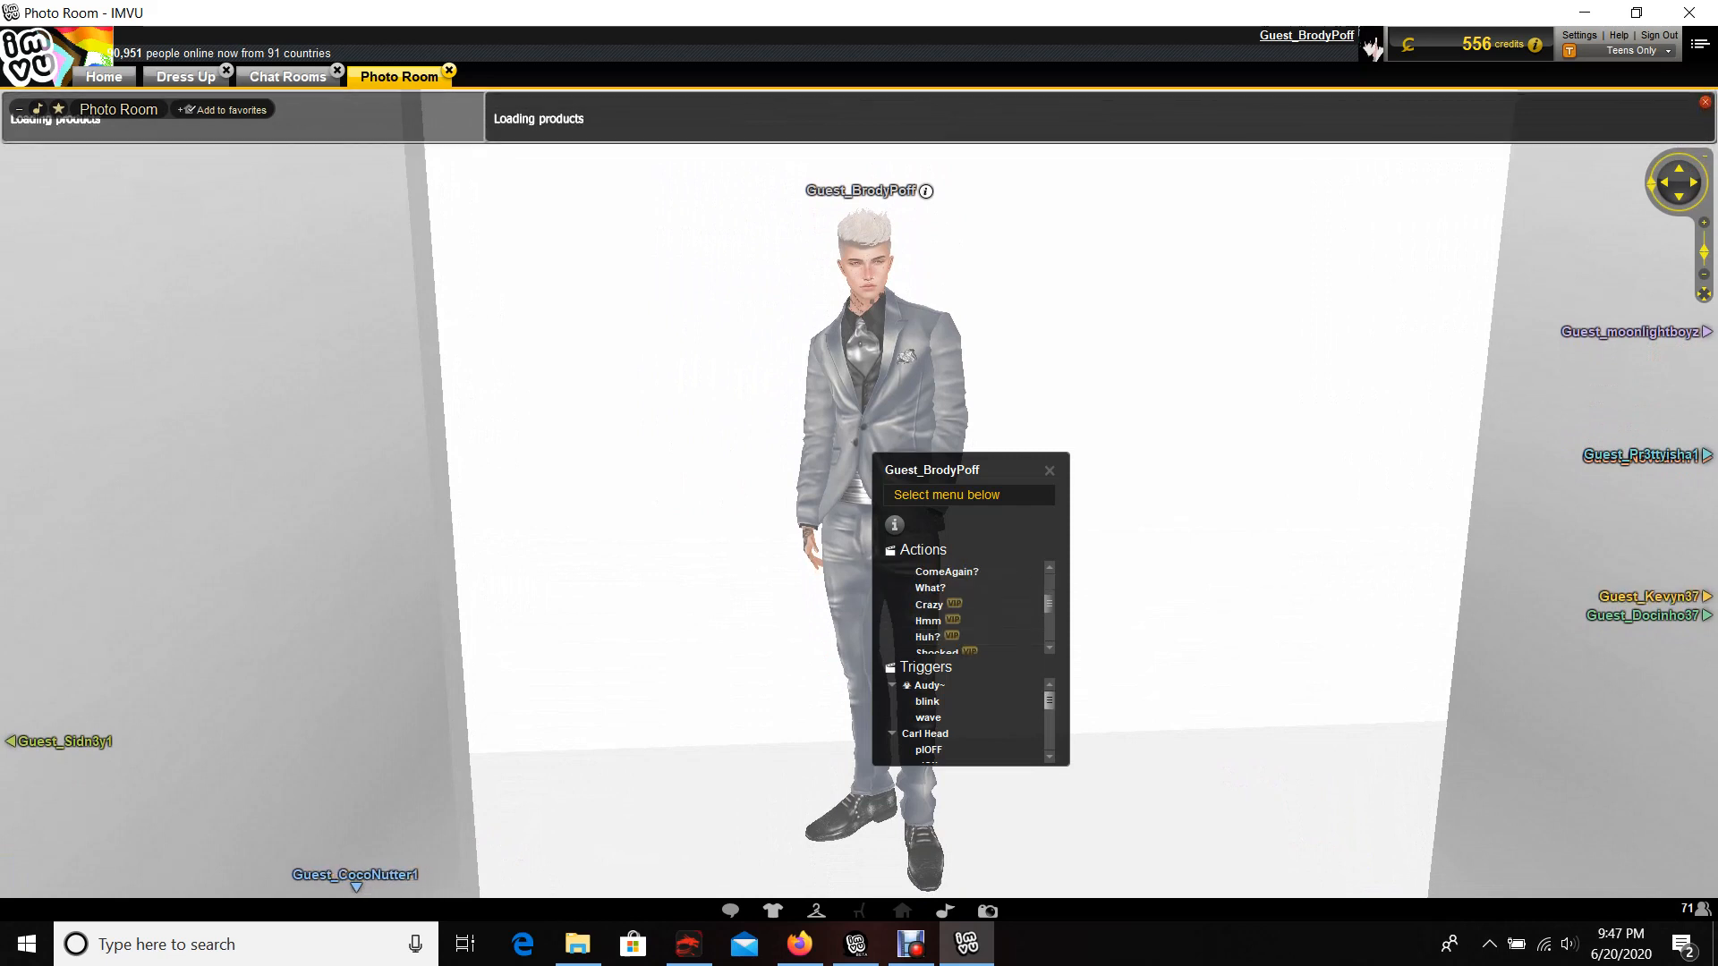
scroll(967, 712, "down", 3)
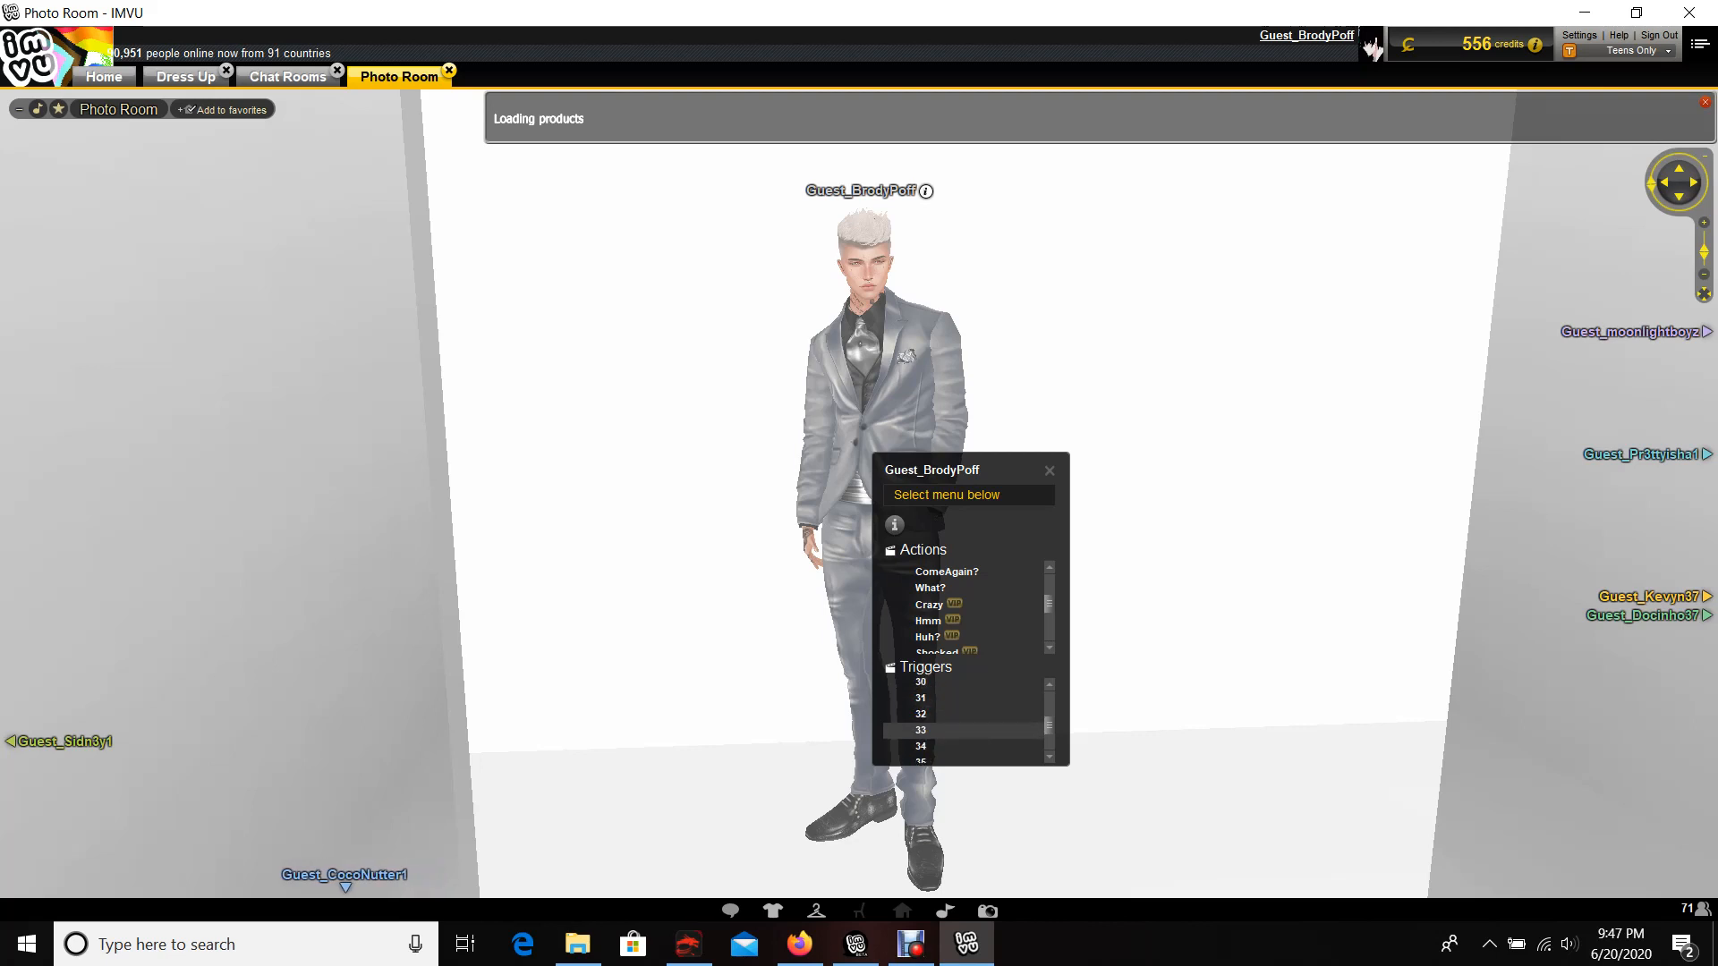
scroll(967, 719, "down", 3)
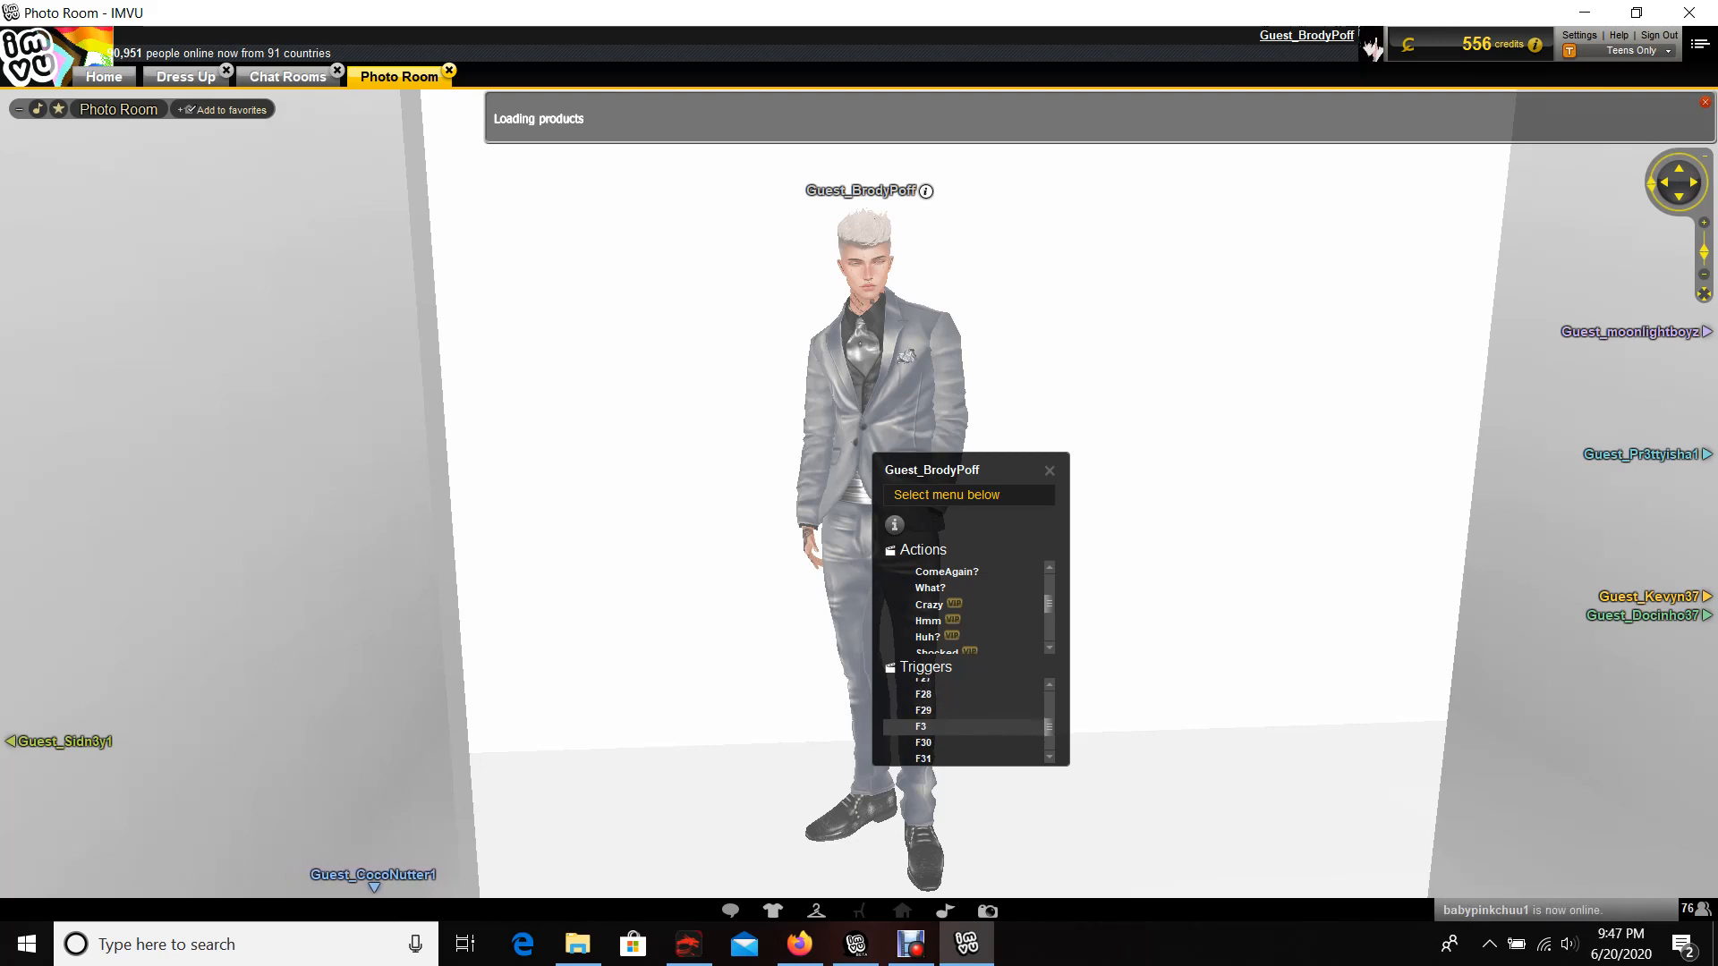
left_click(939, 734)
scroll(913, 363, "up", 3)
scroll(913, 363, "up", 2)
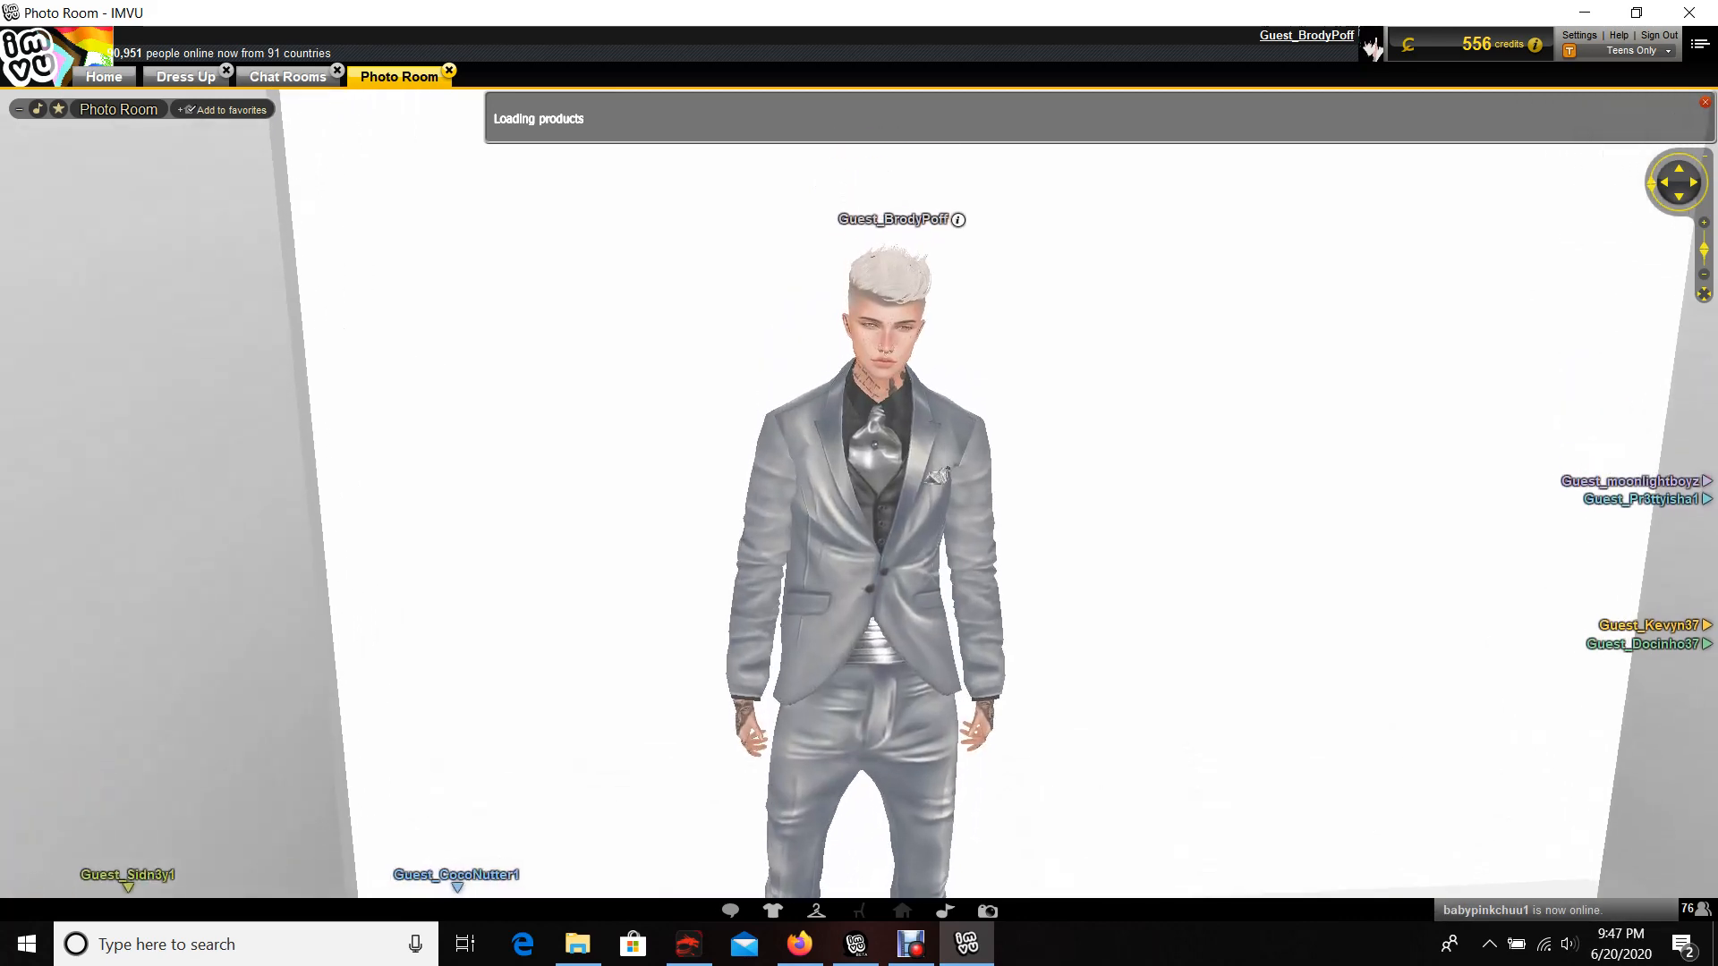
scroll(940, 490, "up", 2)
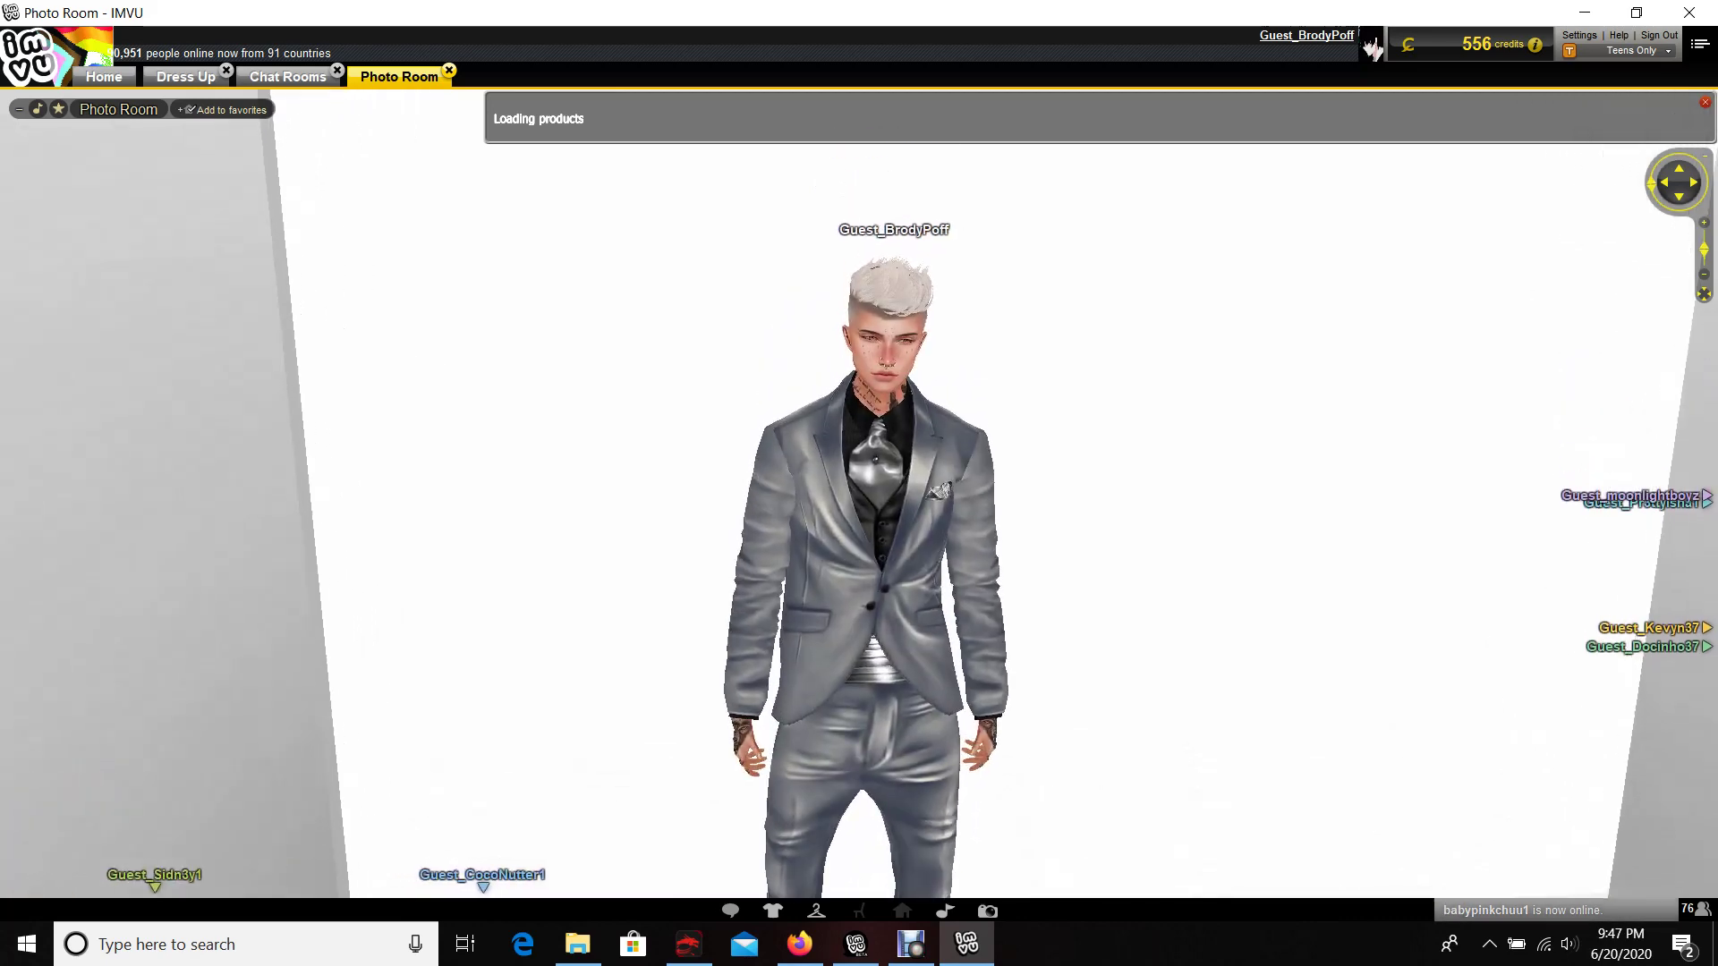
scroll(939, 490, "up", 2)
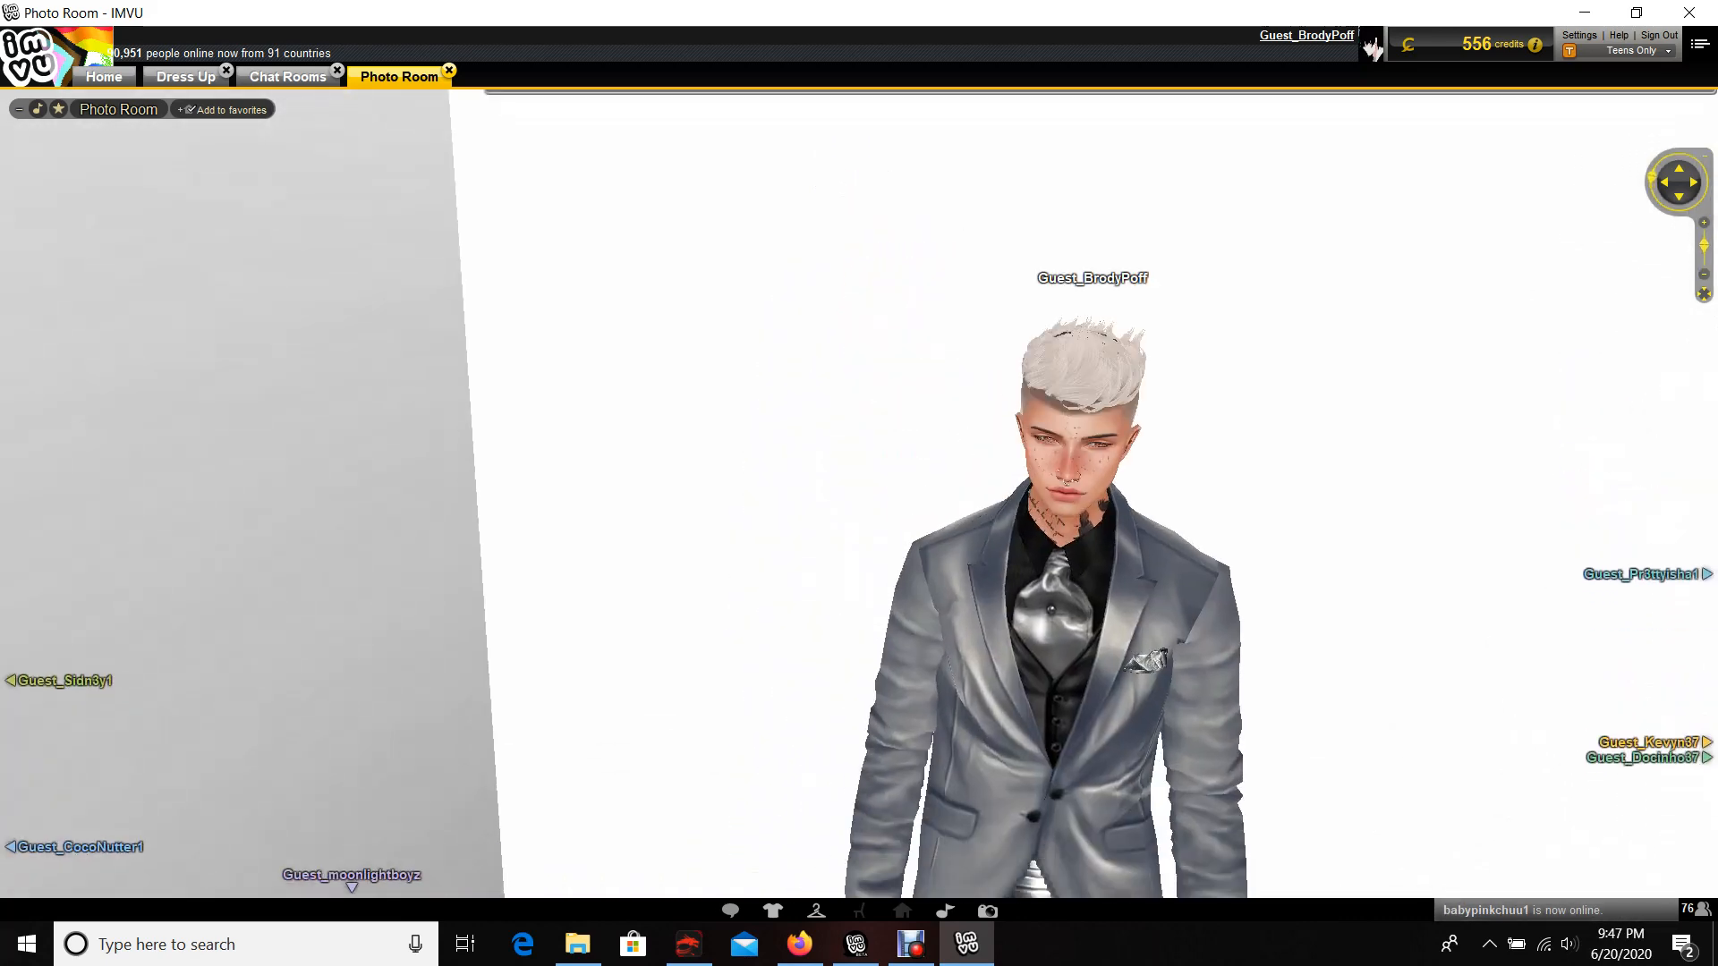
scroll(940, 490, "up", 3)
scroll(966, 403, "up", 2)
scroll(940, 490, "down", 3)
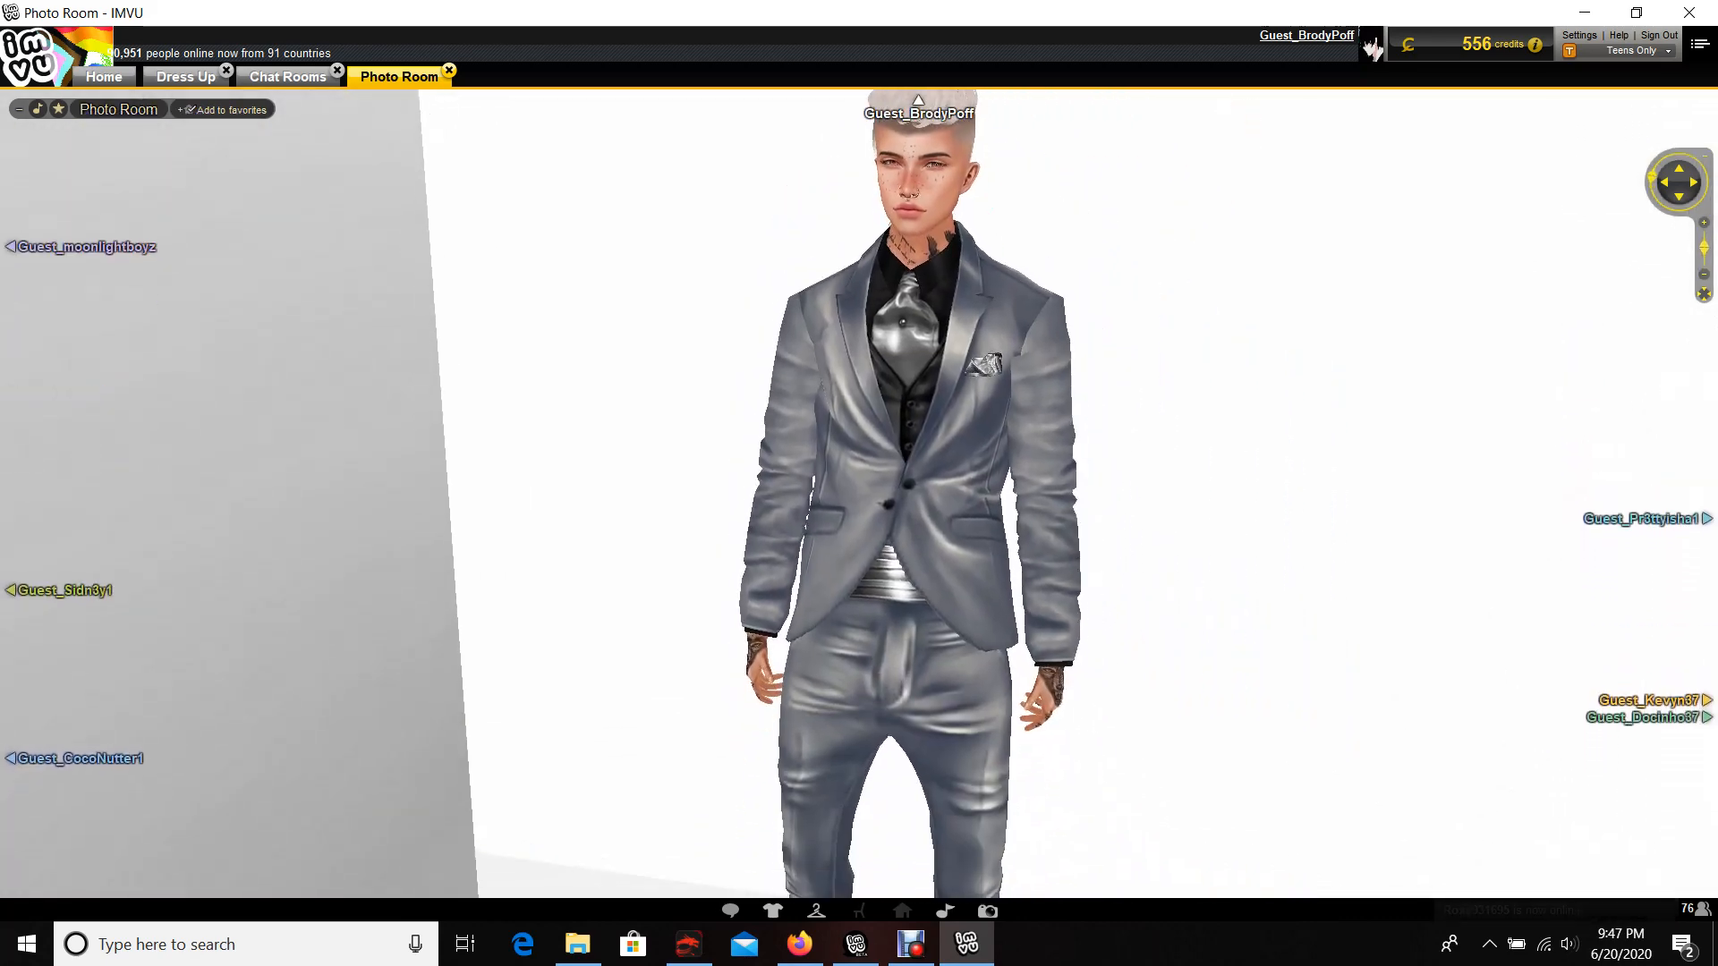
Step: Frame the camera on the avatar's head and torso and enter photo capture mode
left_click_drag(941, 491, 940, 402)
left_click(899, 504)
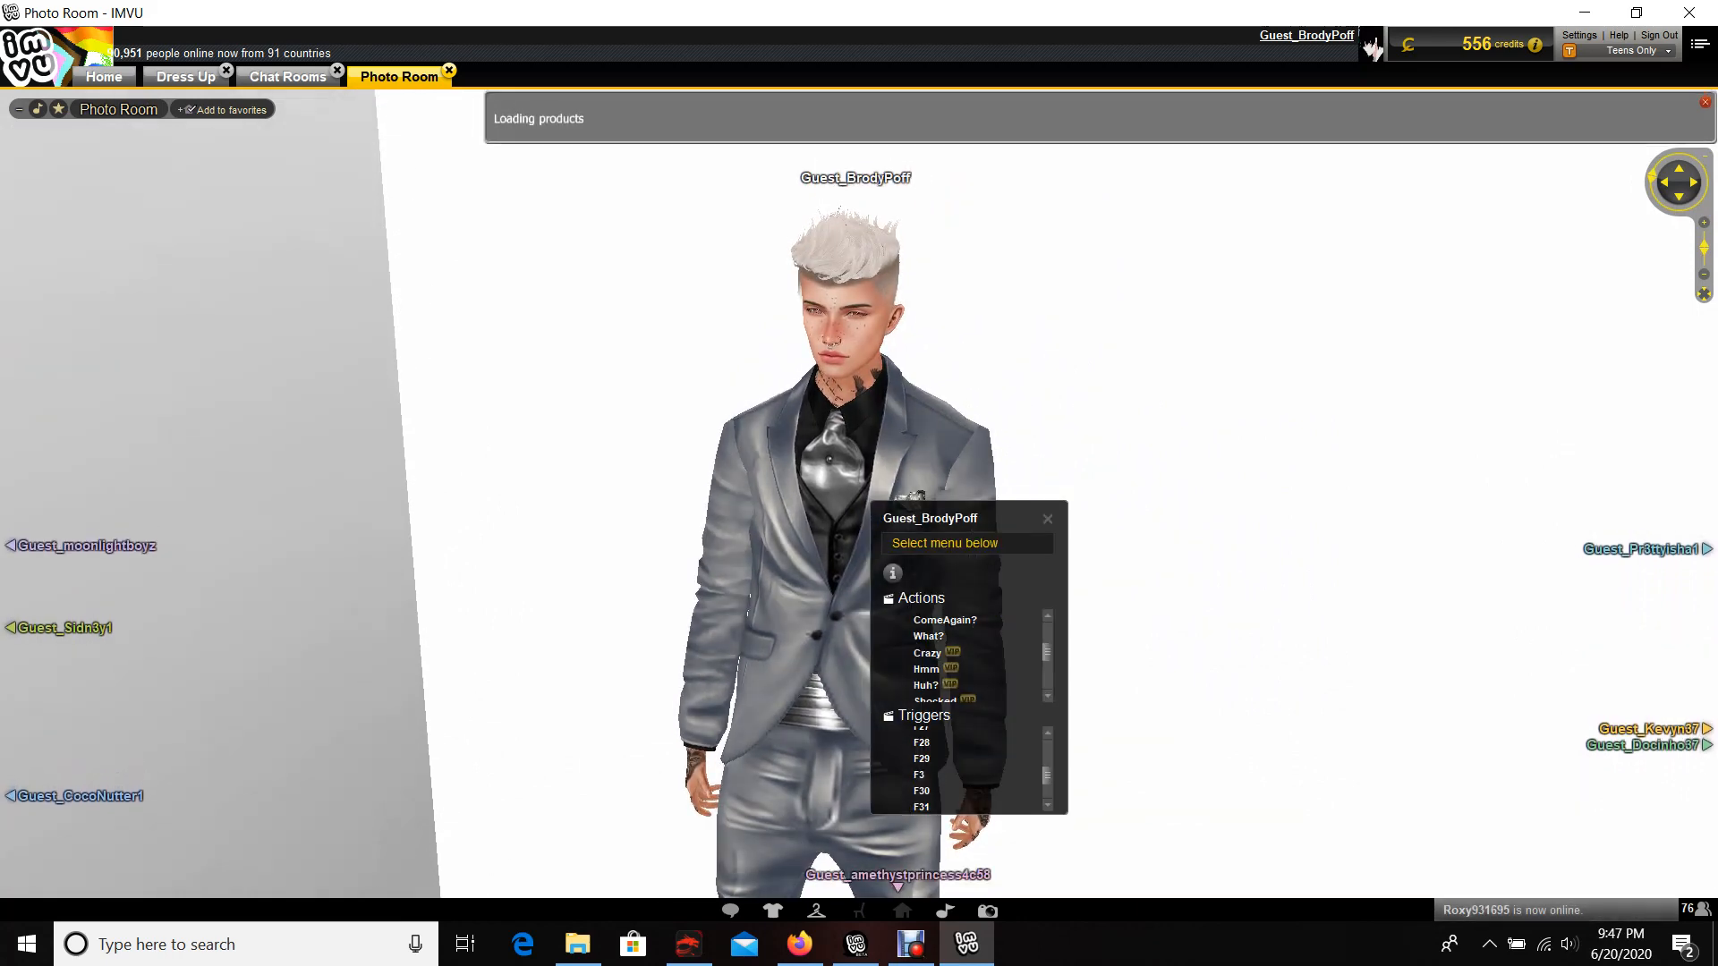
key("Escape")
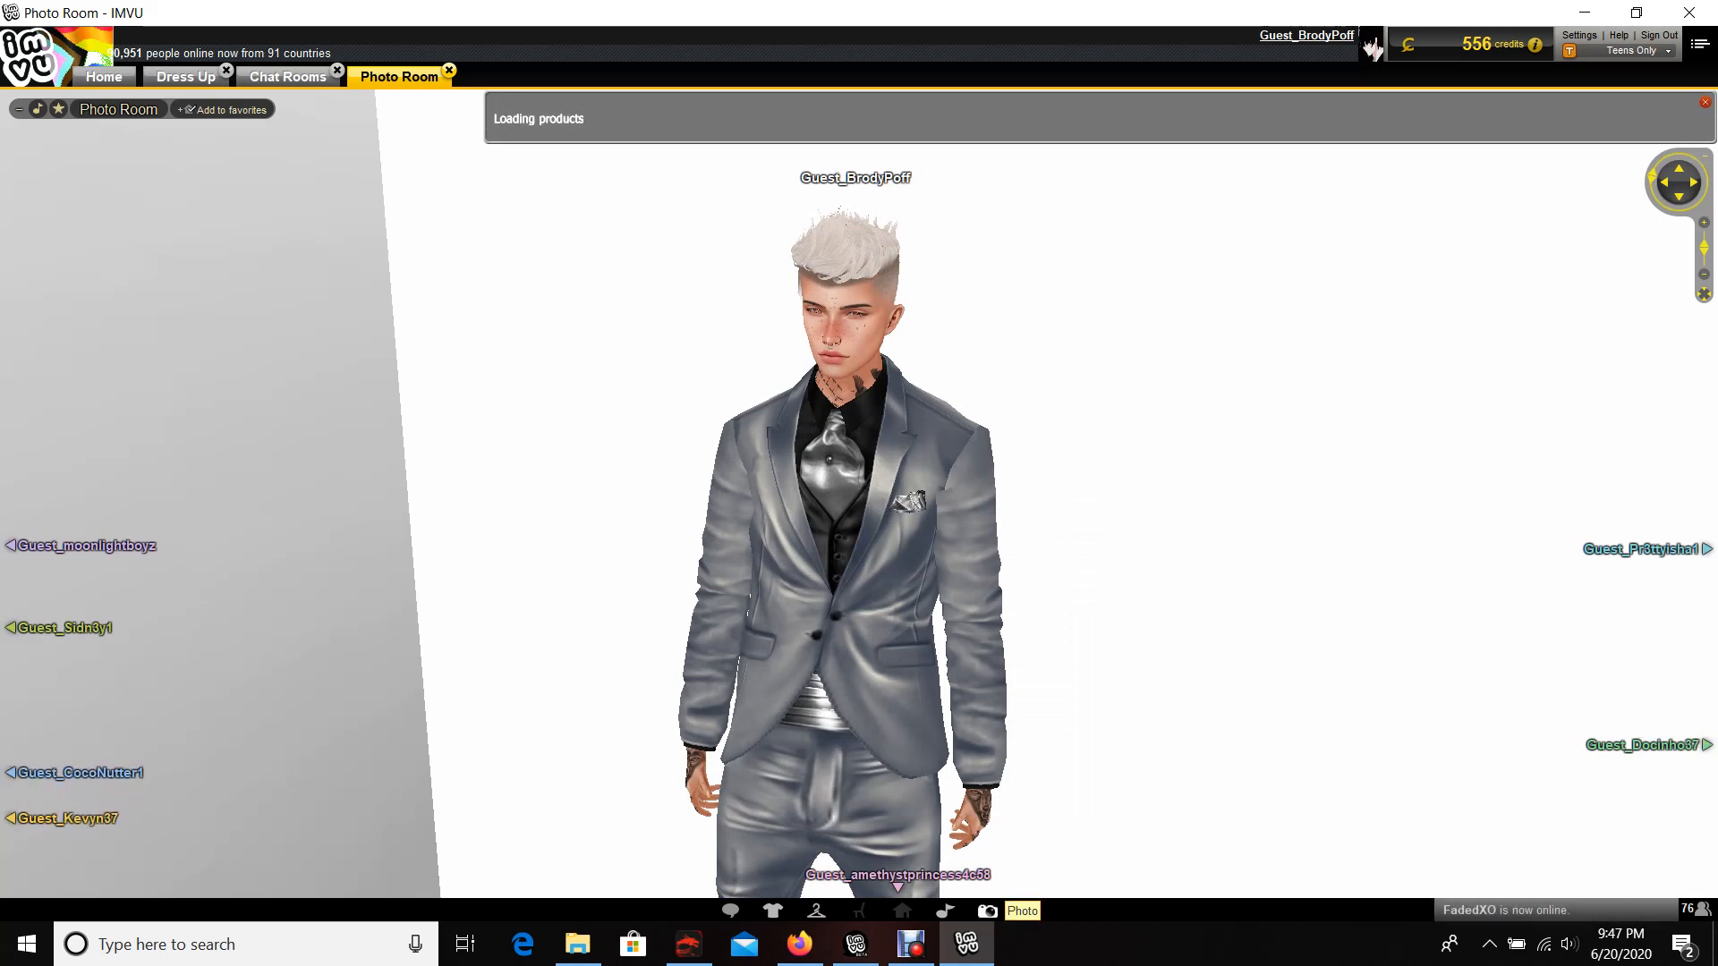
left_click(986, 911)
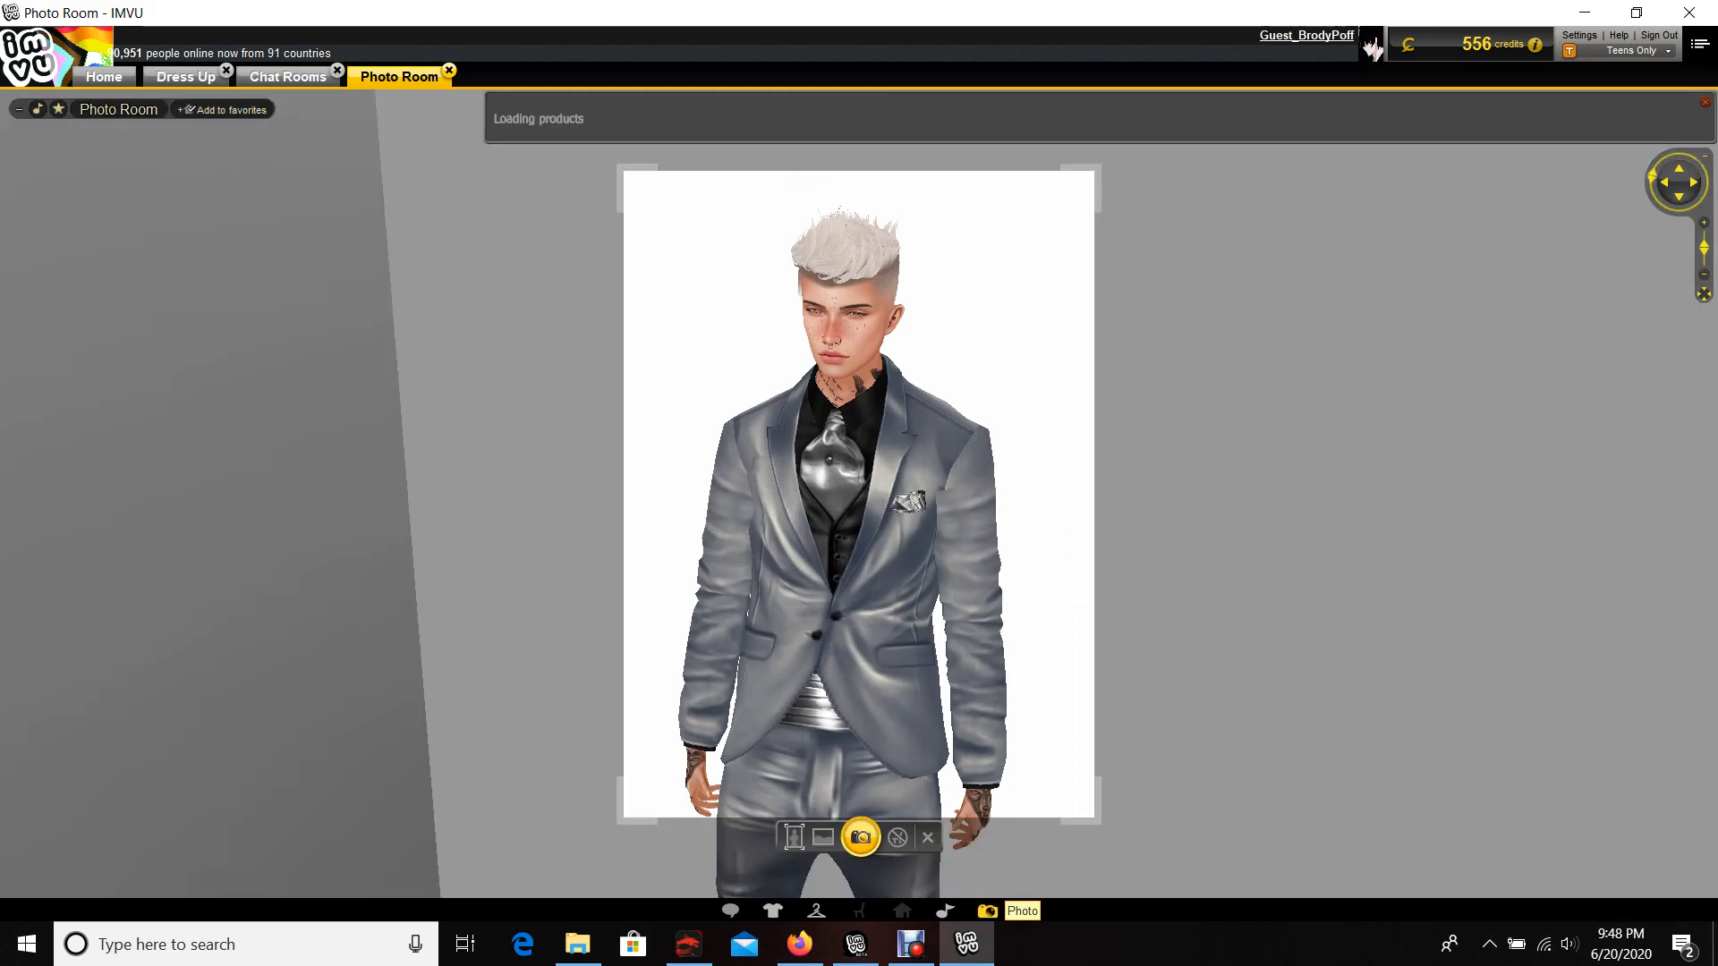
Step: Take a portrait snapshot of the grey-suited avatar against the white backdrop
left_click(823, 839)
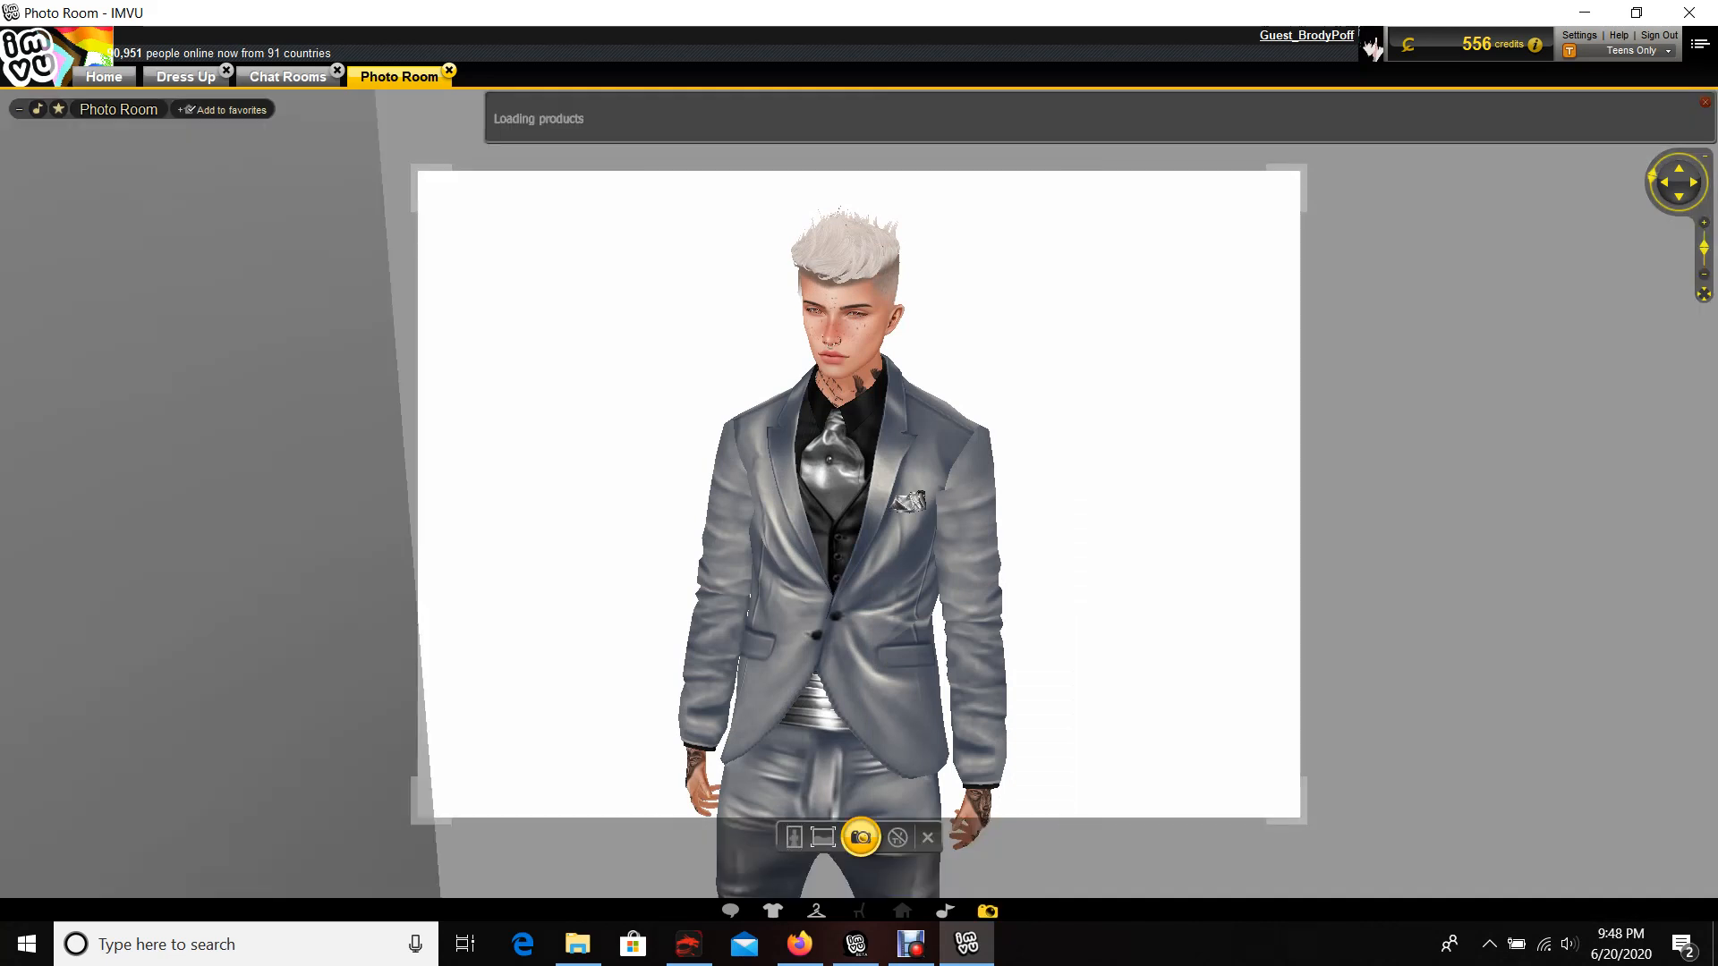
left_click(793, 838)
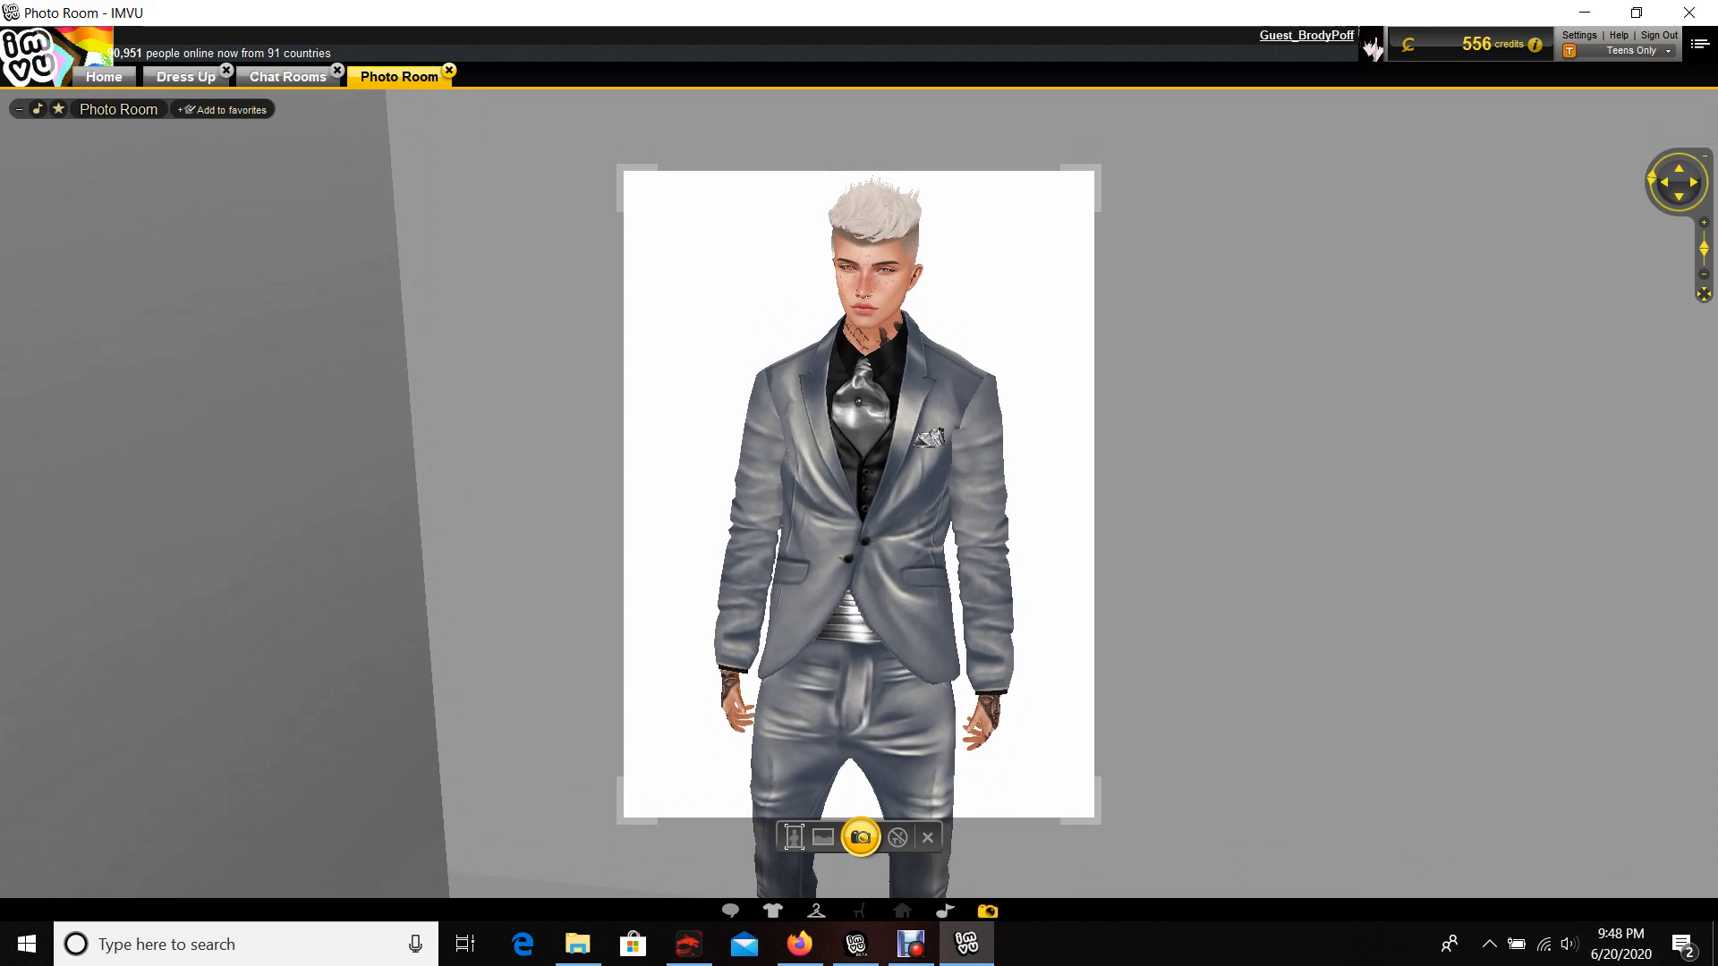
left_click(861, 837)
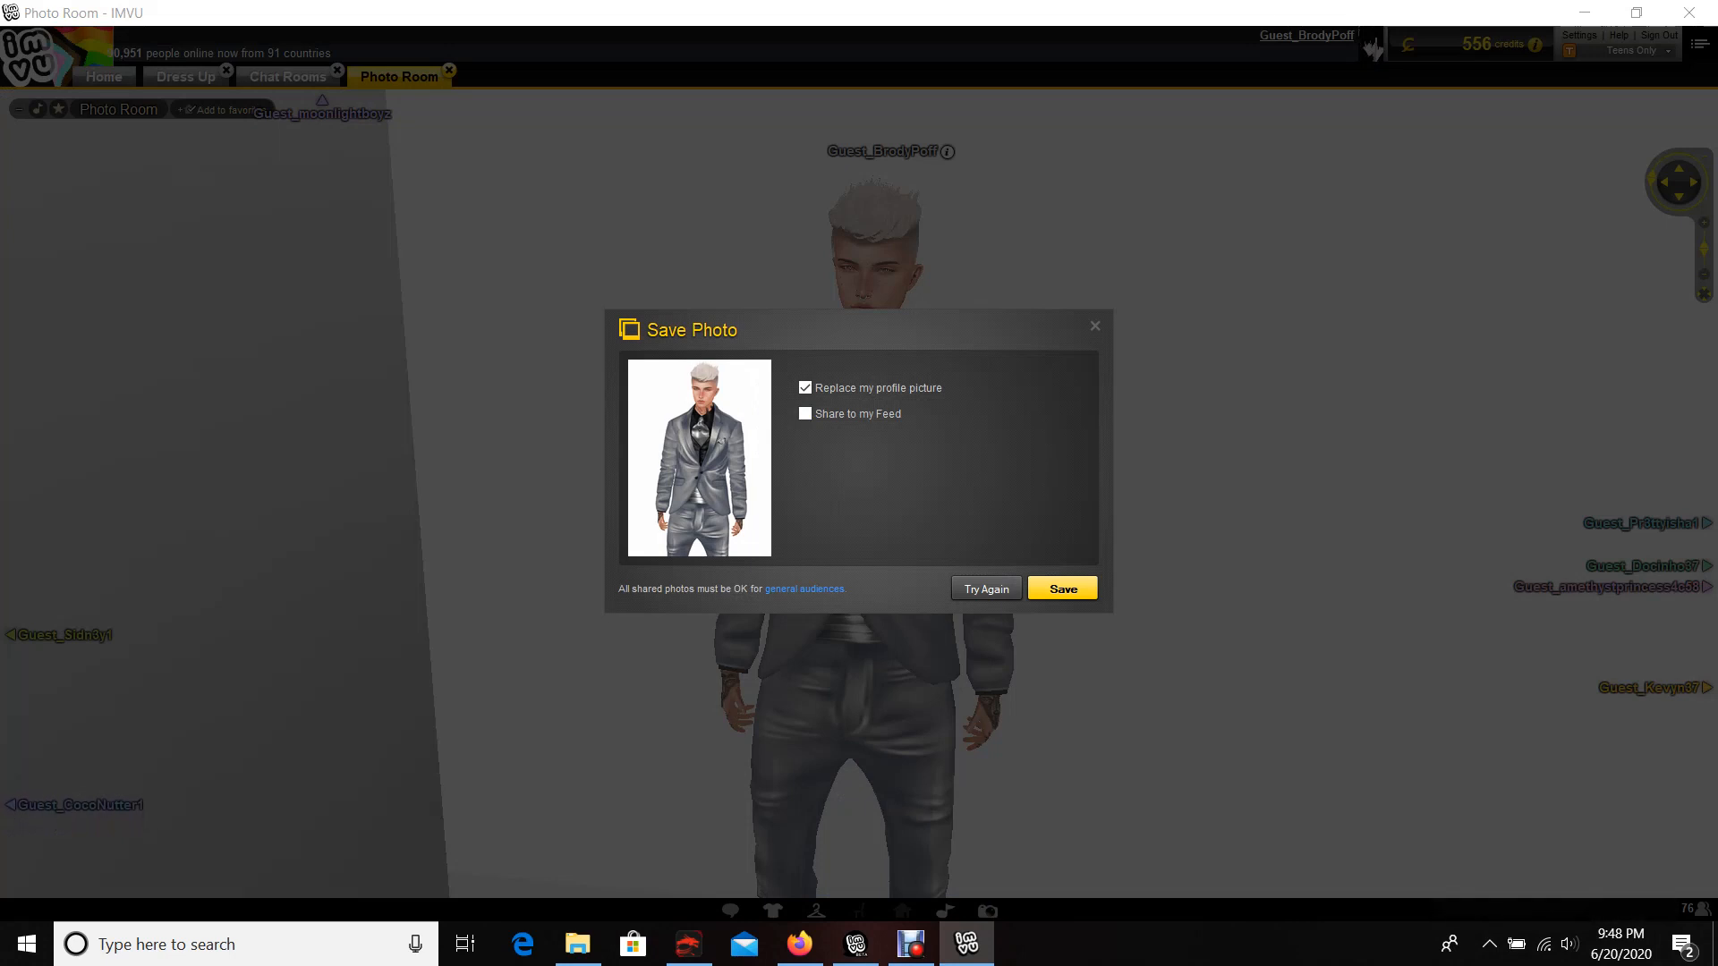
Step: Save the photo shared to the feed without replacing the profile picture, then go home
left_click(807, 414)
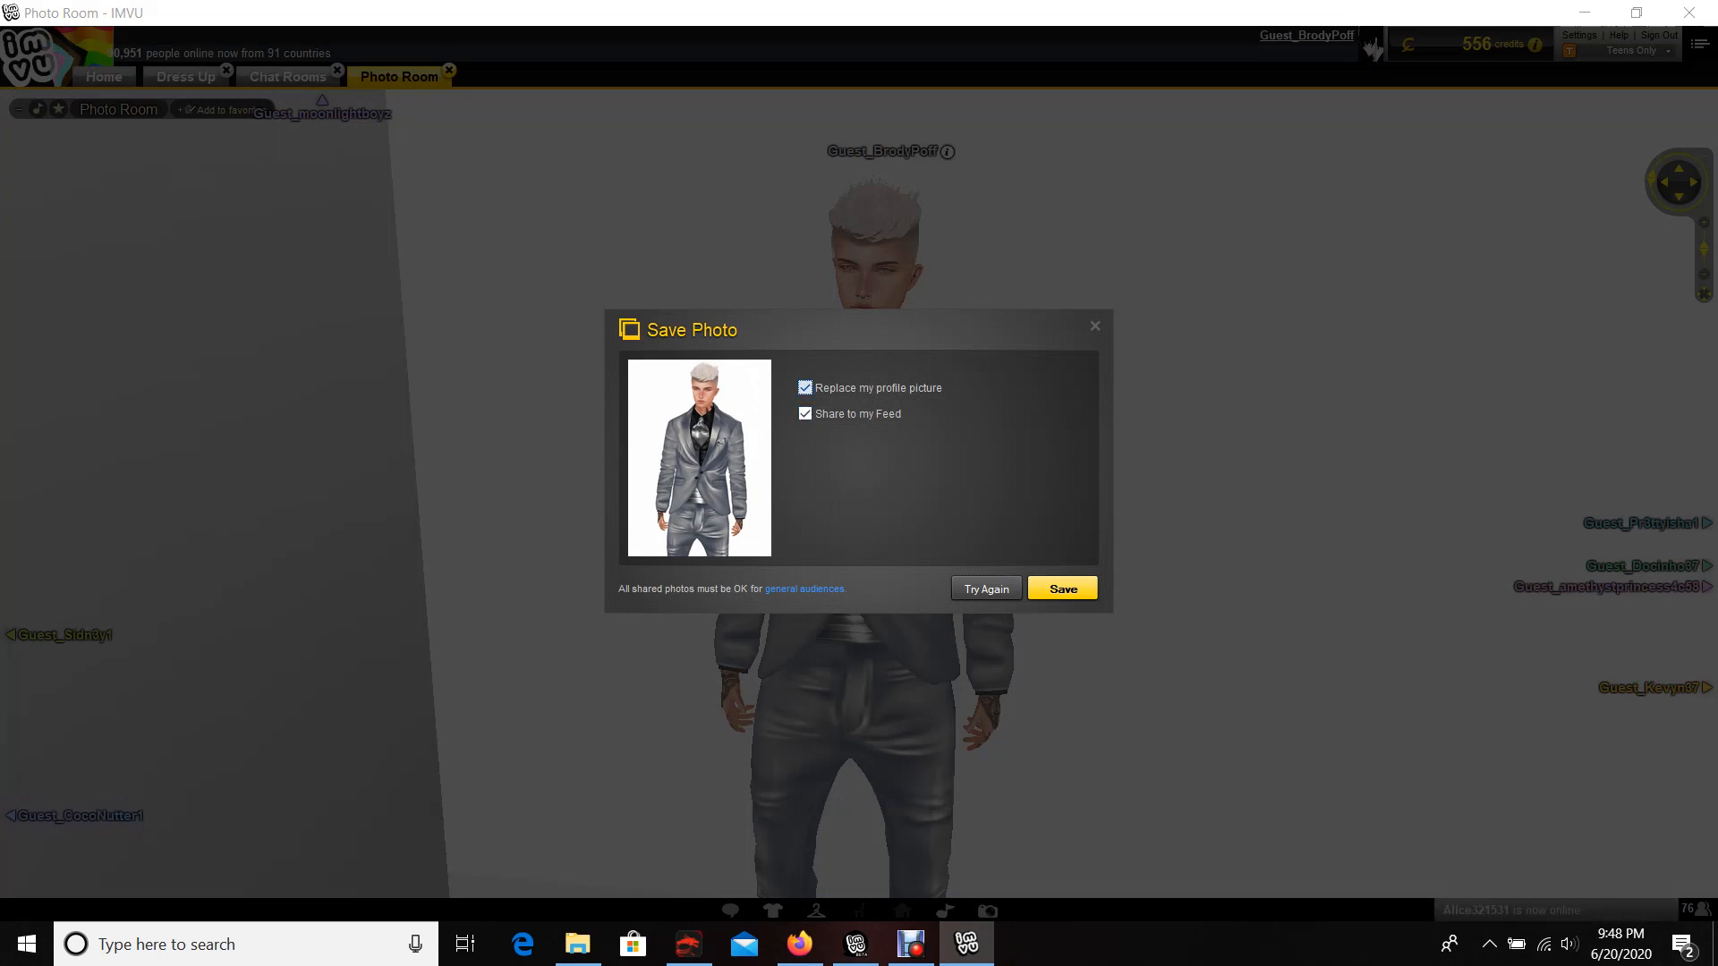
left_click(805, 388)
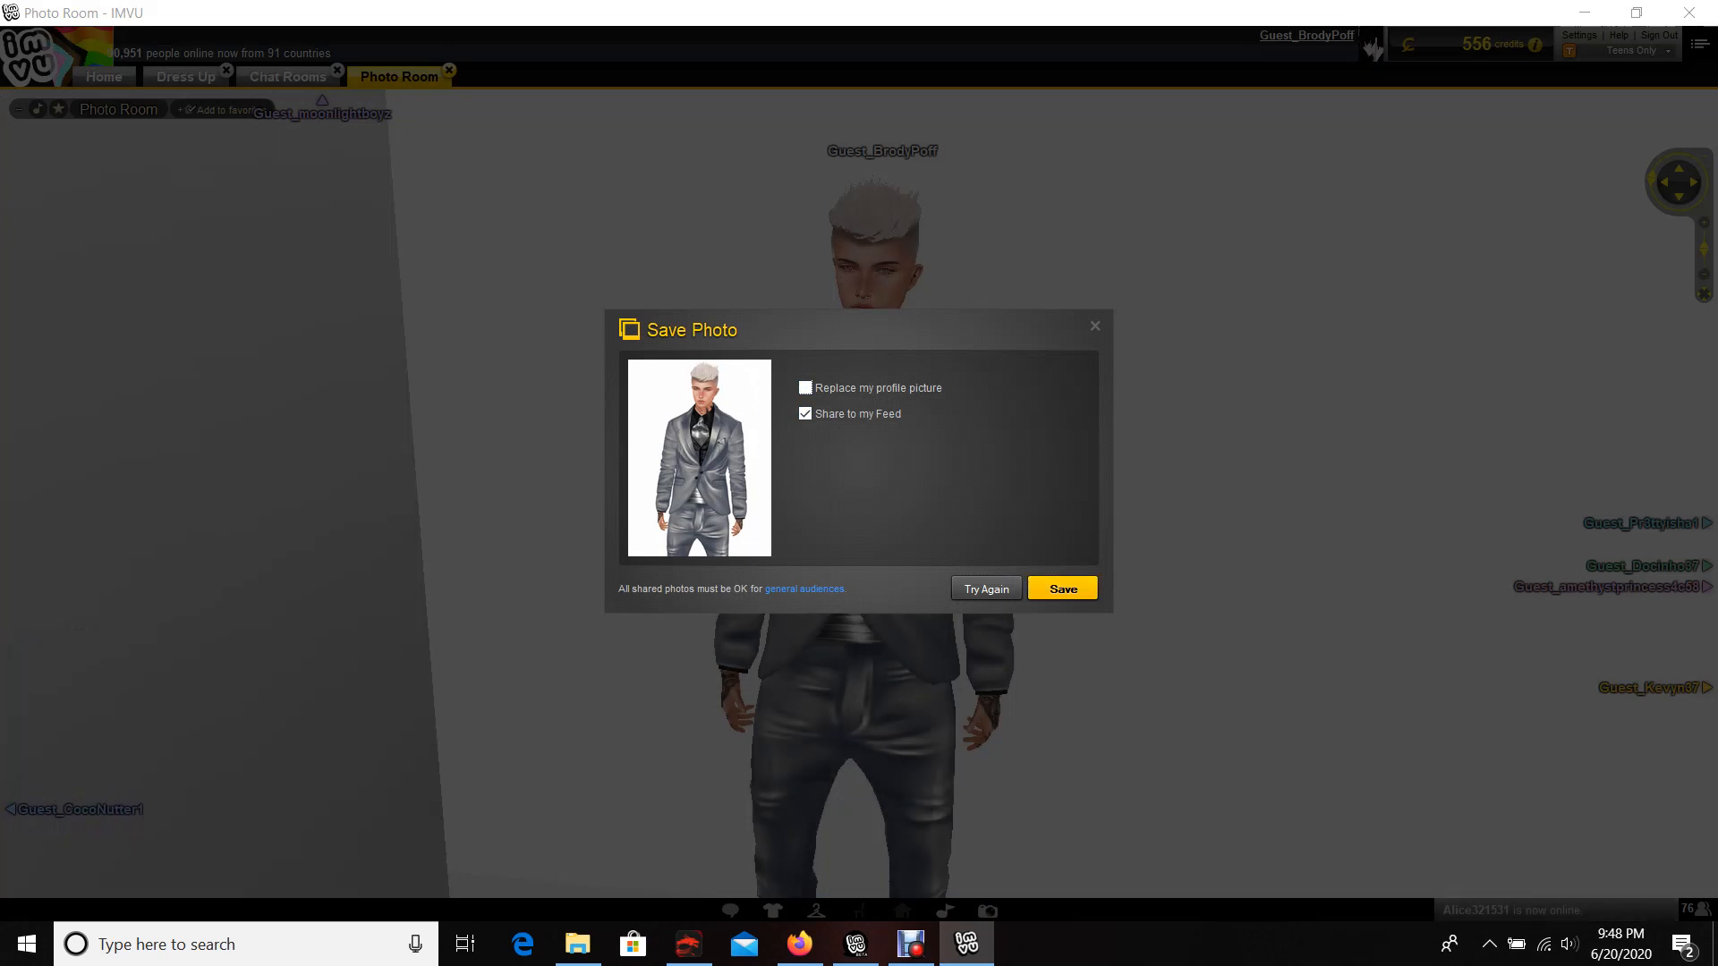
left_click(1063, 590)
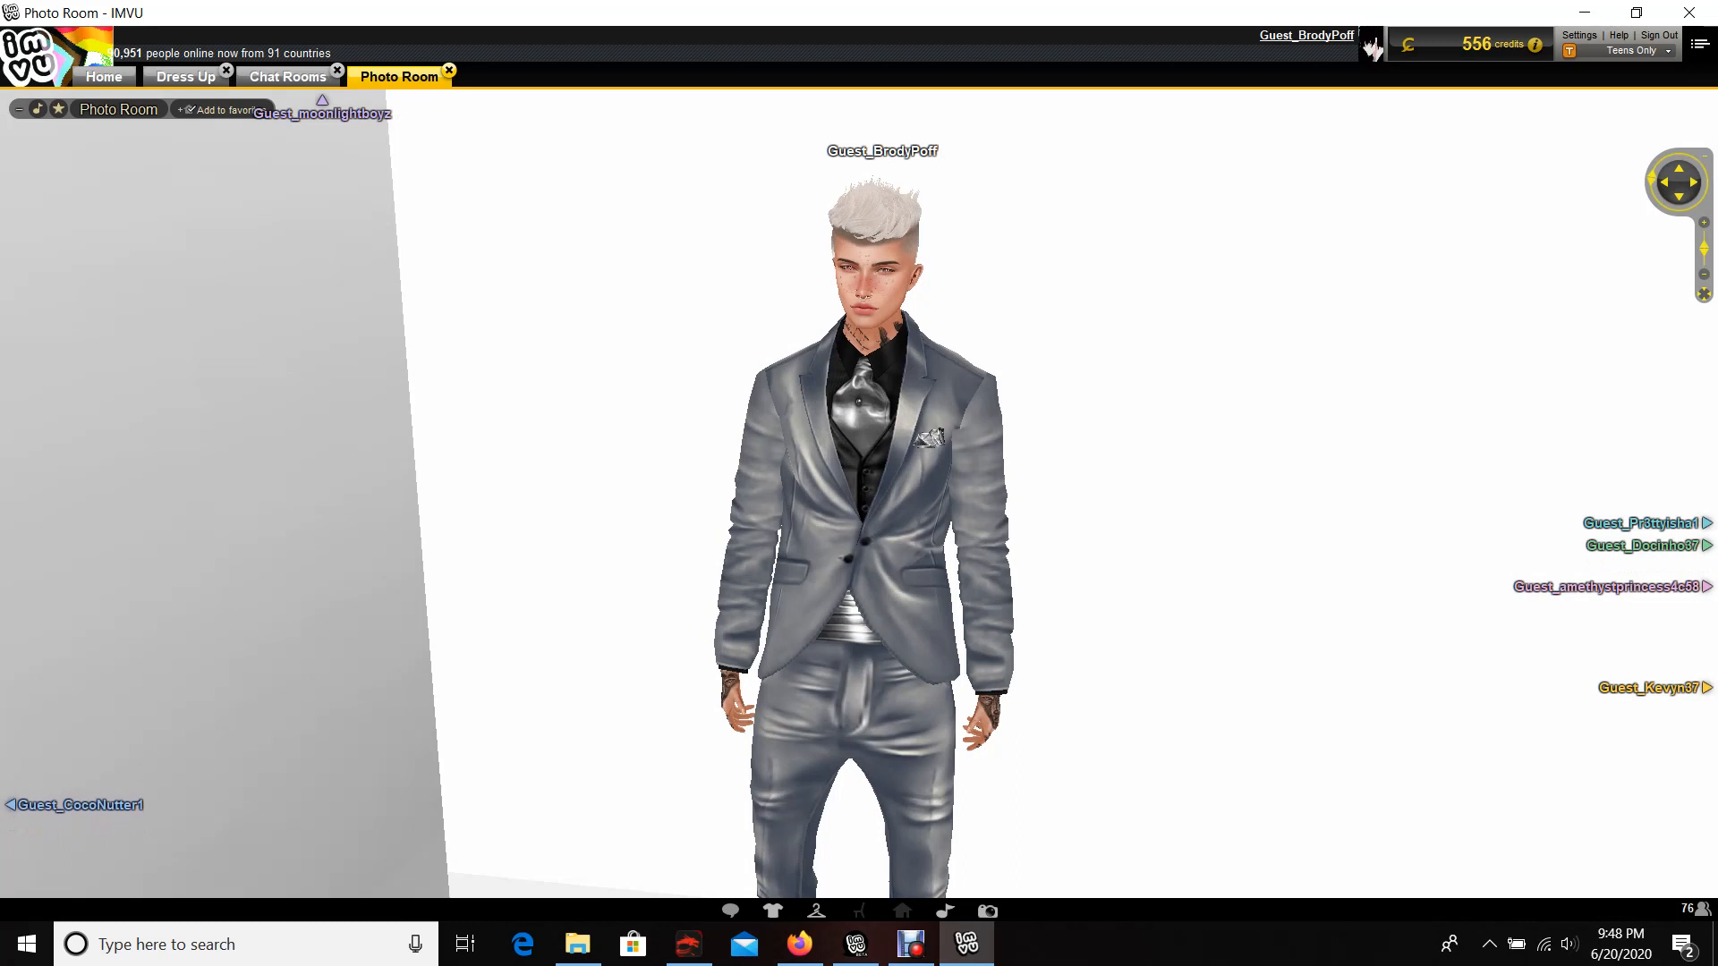
left_click(104, 75)
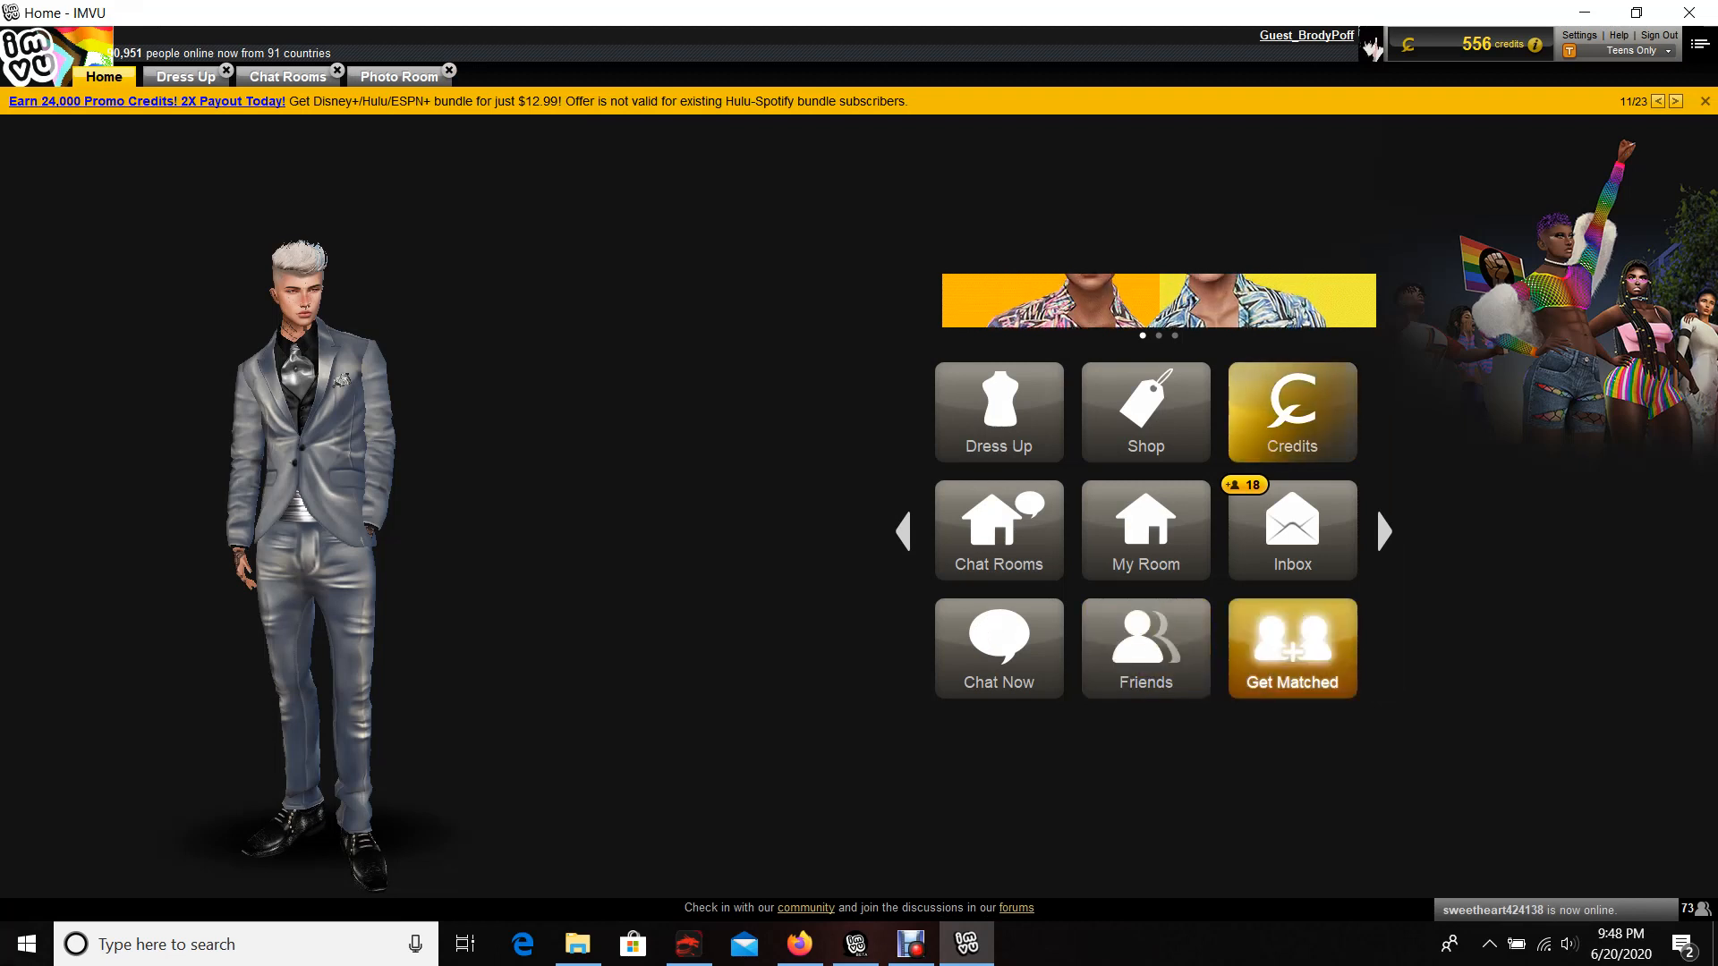
Step: View the new grey-suit post at the top of the IMVU Next feed and dismiss the Flash notice
left_click(1384, 532)
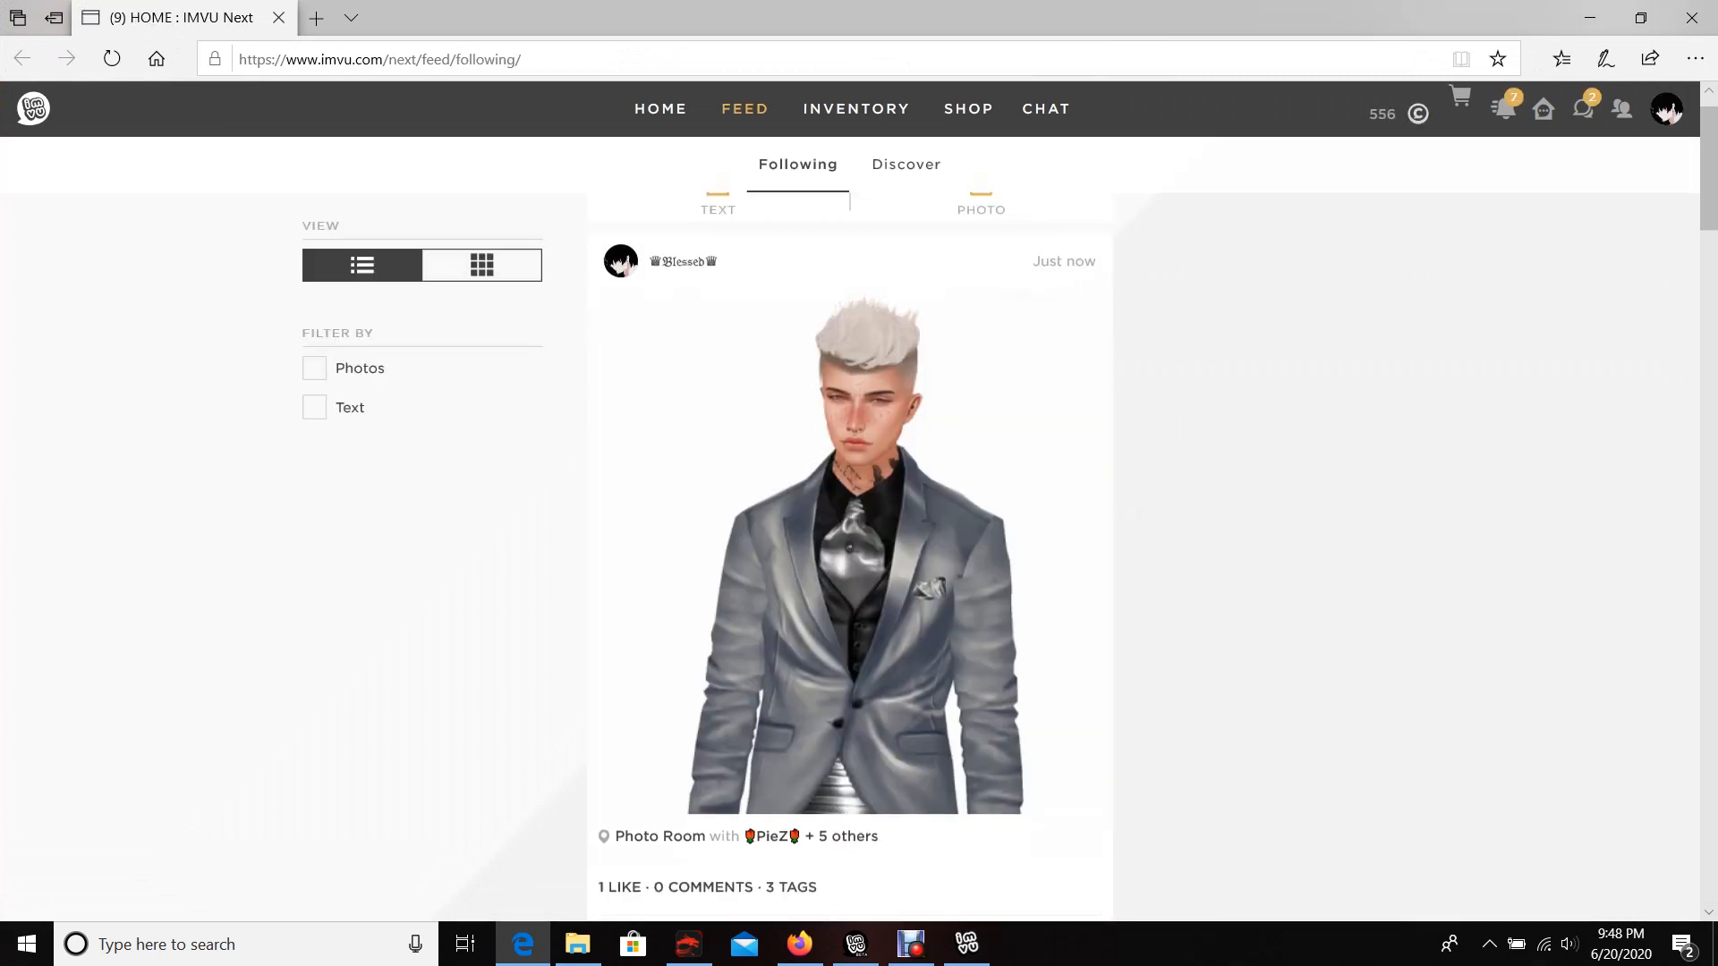
scroll(859, 537, "down", 3)
scroll(859, 537, "up", 3)
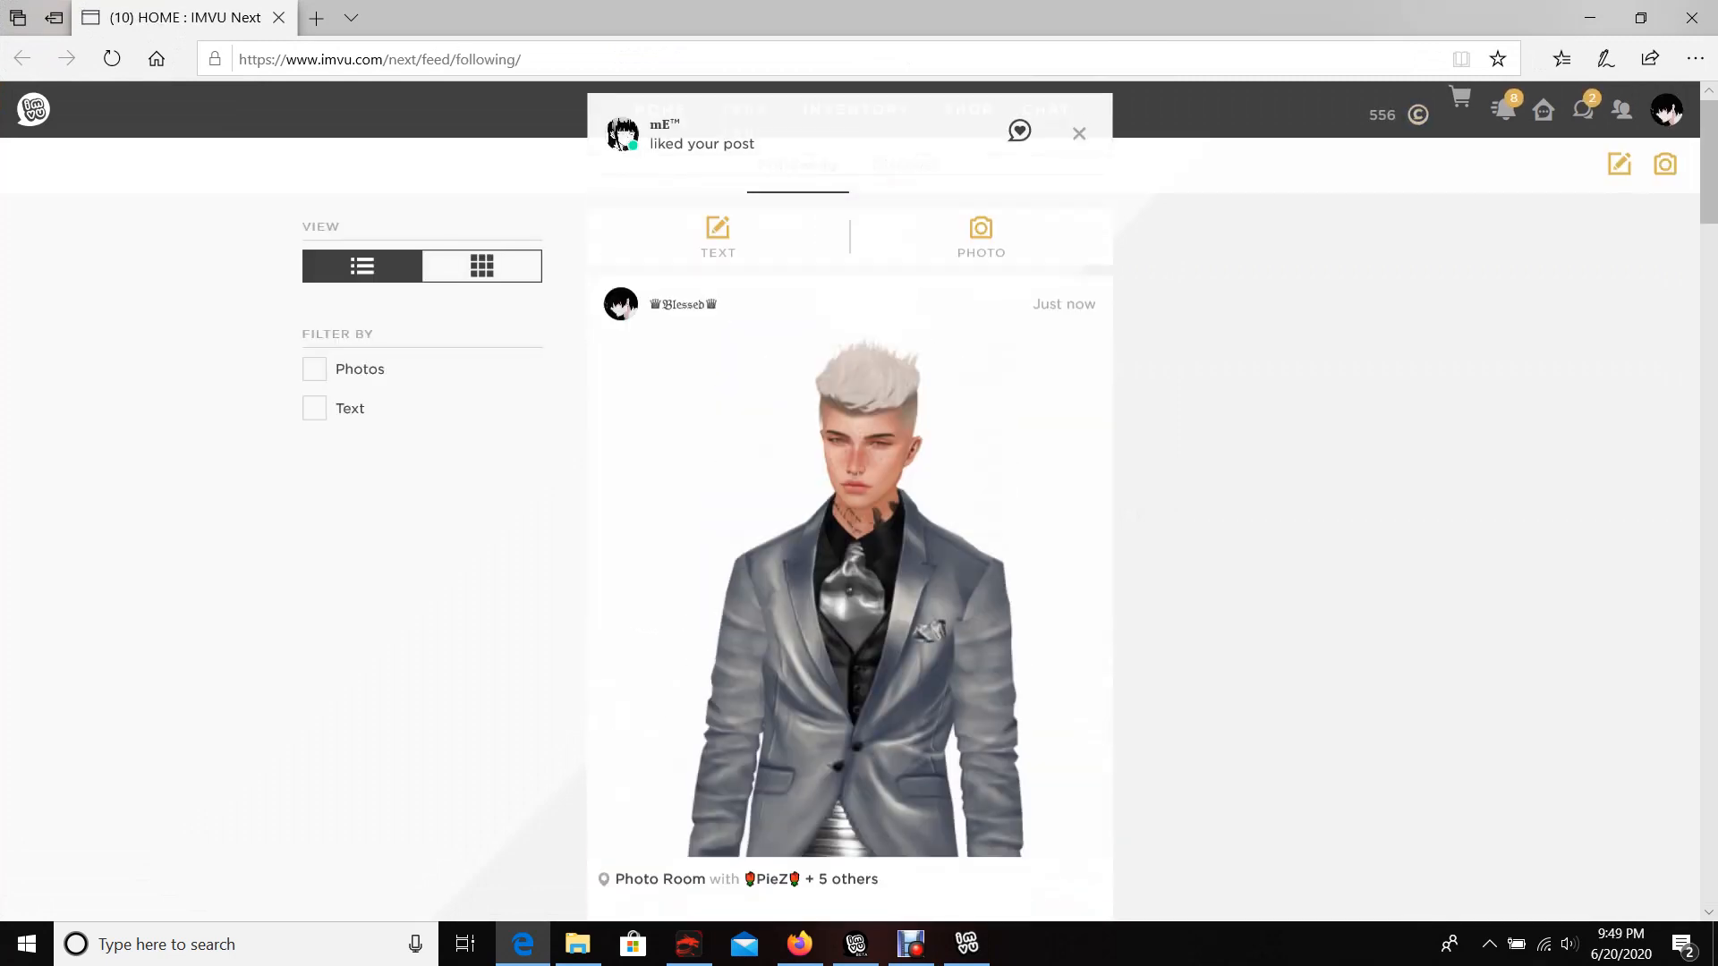
scroll(859, 537, "down", 1)
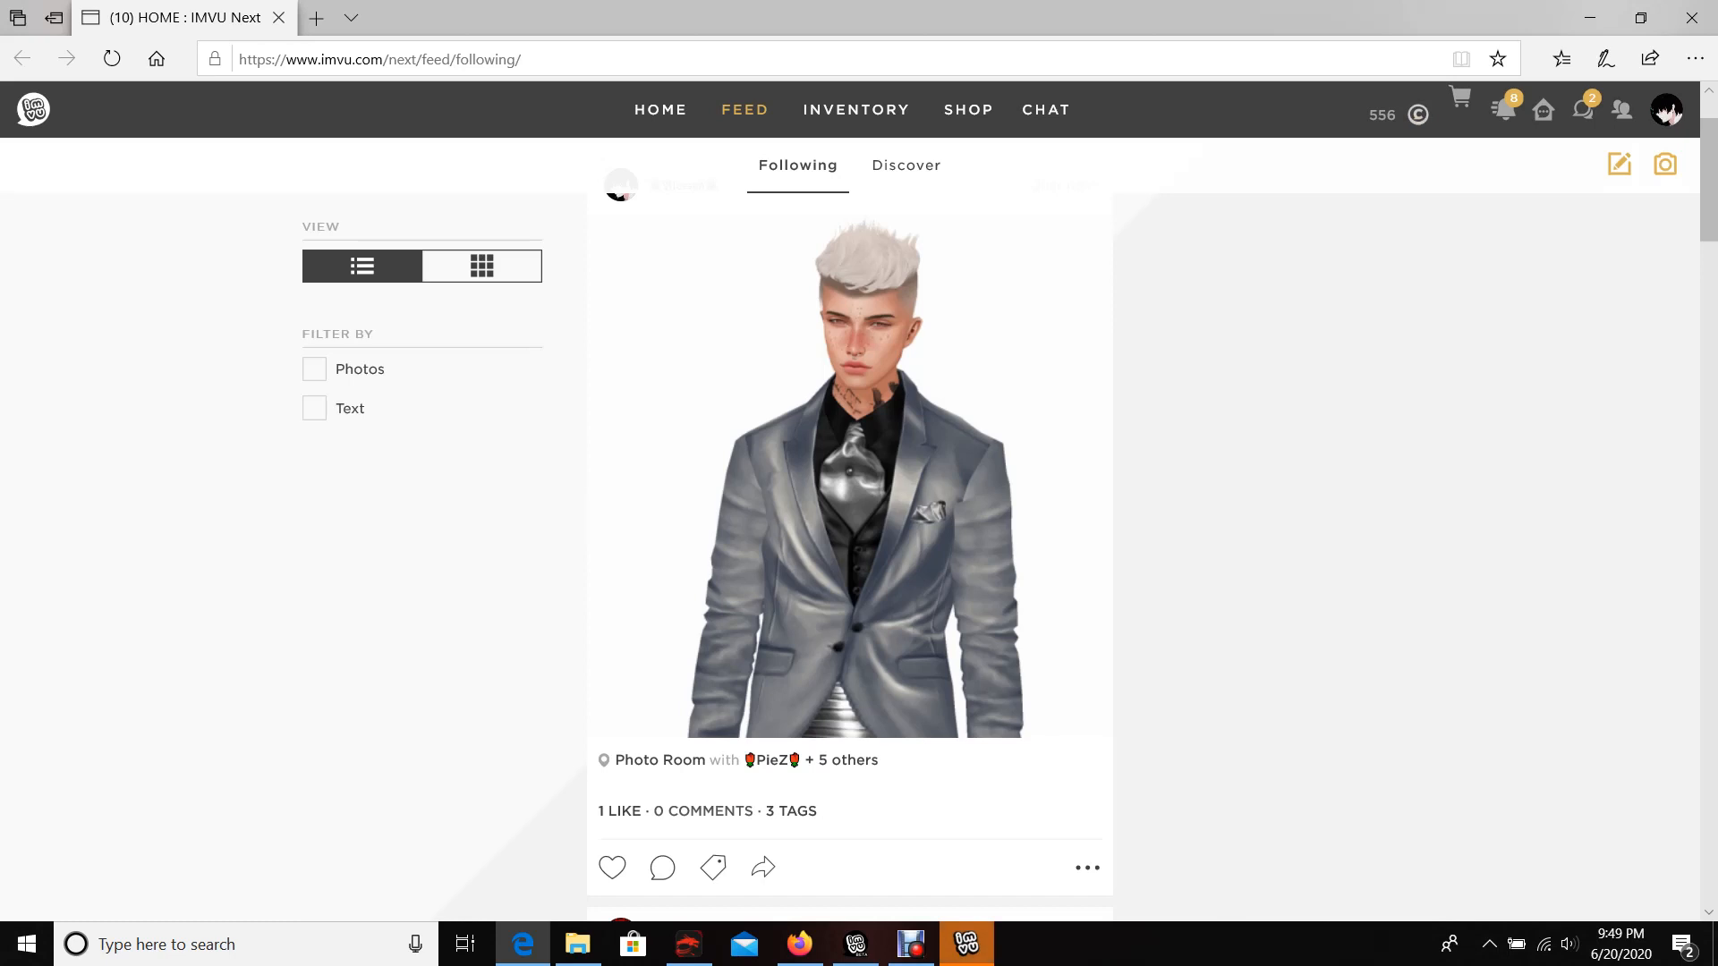
left_click(1088, 867)
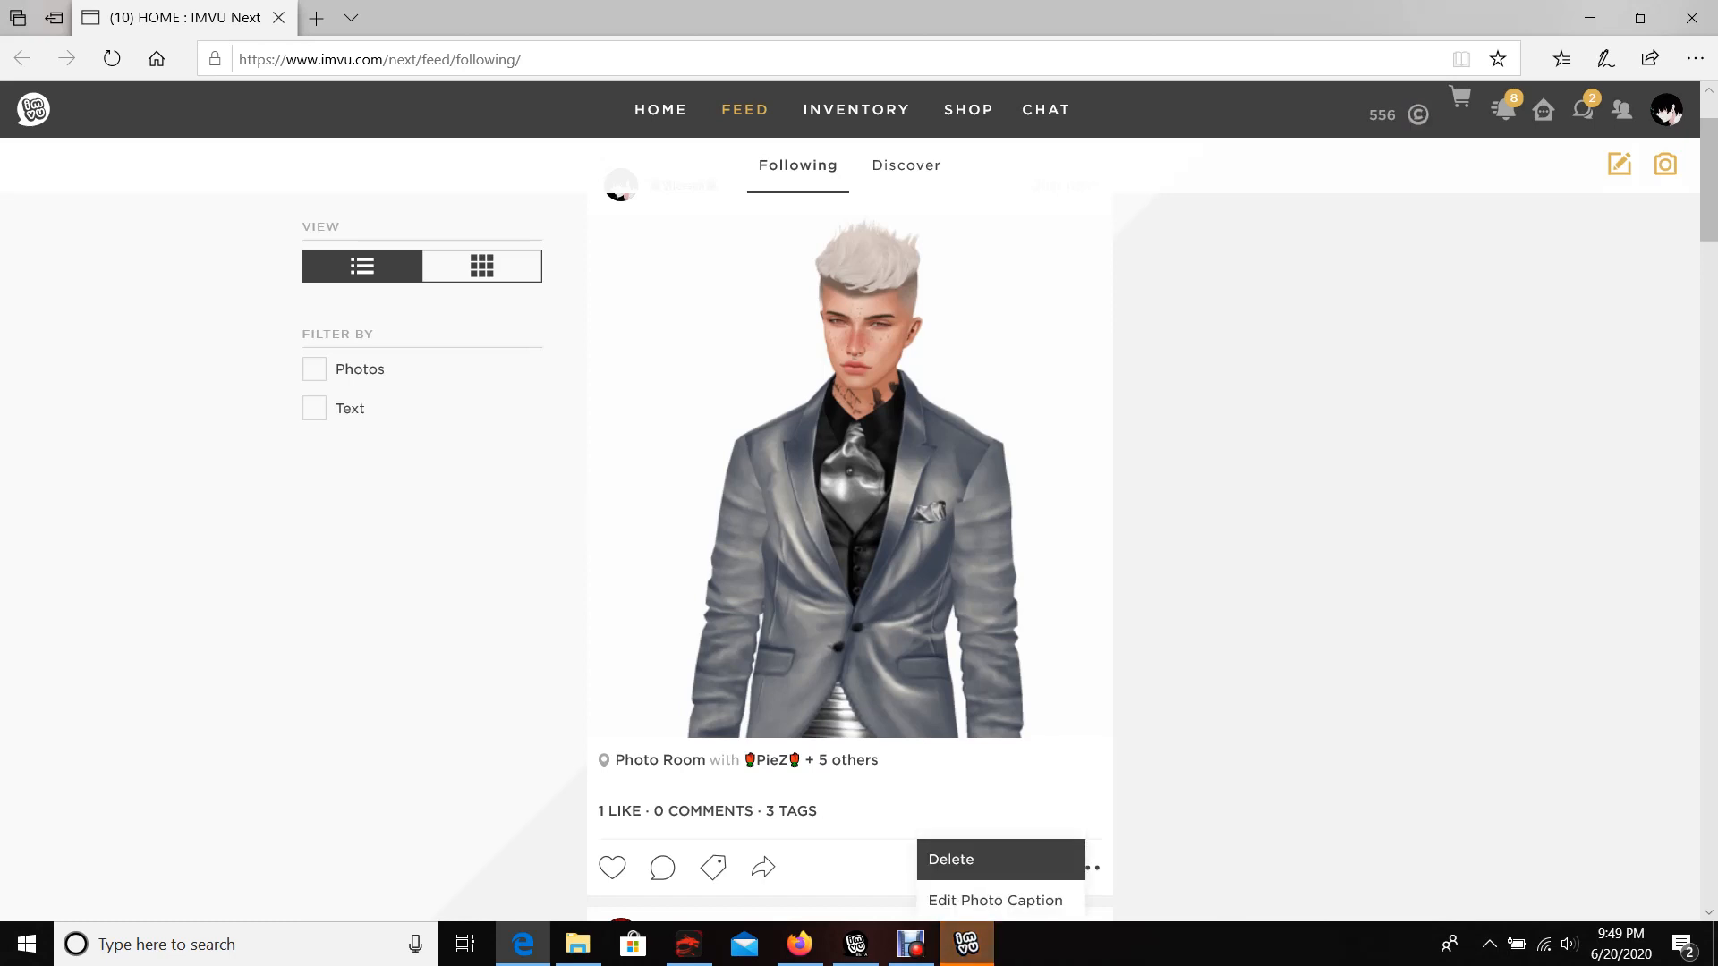
scroll(860, 672, "down", 2)
scroll(859, 537, "down", 3)
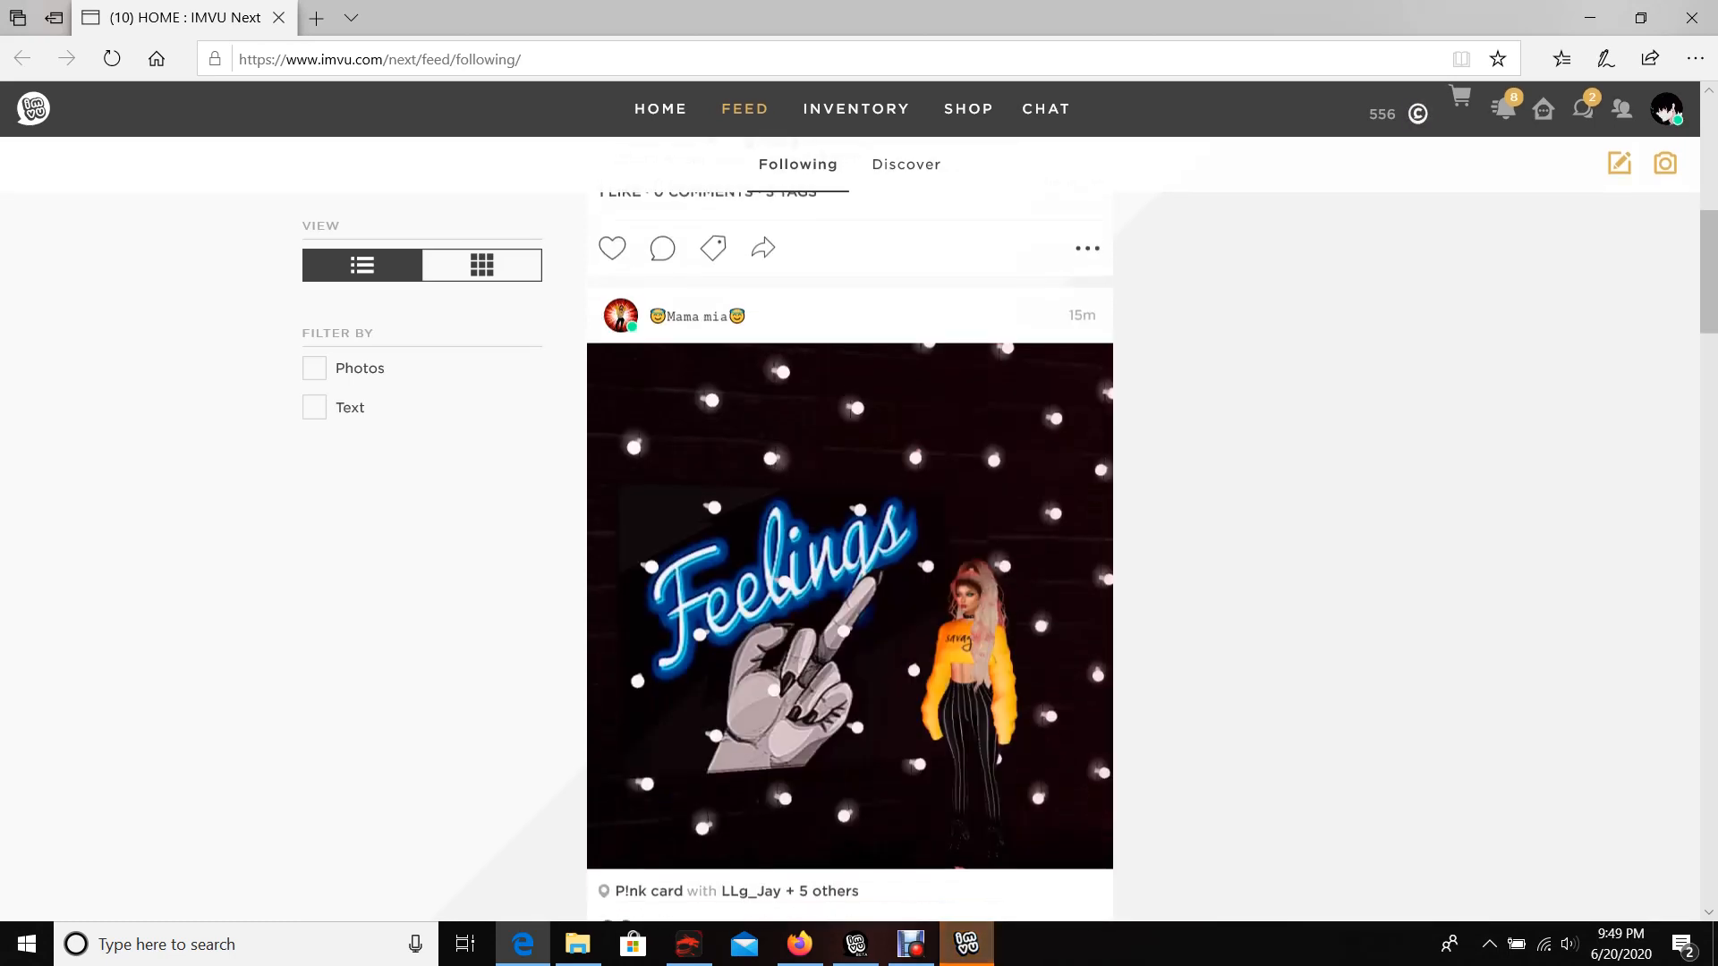
key("Home")
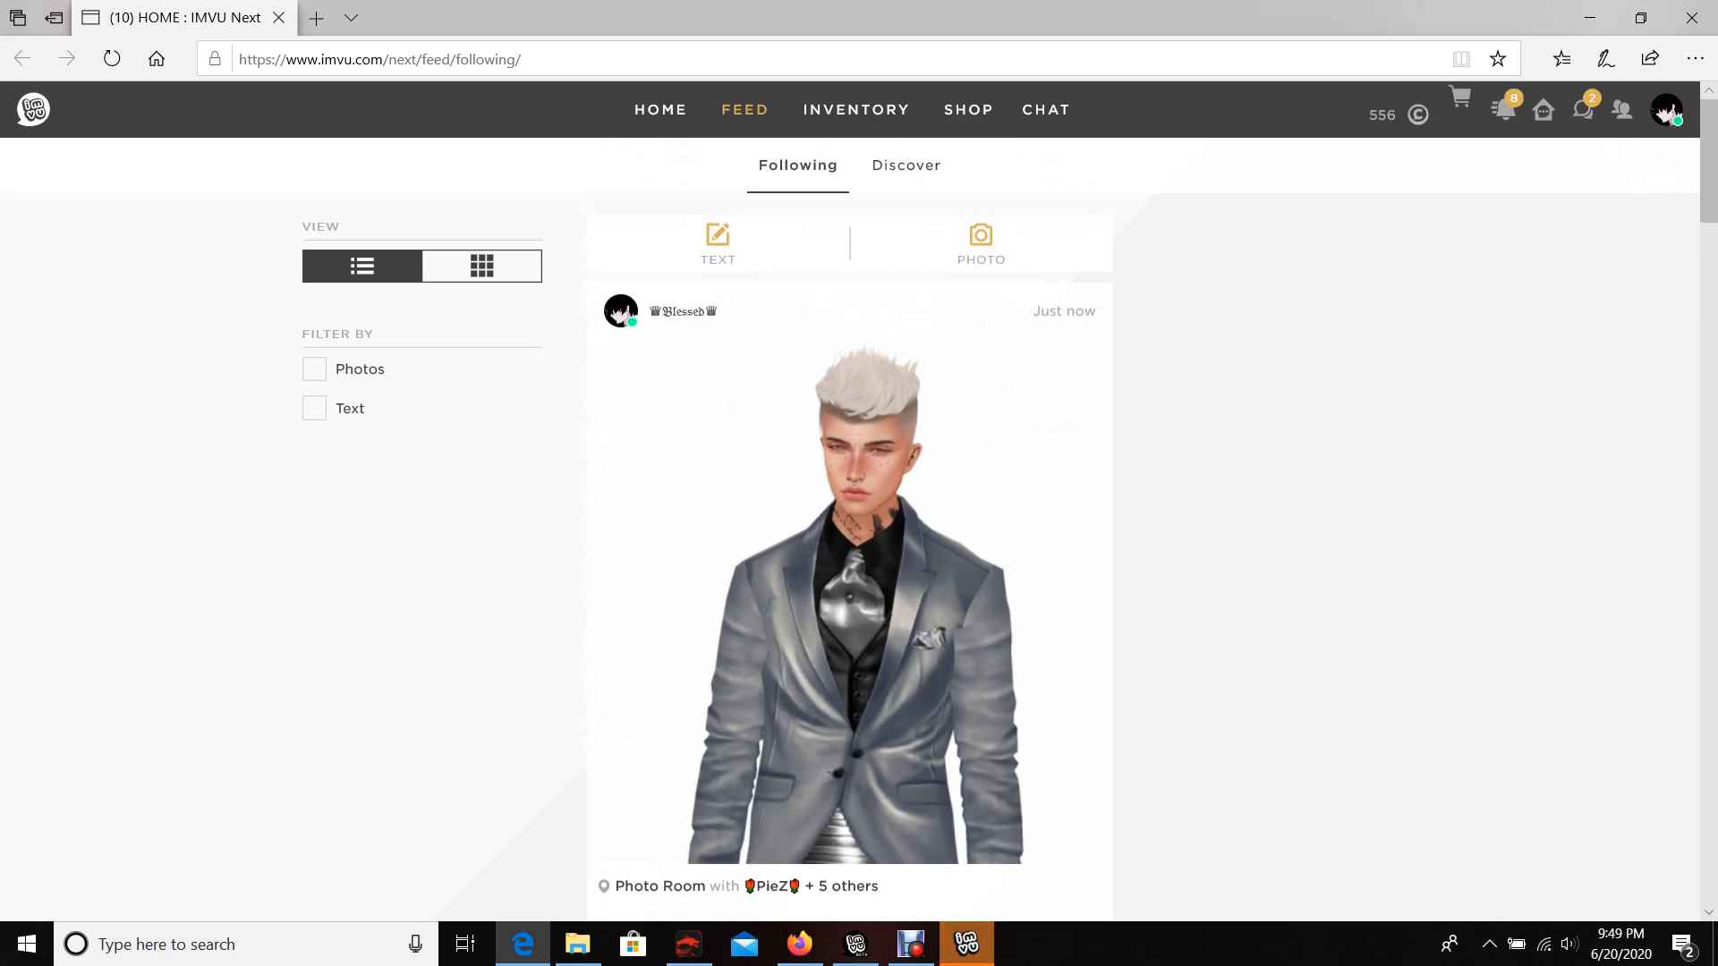
scroll(859, 537, "down", 1)
scroll(859, 537, "up", 1)
scroll(859, 538, "down", 1)
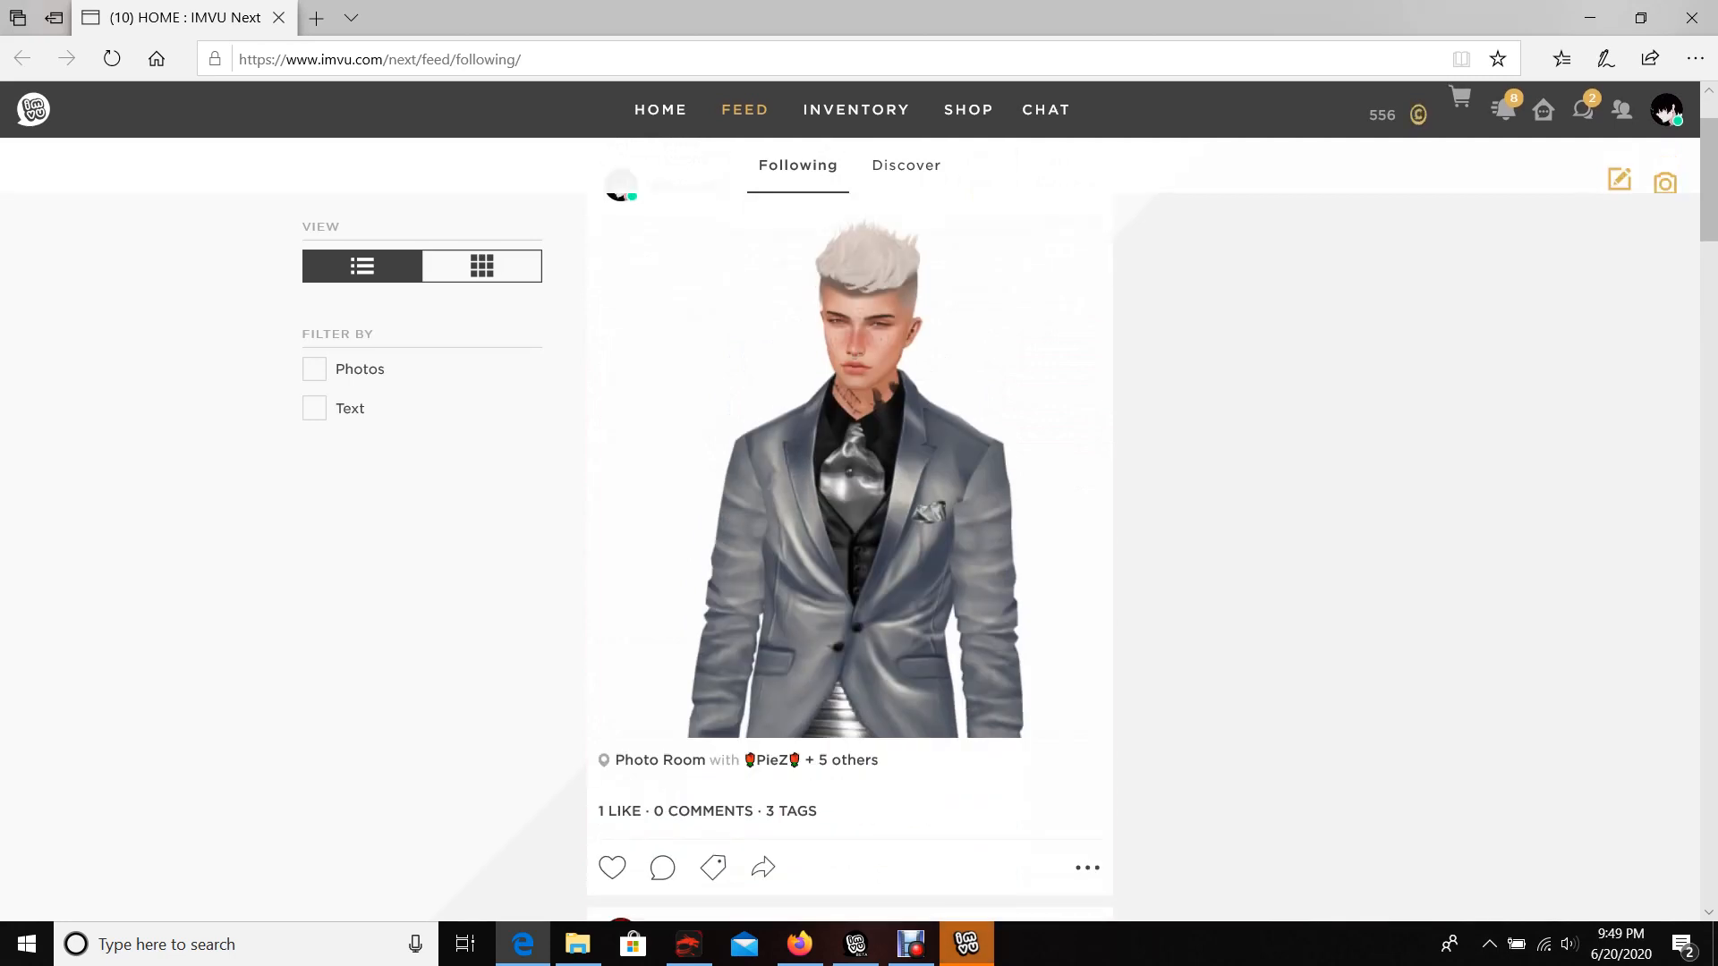
scroll(859, 538, "up", 1)
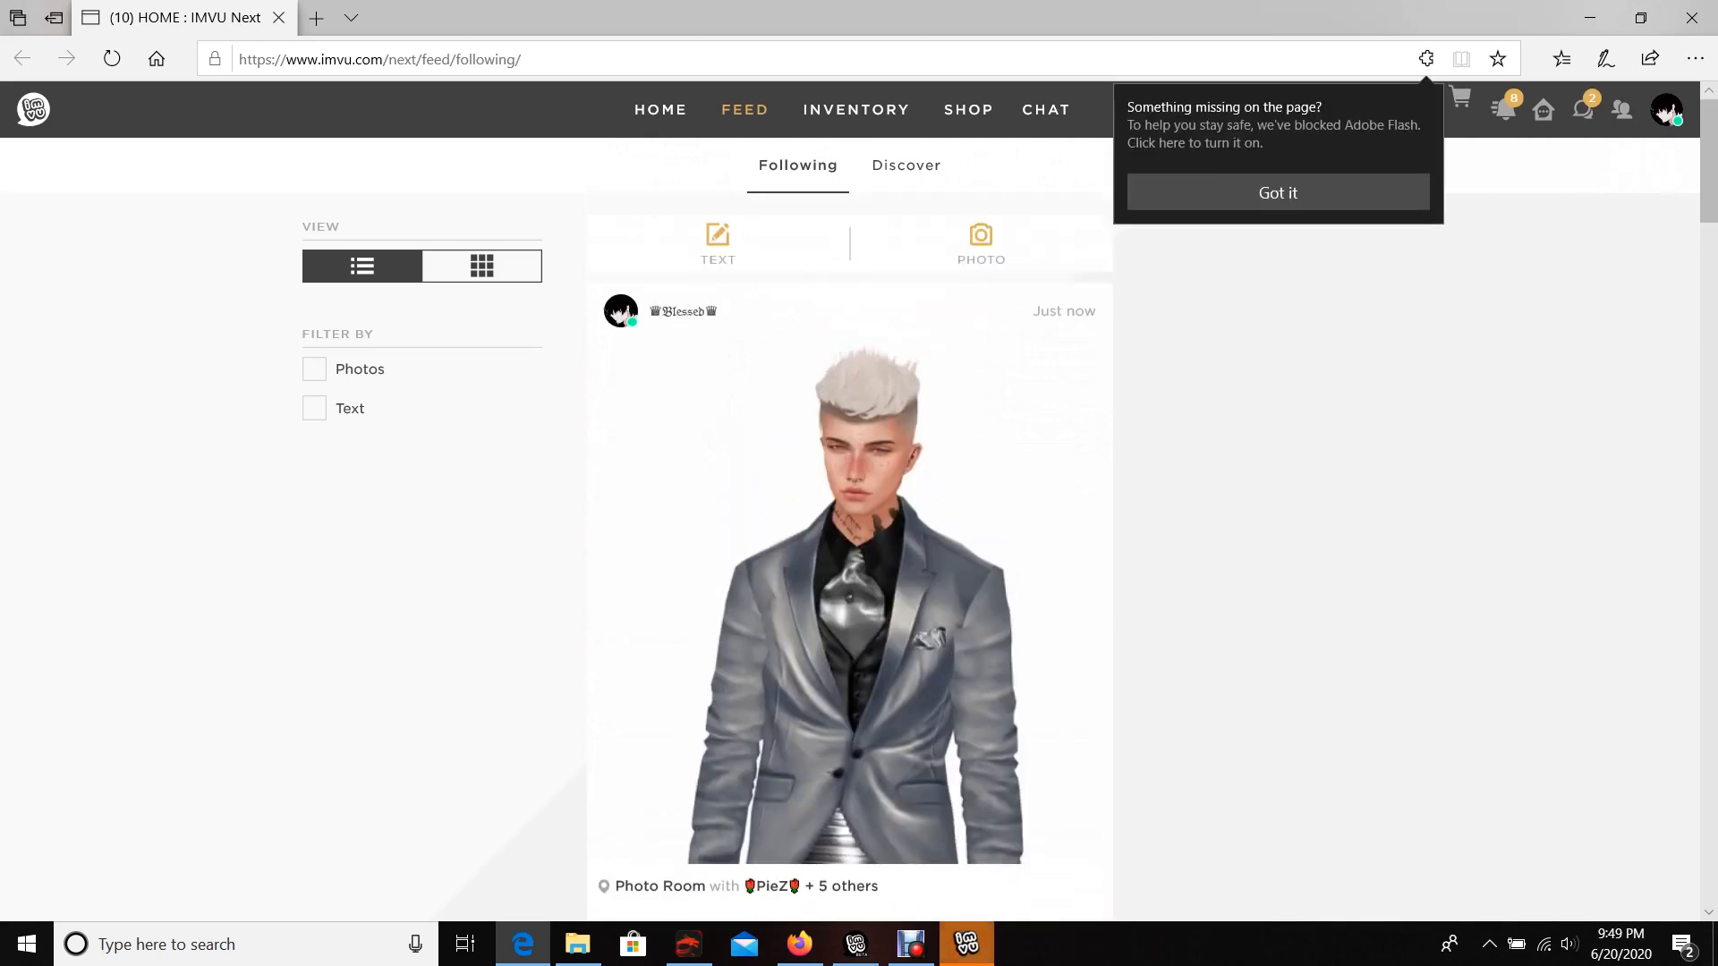
left_click(1279, 192)
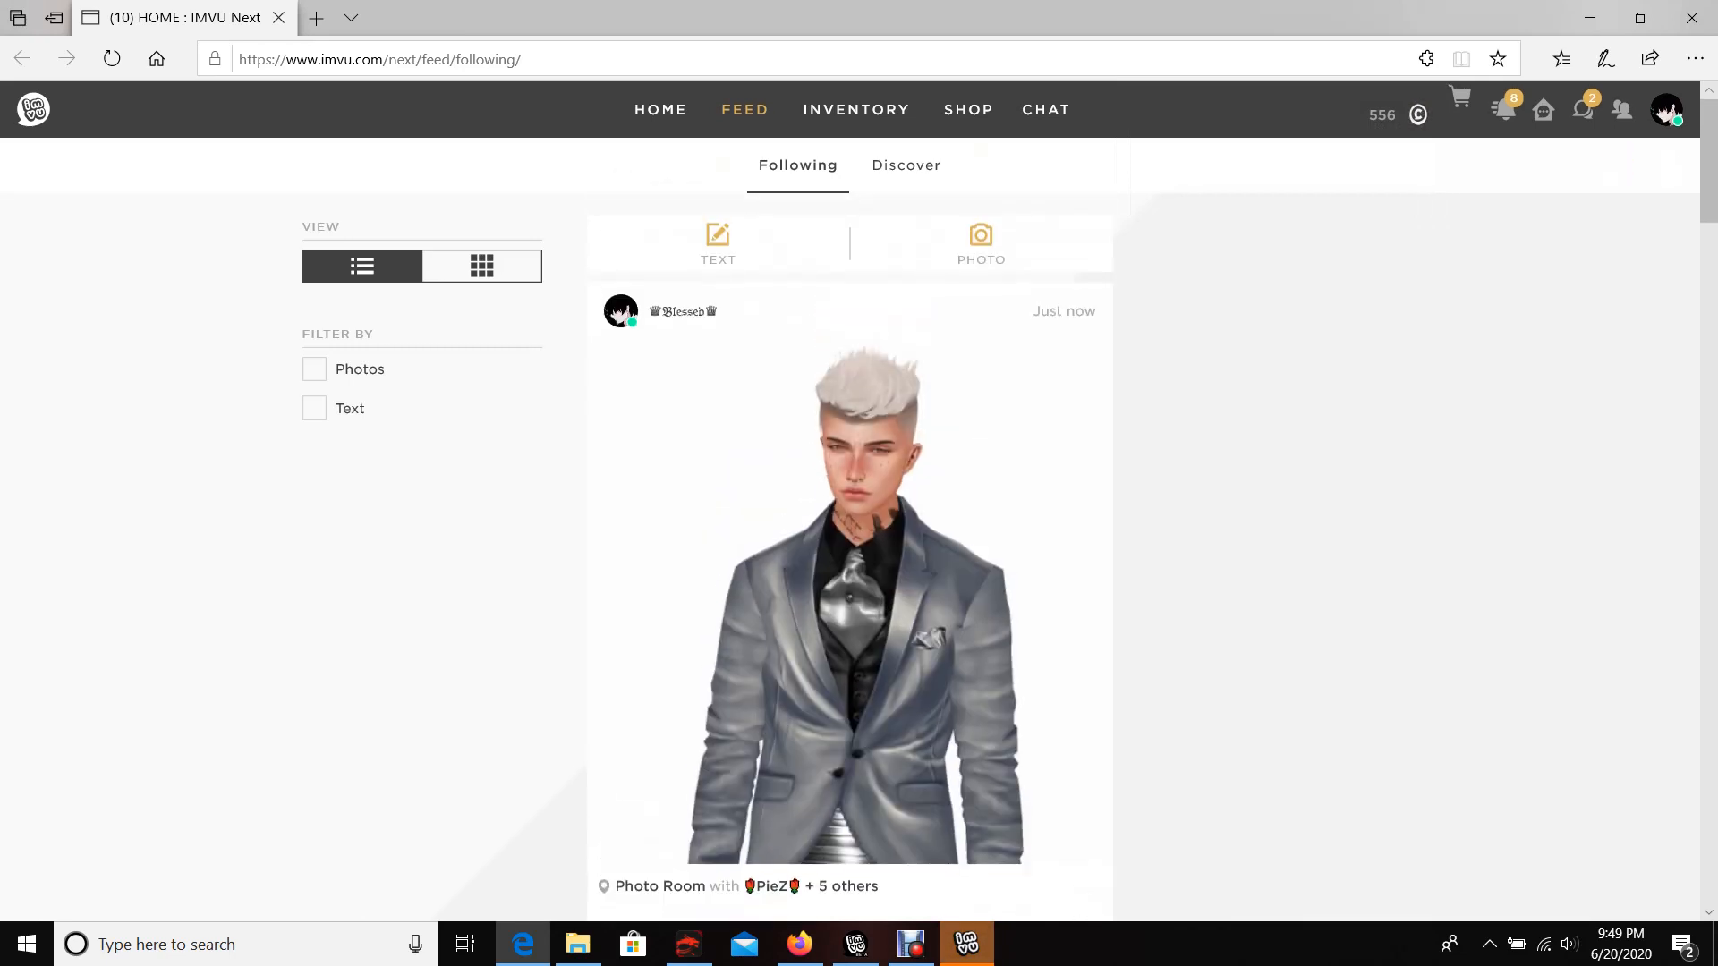
scroll(860, 537, "down", 3)
scroll(859, 537, "up", 3)
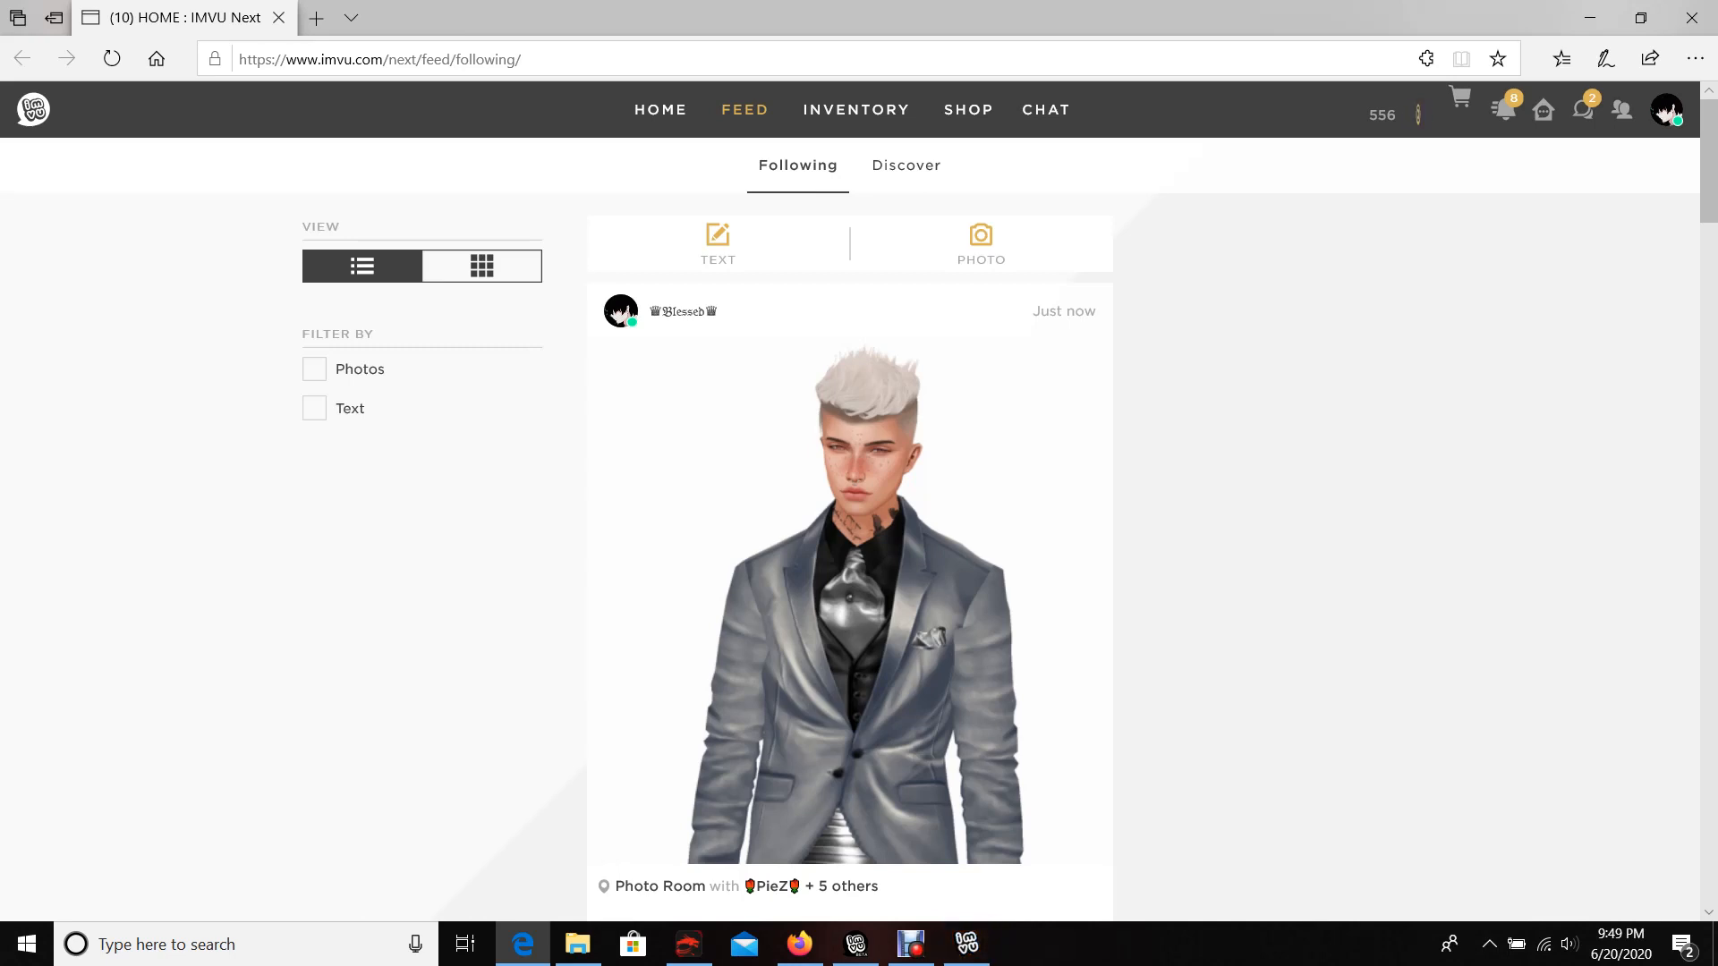
scroll(850, 537, "down", 2)
scroll(850, 537, "up", 2)
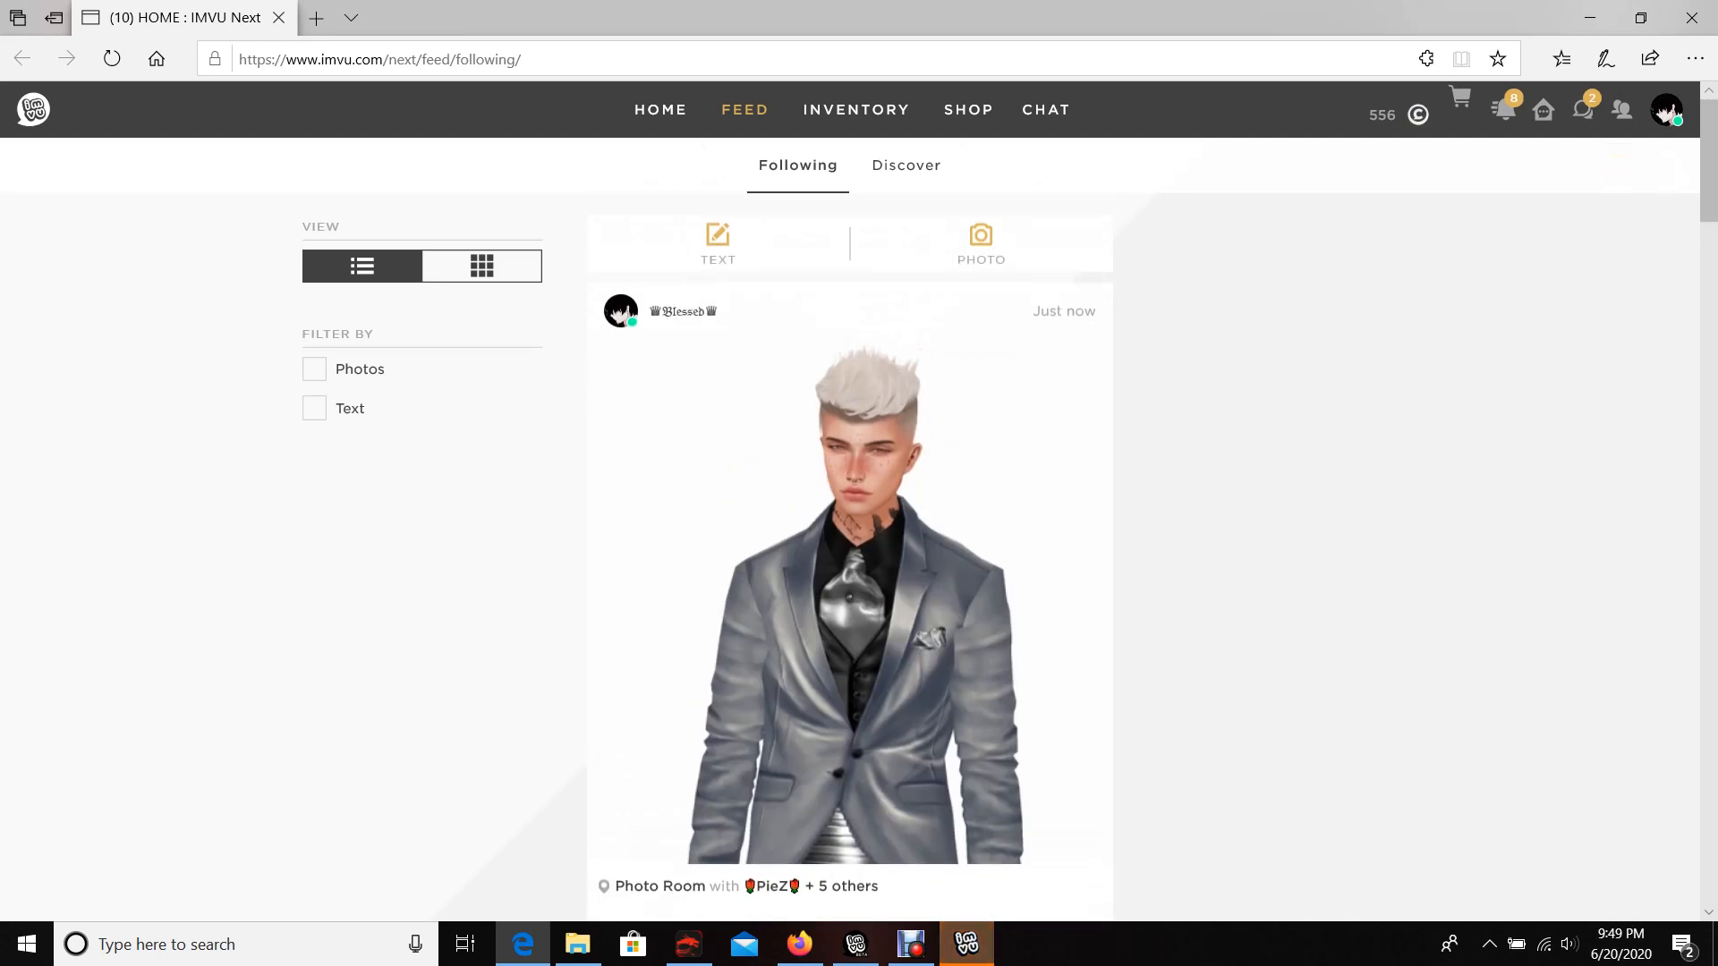